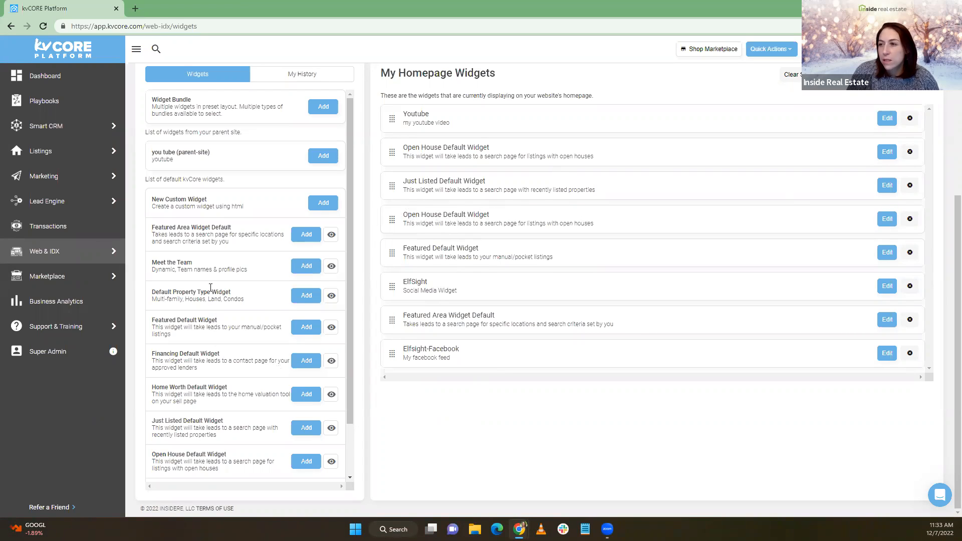
Preview the Open House Default Widget, then open it in the widget editor
scroll(207, 232, down, 1)
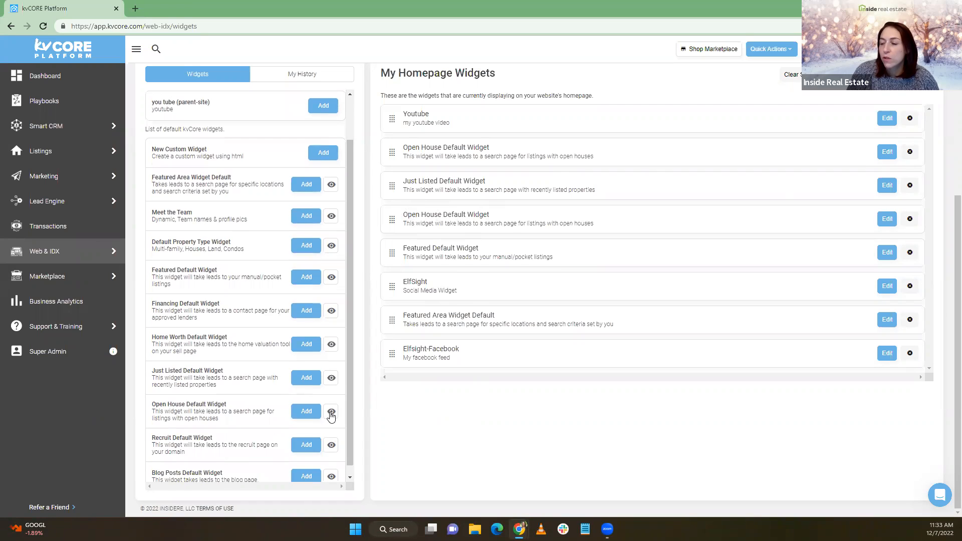
click(333, 414)
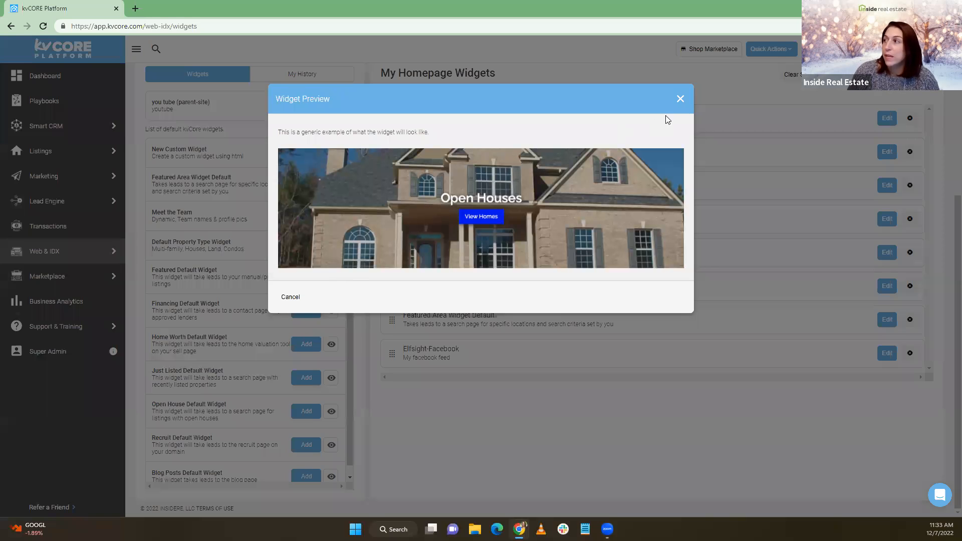
click(680, 100)
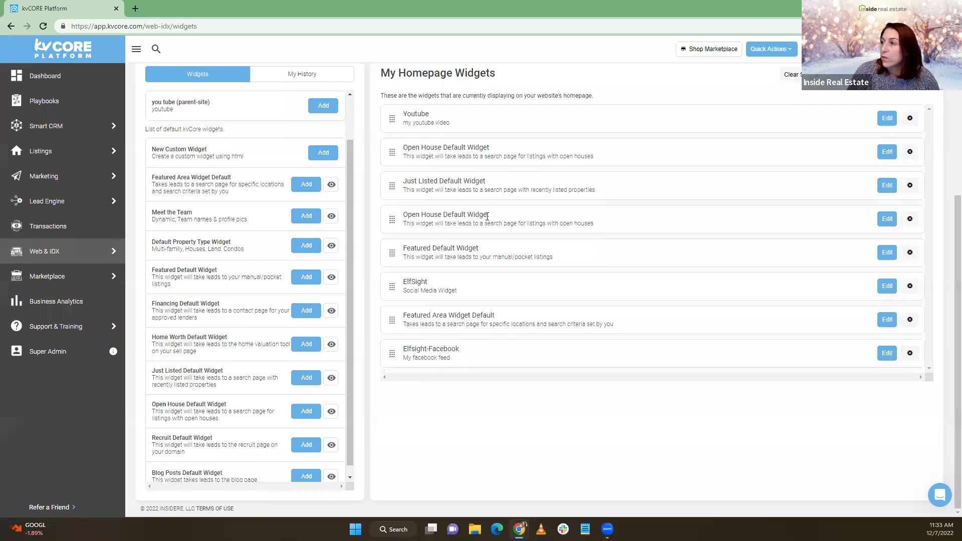
click(888, 221)
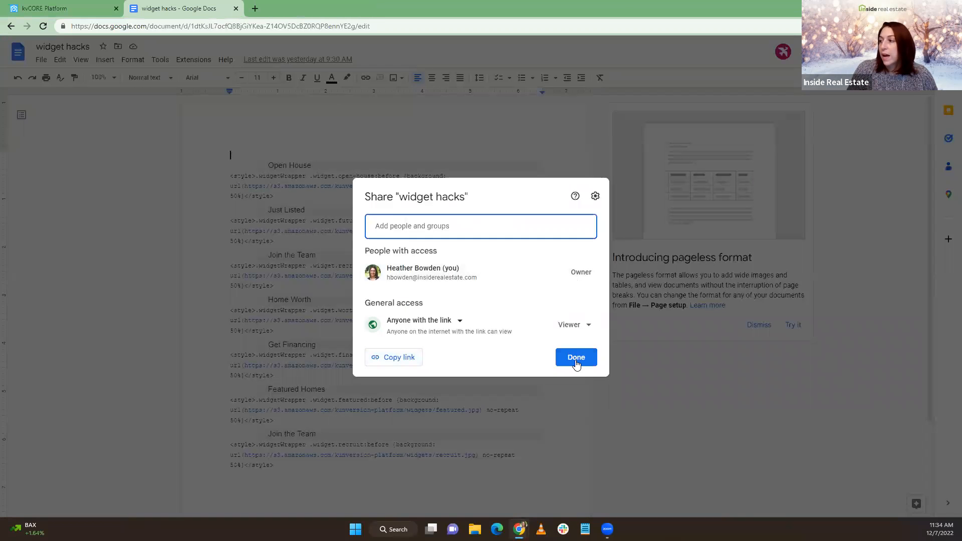
Copy the Open House style block from the widget hacks document, then exit the widget editor without saving
click(573, 359)
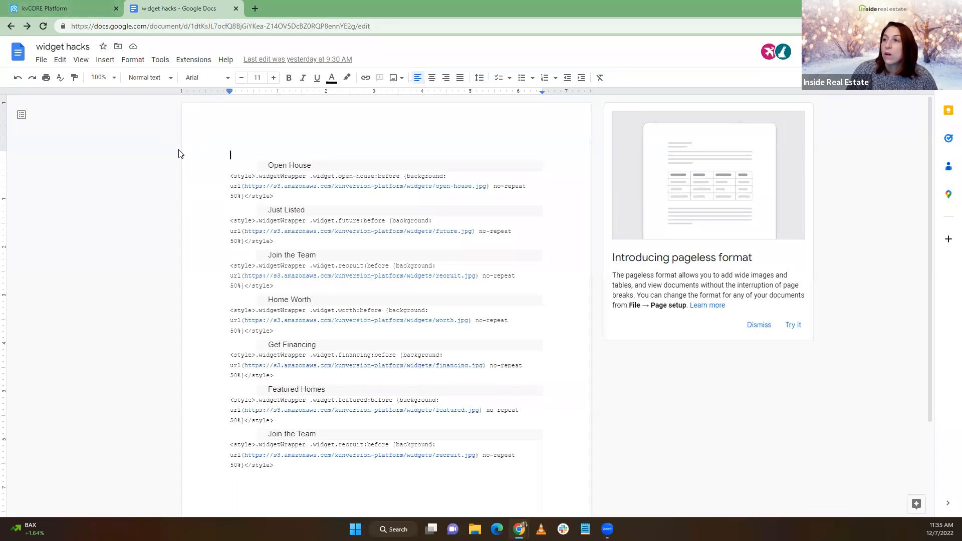
drag(229, 175, 273, 196)
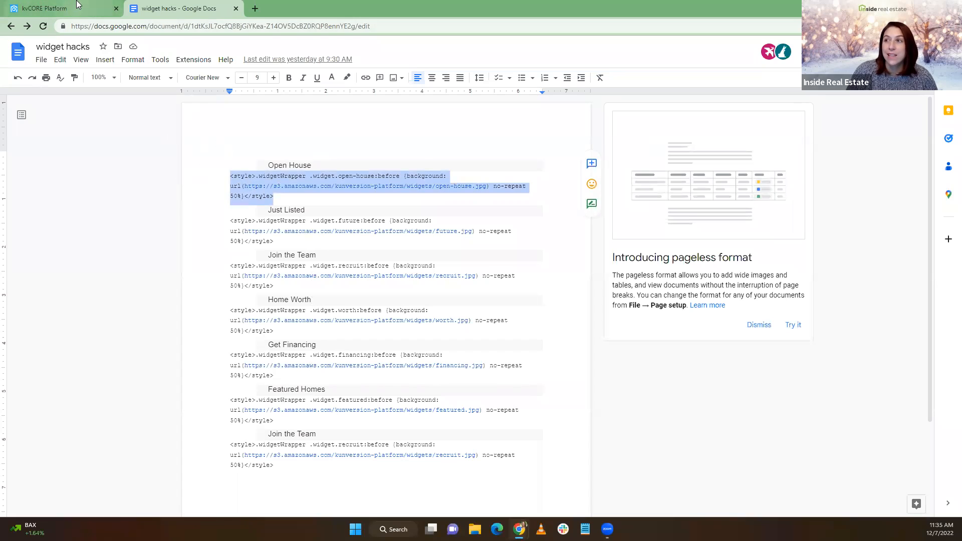
click(80, 6)
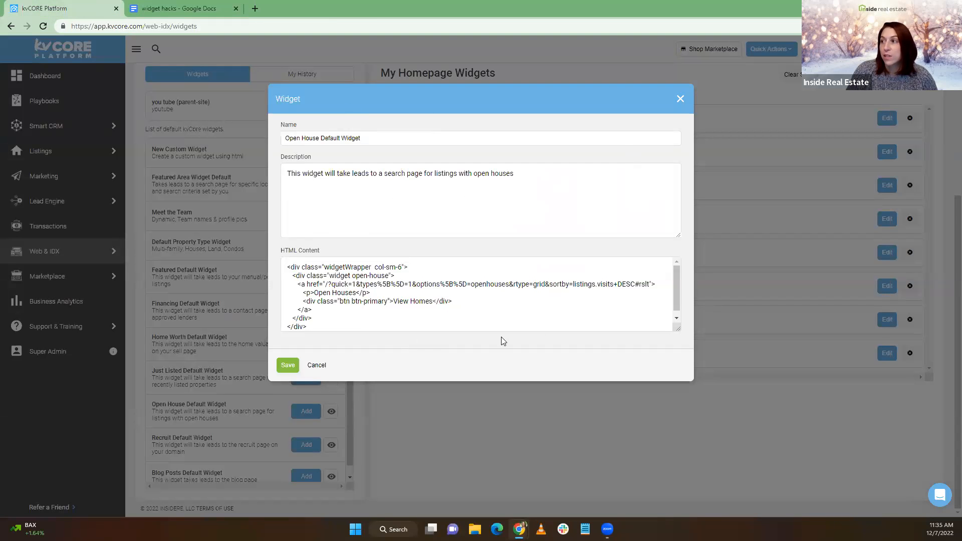
click(680, 99)
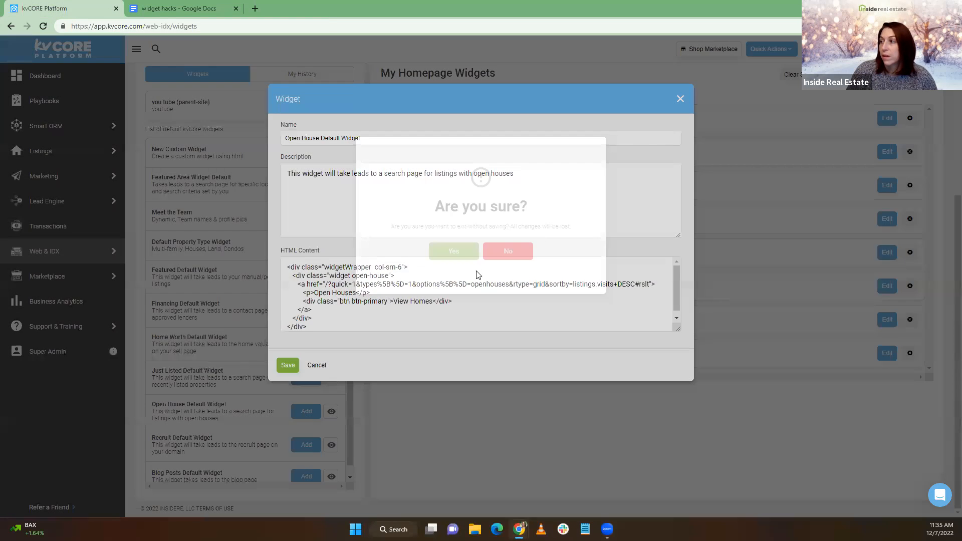
click(453, 251)
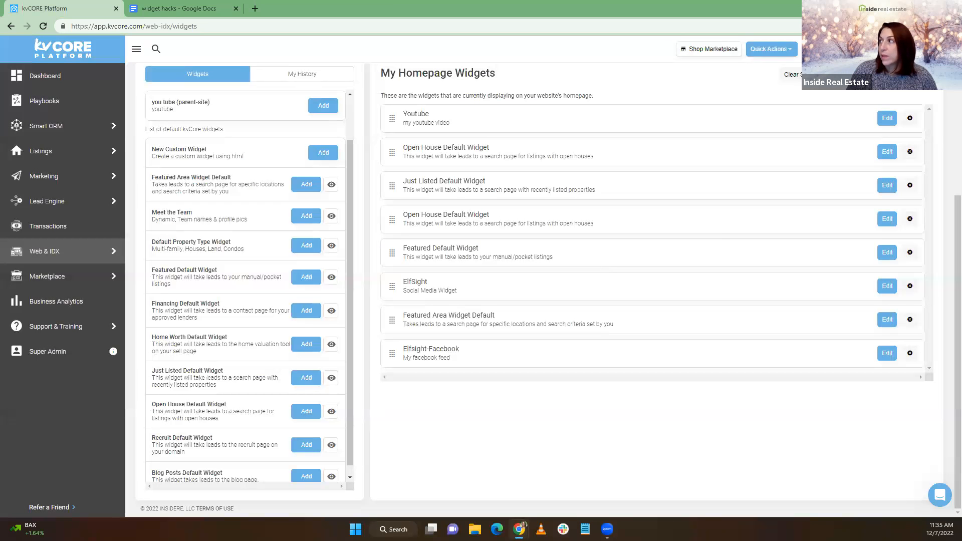
click(882, 49)
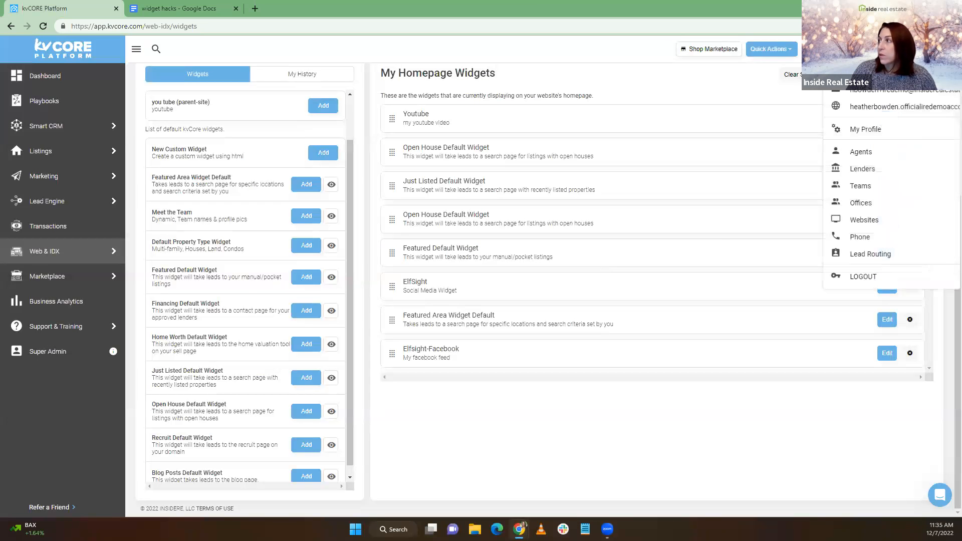
Open the live Anytown UT Real Estate site in a new tab and scroll to its widgets
click(891, 114)
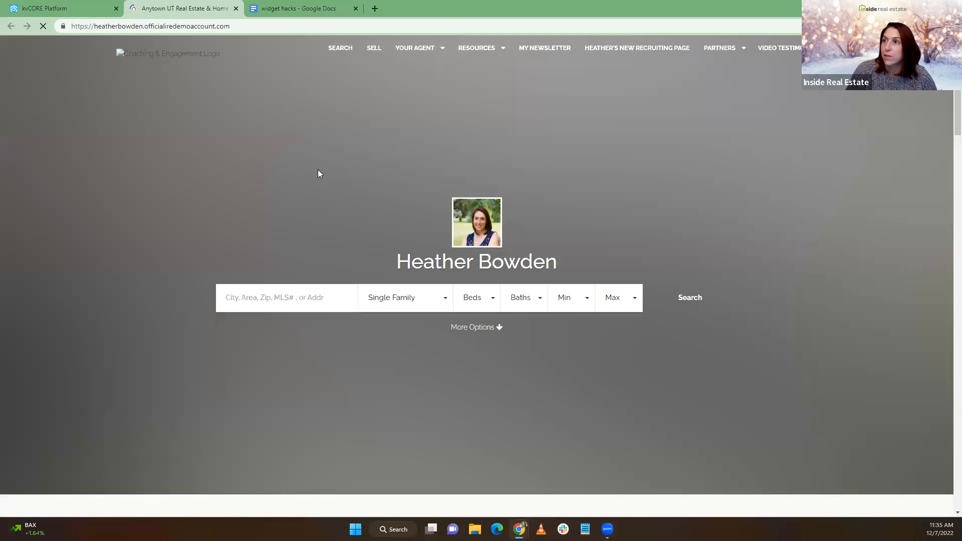
scroll(313, 173, down, 5)
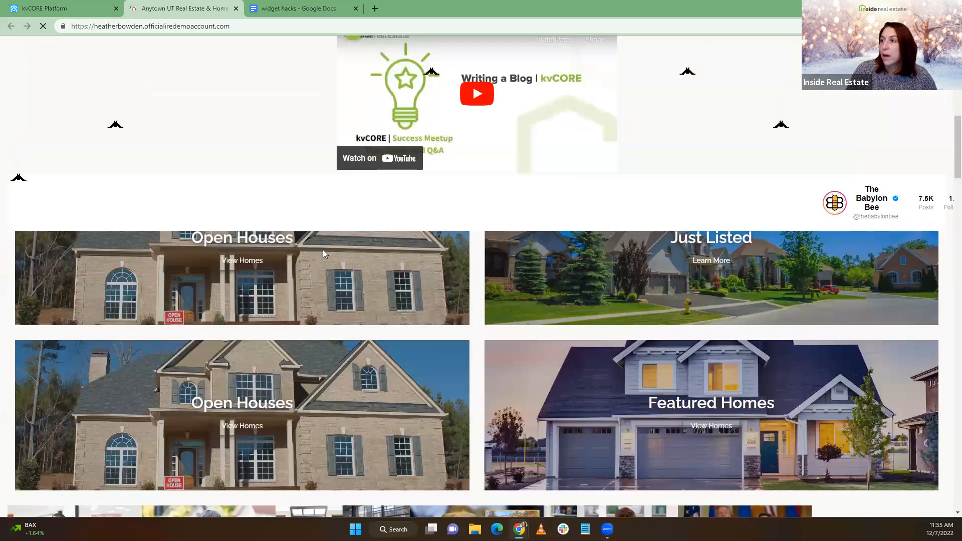
scroll(311, 261, down, 5)
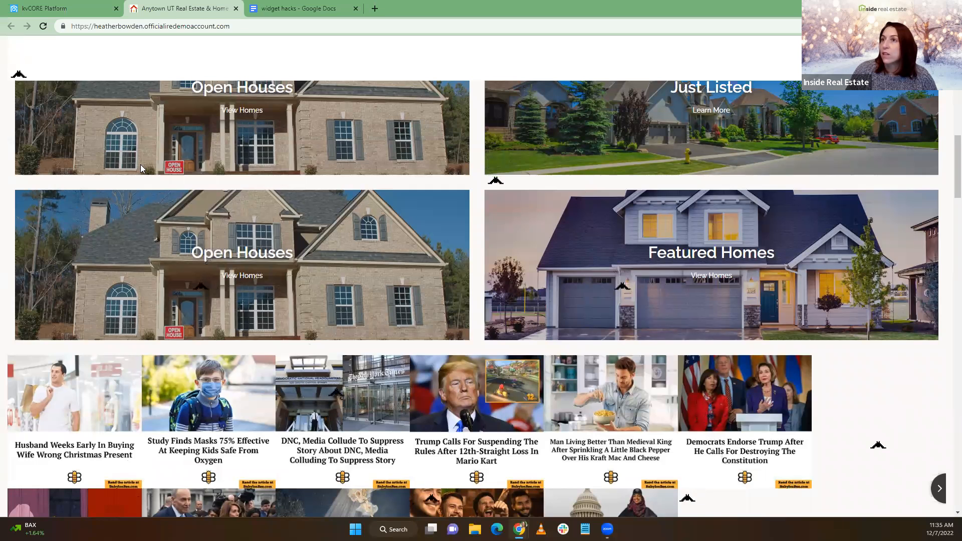
click(68, 11)
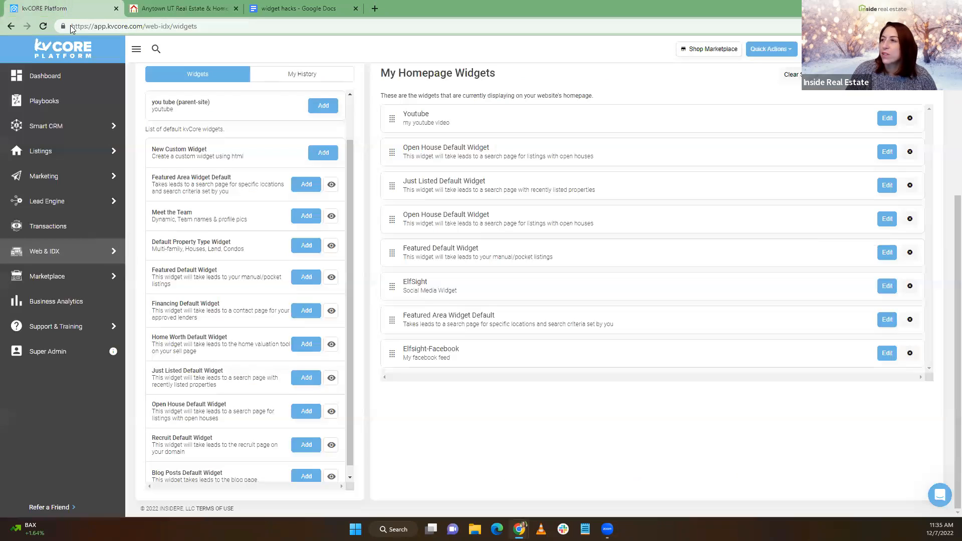
Remove the Youtube, both Open House, Just Listed and Featured Default widgets from the homepage
click(909, 120)
click(441, 258)
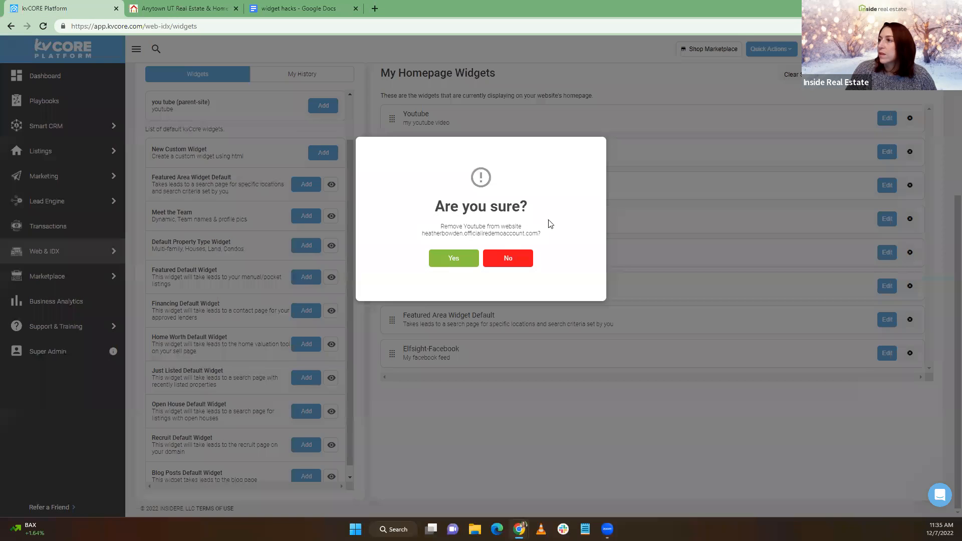
click(910, 118)
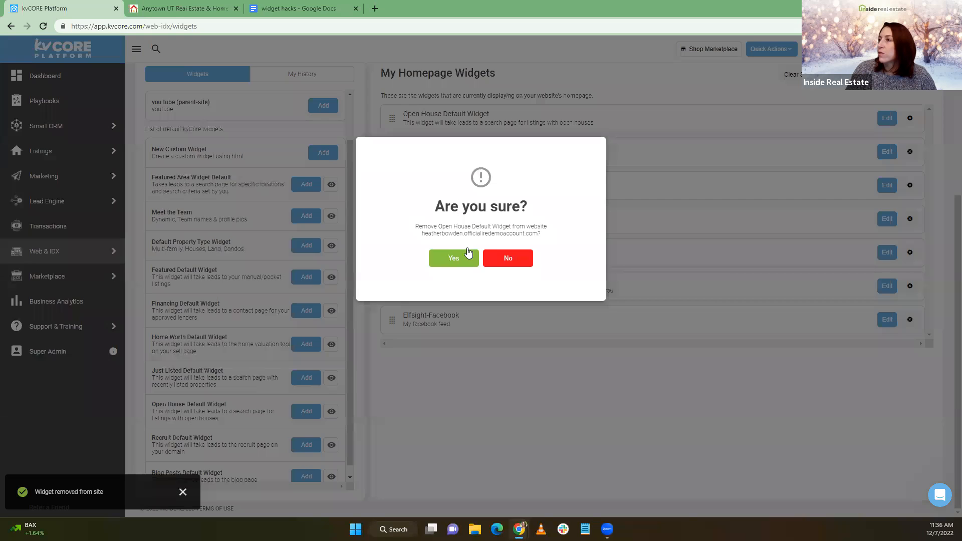
click(466, 258)
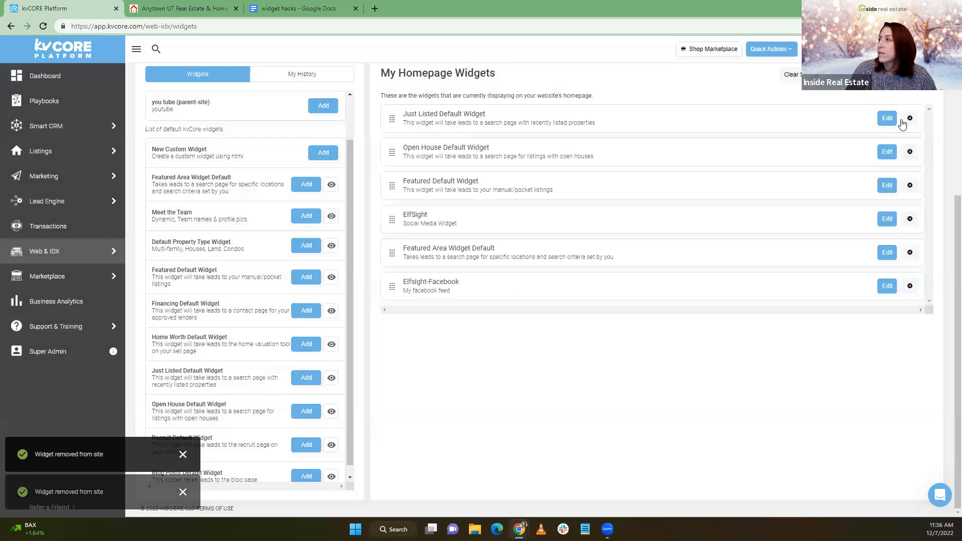
click(910, 117)
click(445, 259)
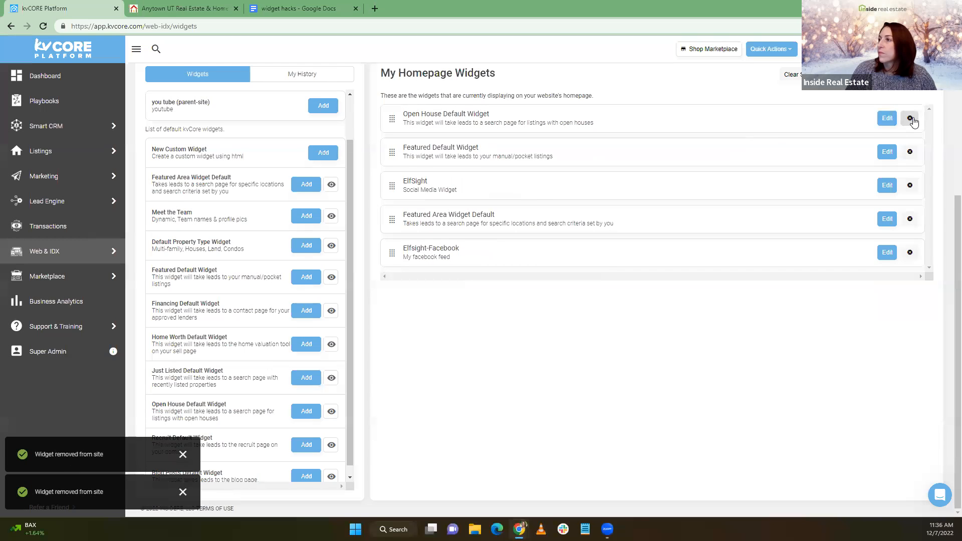
click(910, 118)
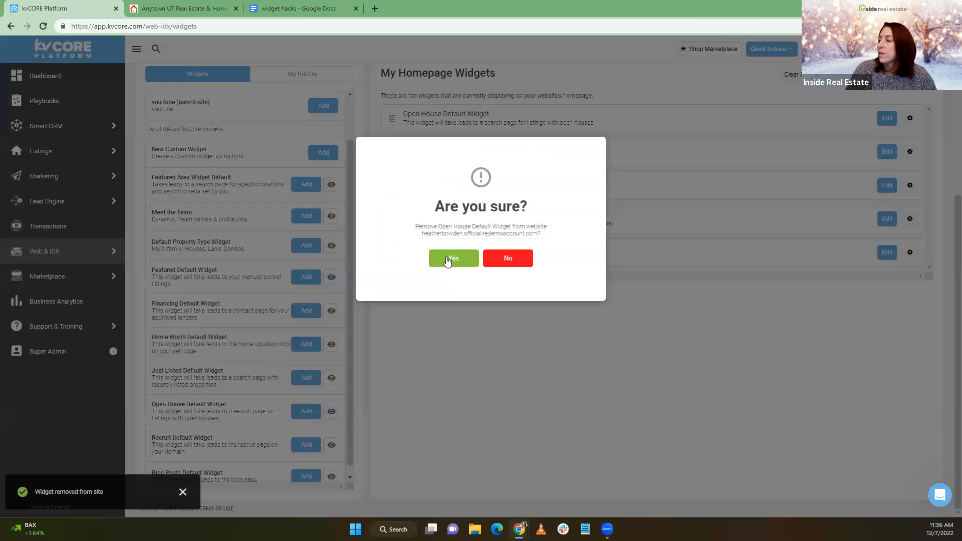
click(459, 257)
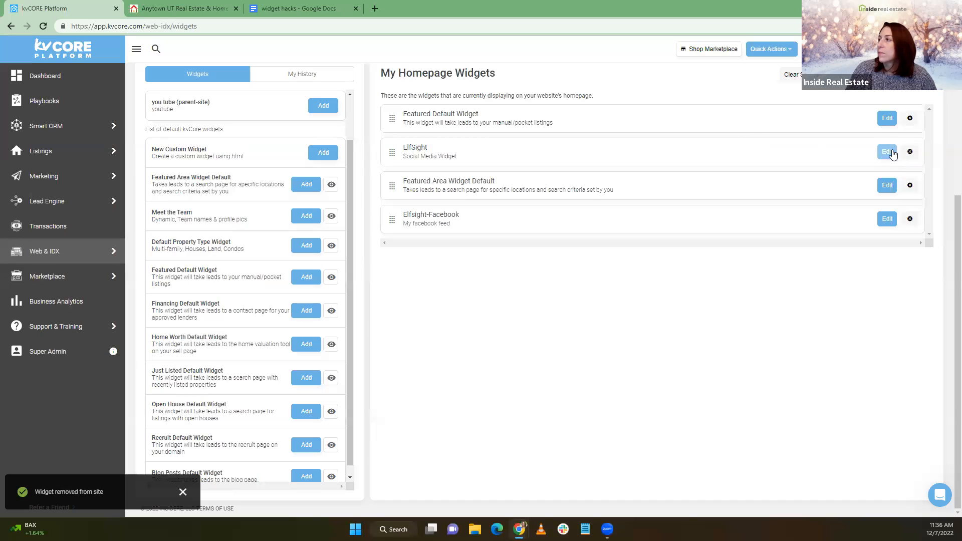
click(910, 117)
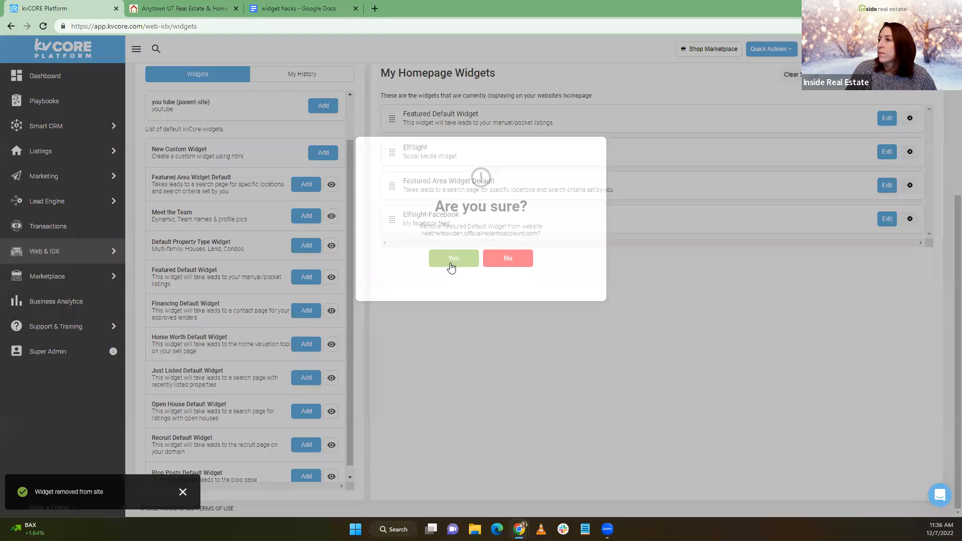
click(446, 259)
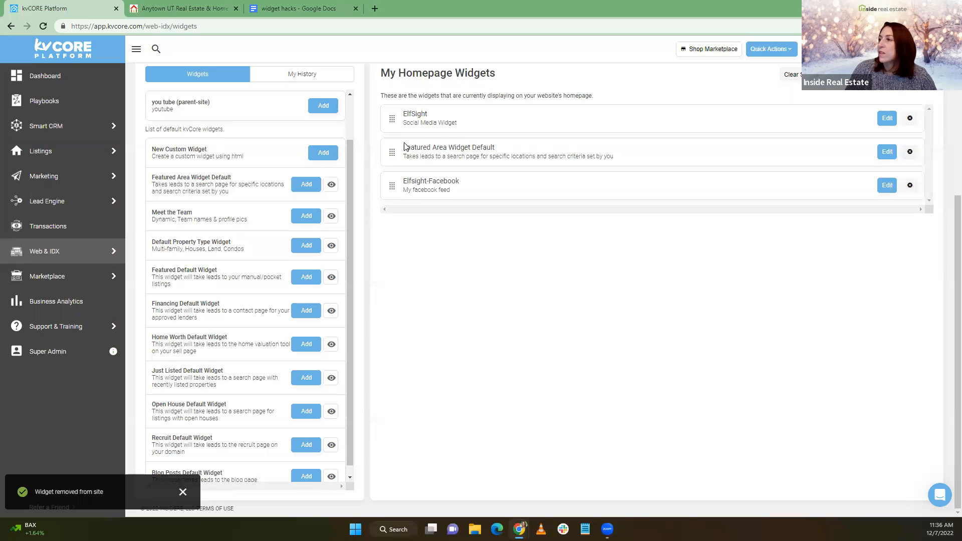
click(158, 7)
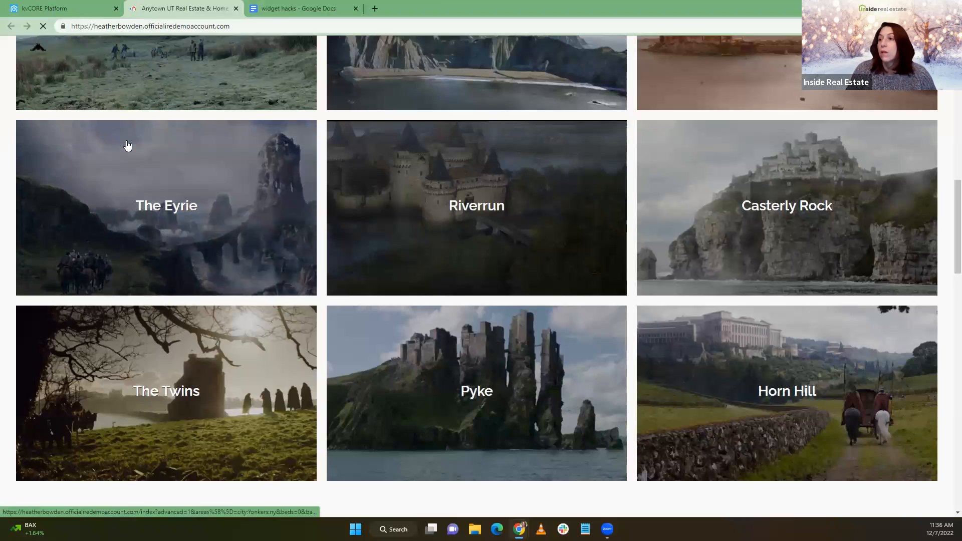
scroll(141, 154, up, 3)
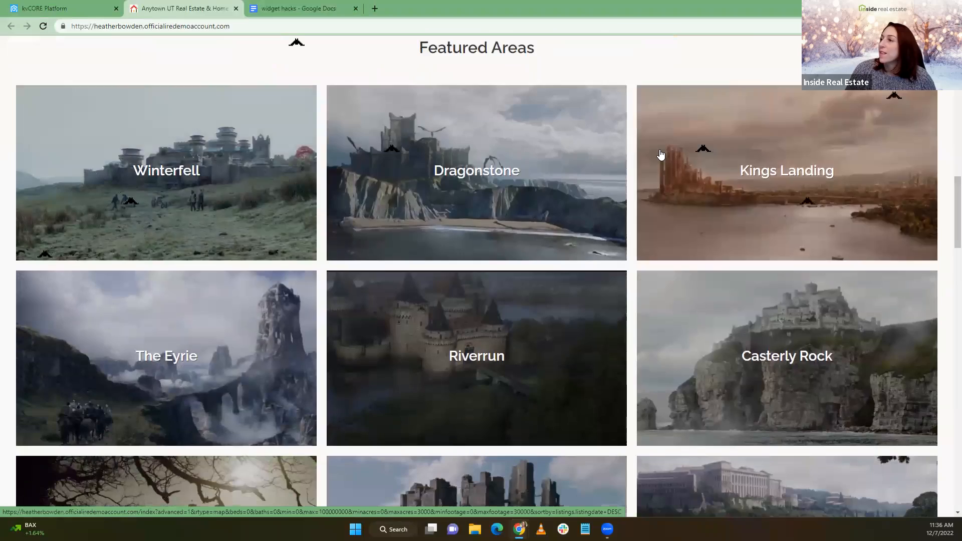
scroll(360, 145, up, 10)
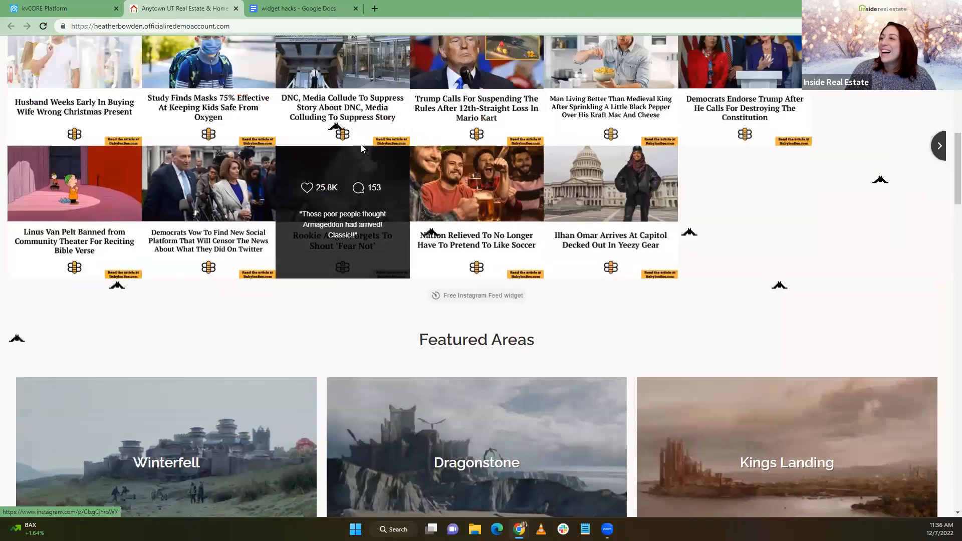
scroll(335, 146, down, 6)
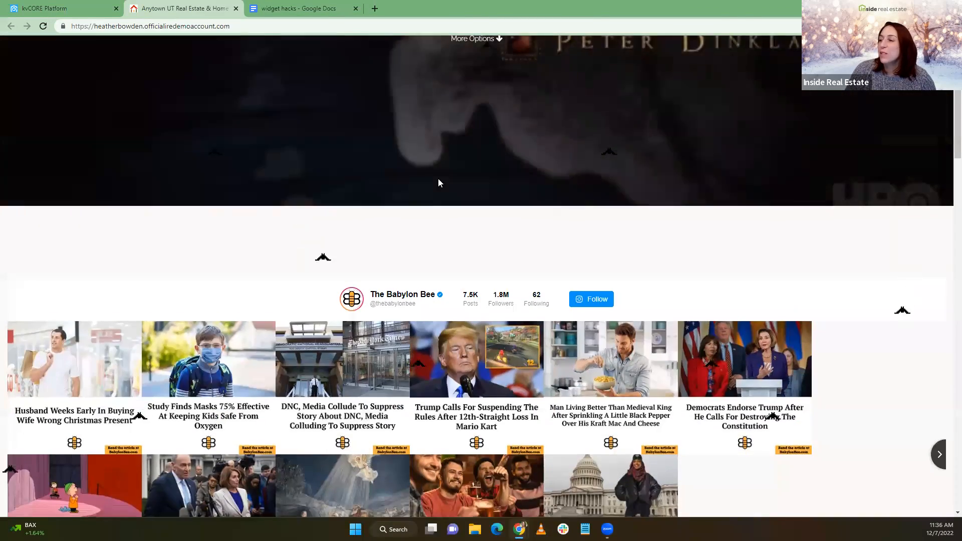
click(54, 8)
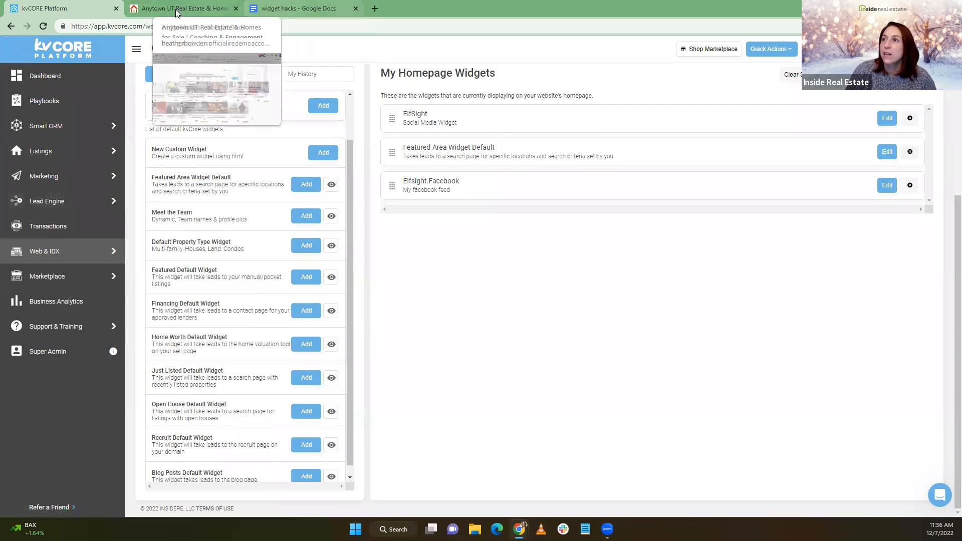
Copy the Open House style code block from the widget hacks document
click(299, 8)
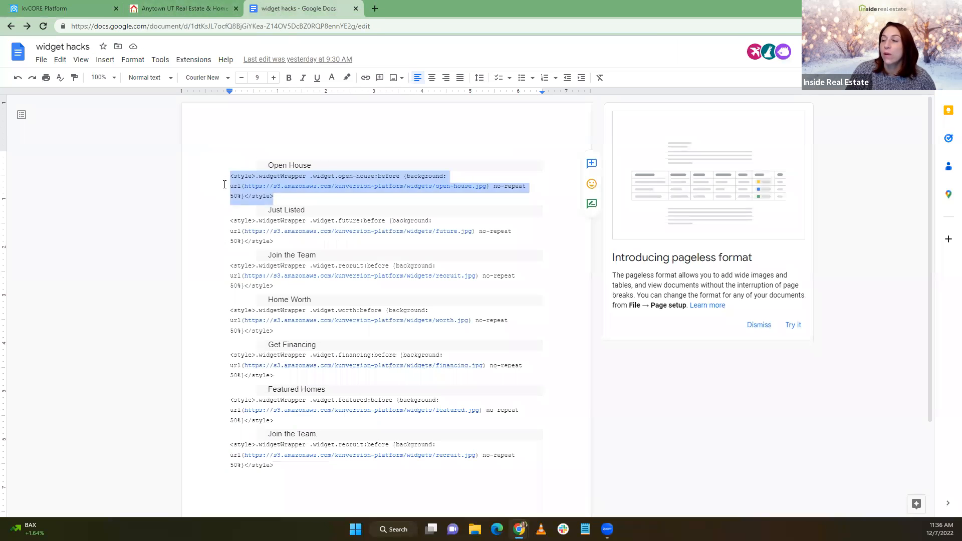
drag(230, 175, 274, 195)
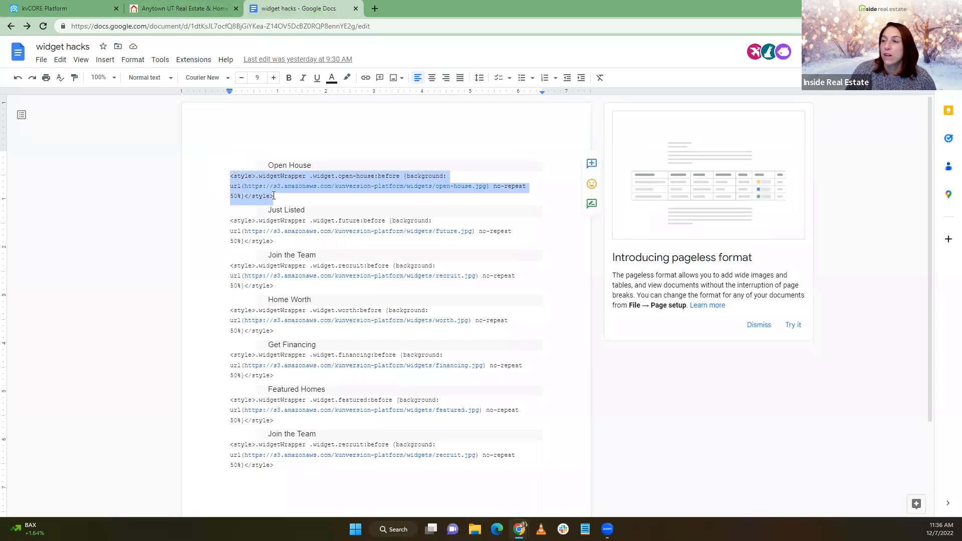
click(56, 8)
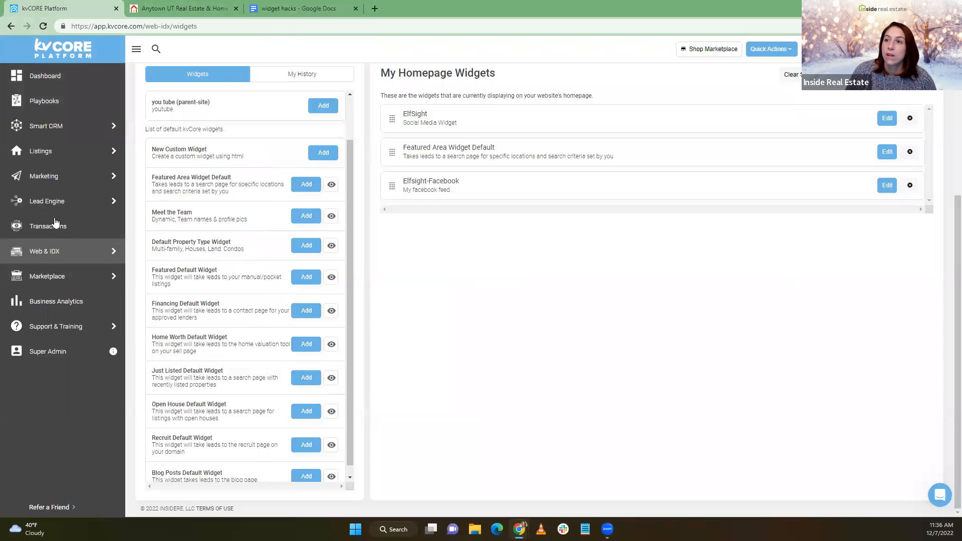
Go to Web & IDX > Website Manager and edit the website settings
mouse_move(50, 127)
mouse_move(51, 150)
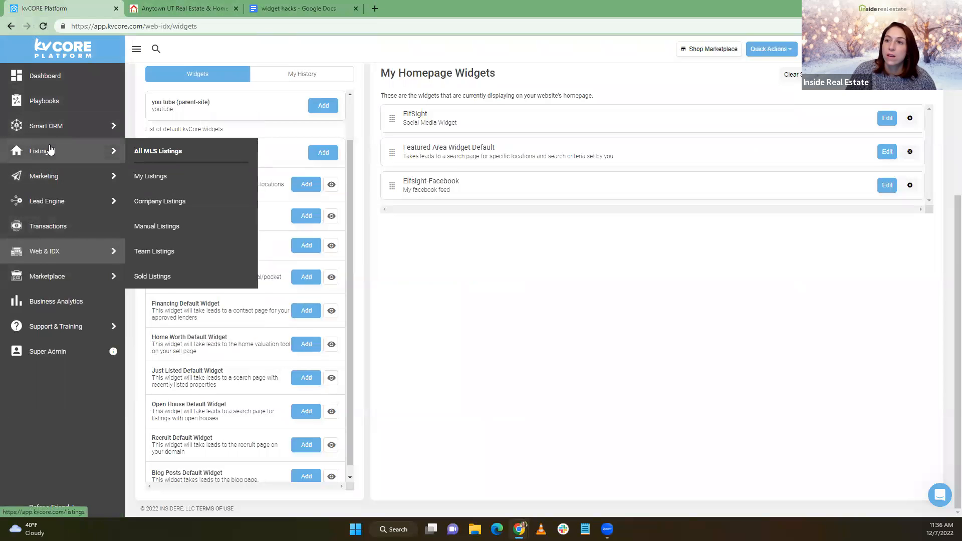
mouse_move(48, 250)
click(155, 253)
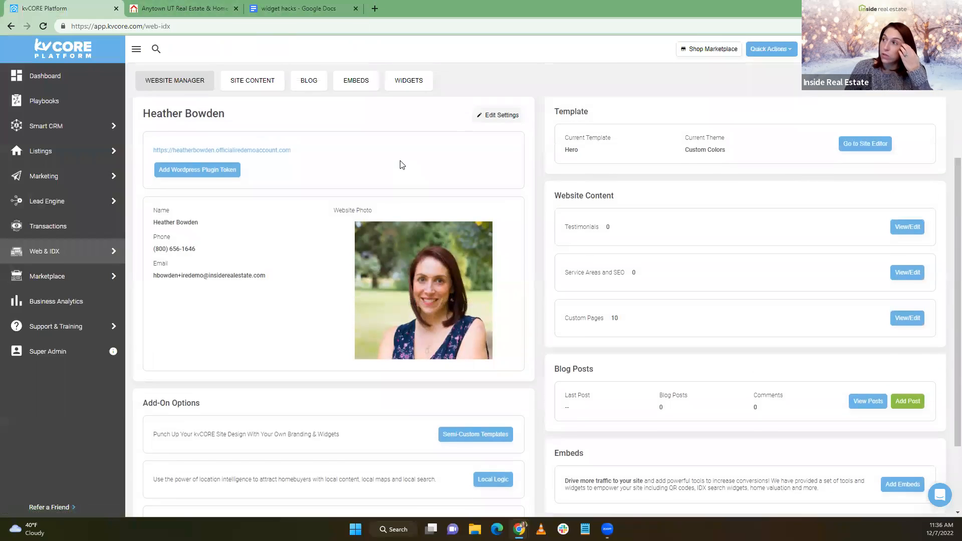
click(495, 173)
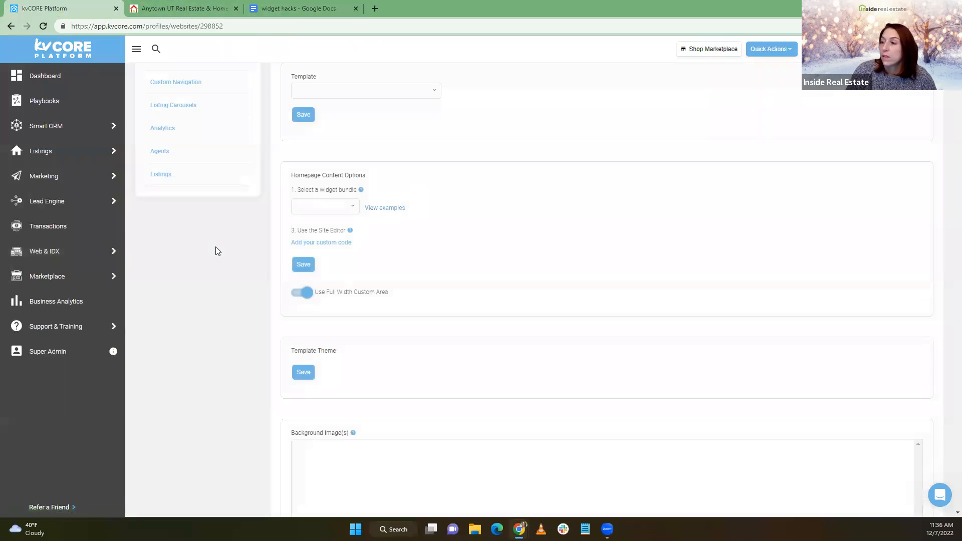
Delete the Initiate Flying Bats script line from the Custom Header, keeping the Elfsight script
scroll(218, 259, down, 7)
scroll(215, 256, down, 15)
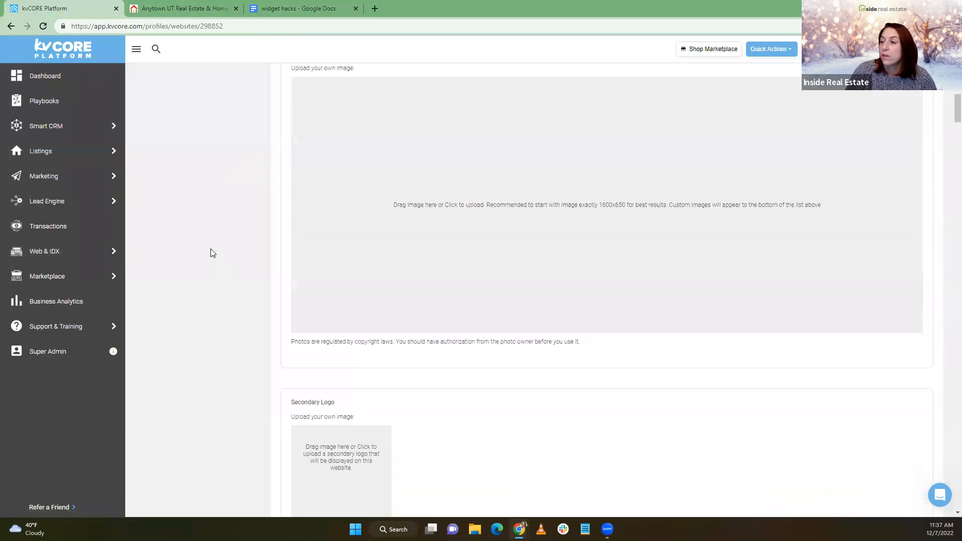
scroll(210, 251, down, 15)
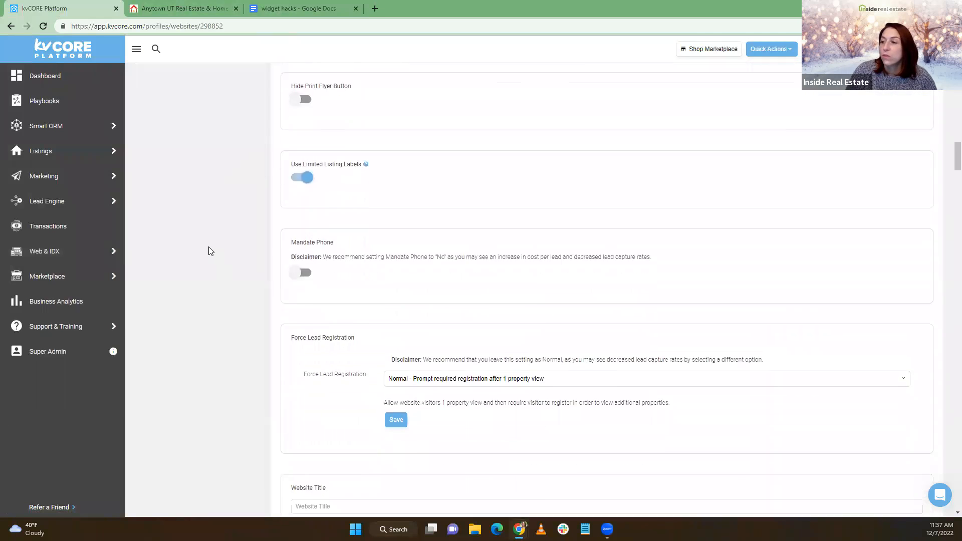
scroll(211, 251, down, 3)
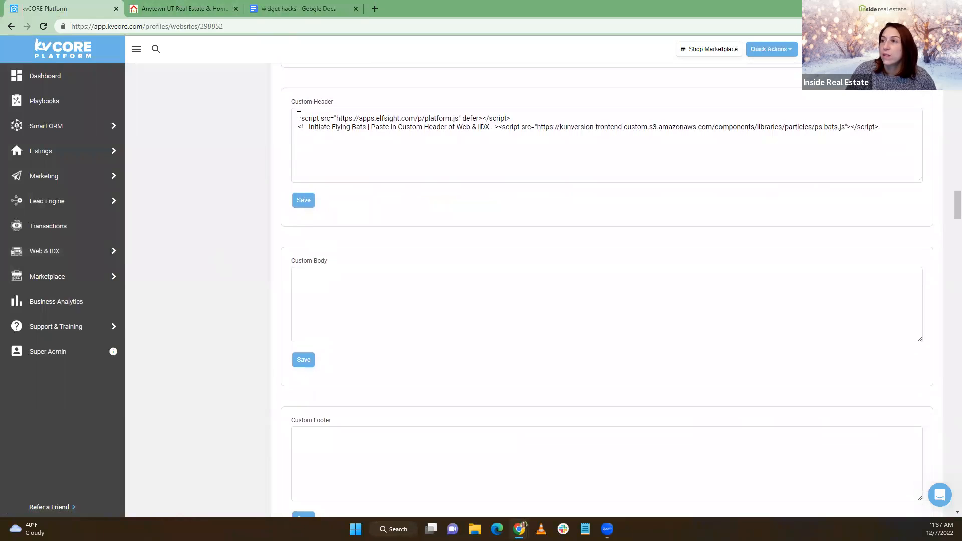
drag(299, 127, 410, 130)
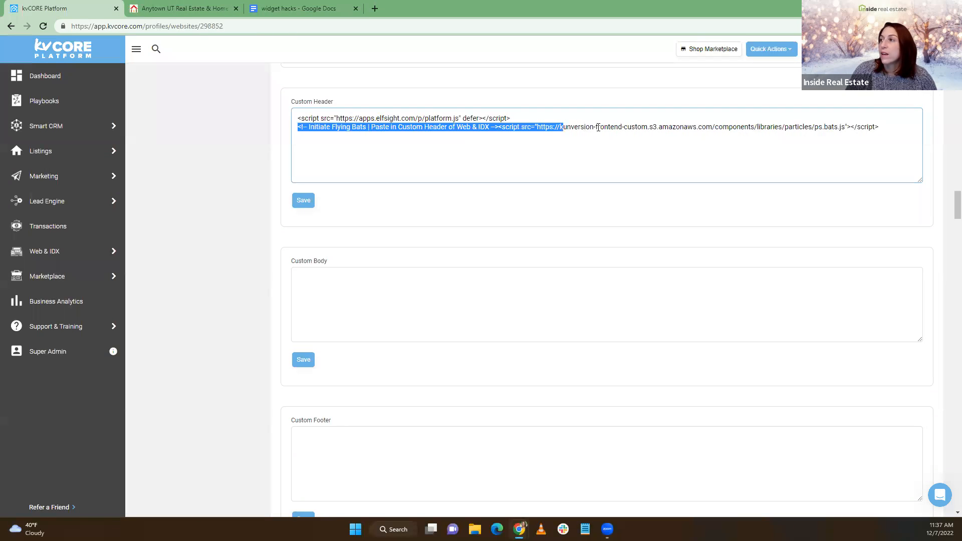
drag(599, 127, 859, 133)
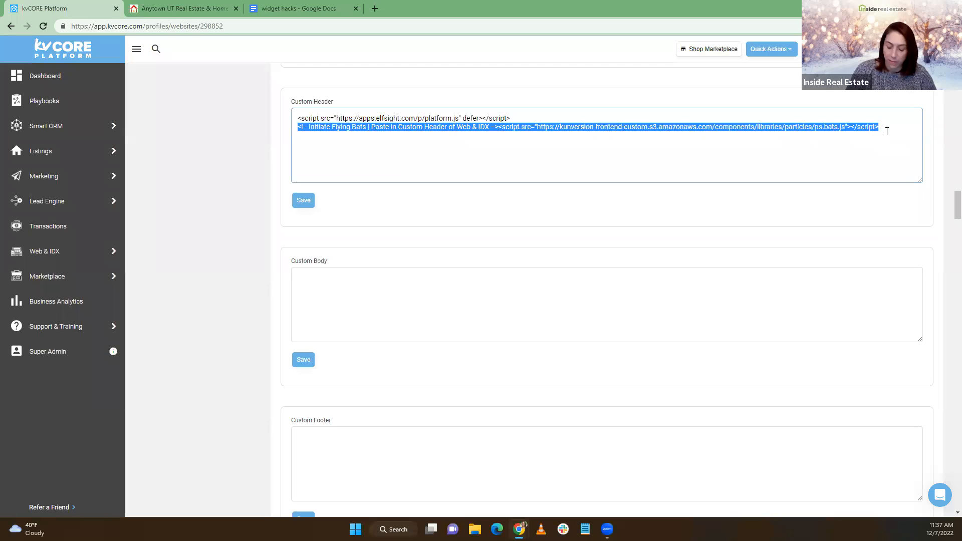
key(BackSpace)
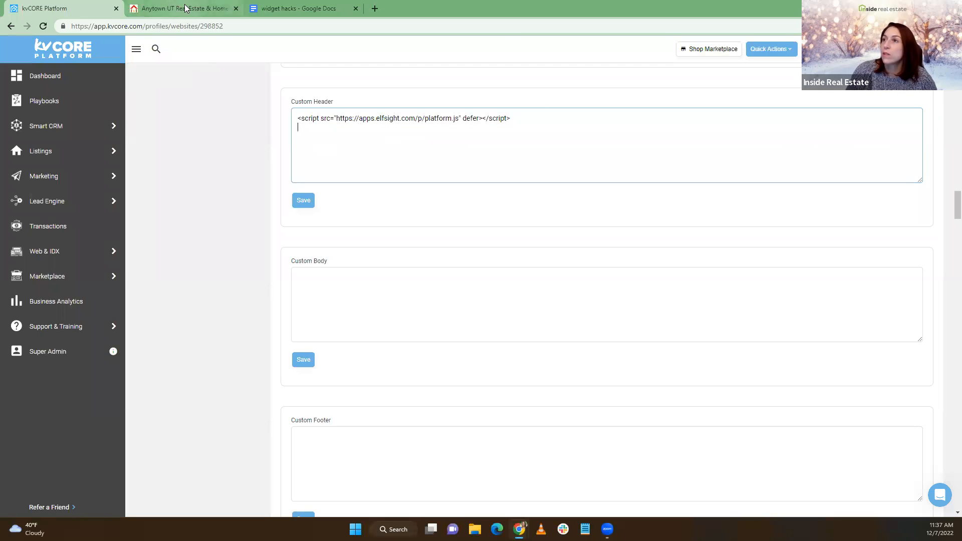
click(288, 5)
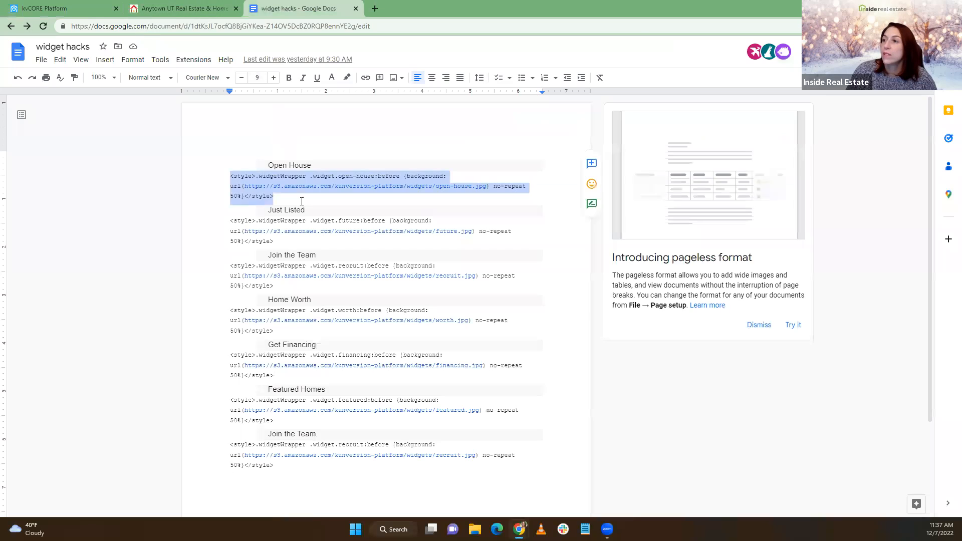
Select the Open House image URL in the widget hacks document, then deselect it
click(270, 196)
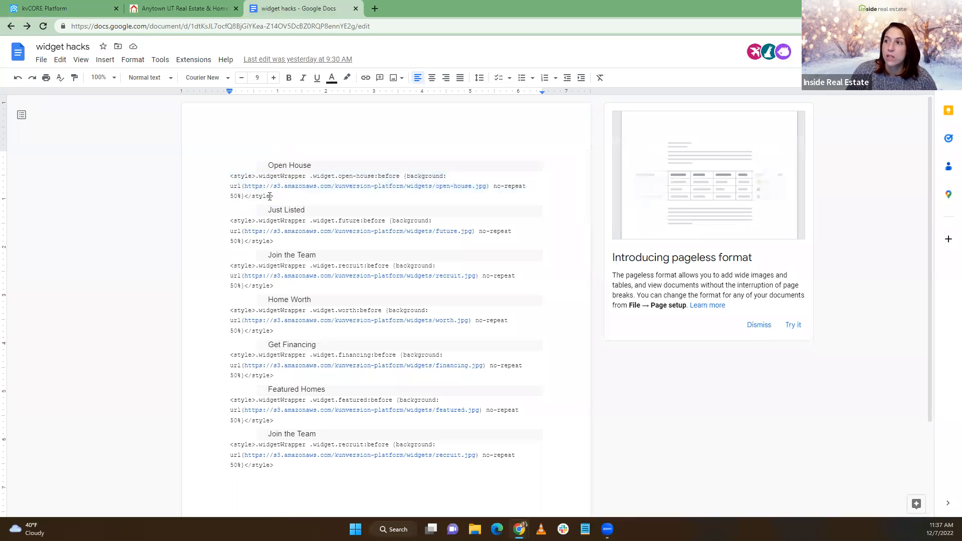
click(247, 186)
drag(330, 186, 486, 190)
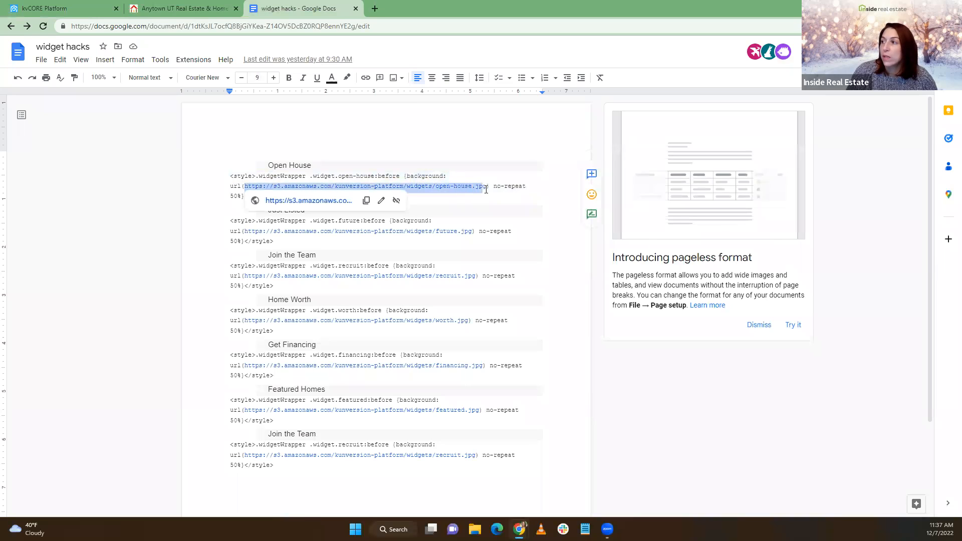
click(460, 198)
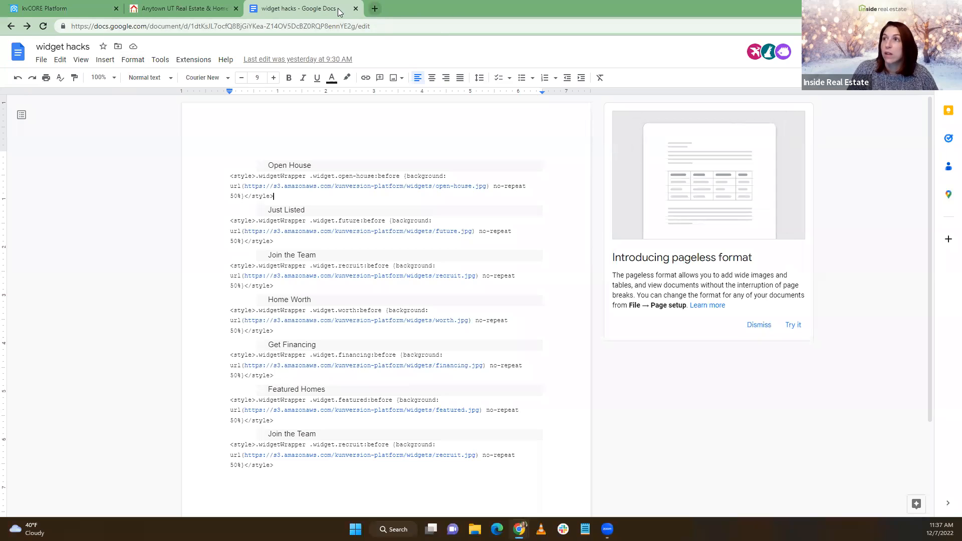
Check the live website's homepage, then go to Web & IDX > Website Manager in kvCORE
click(48, 7)
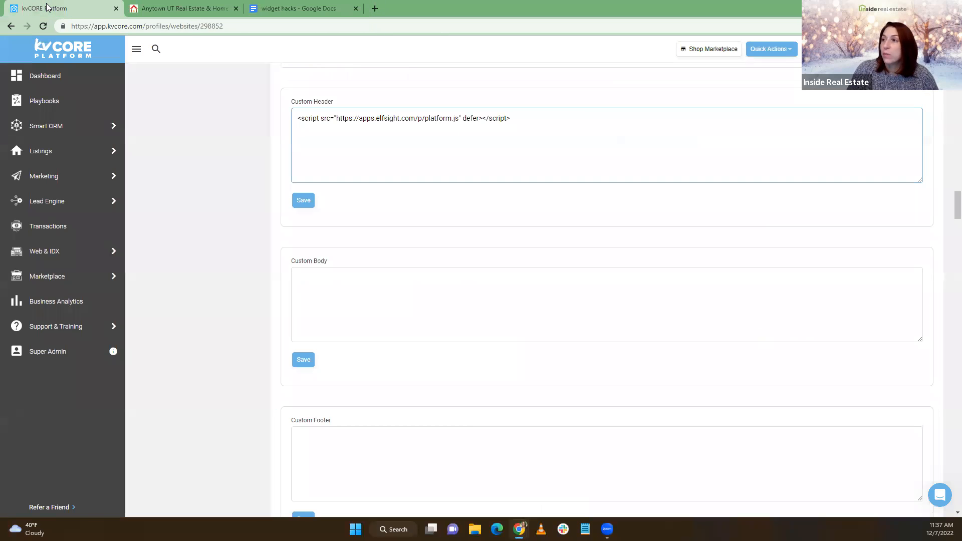
scroll(195, 194, up, 7)
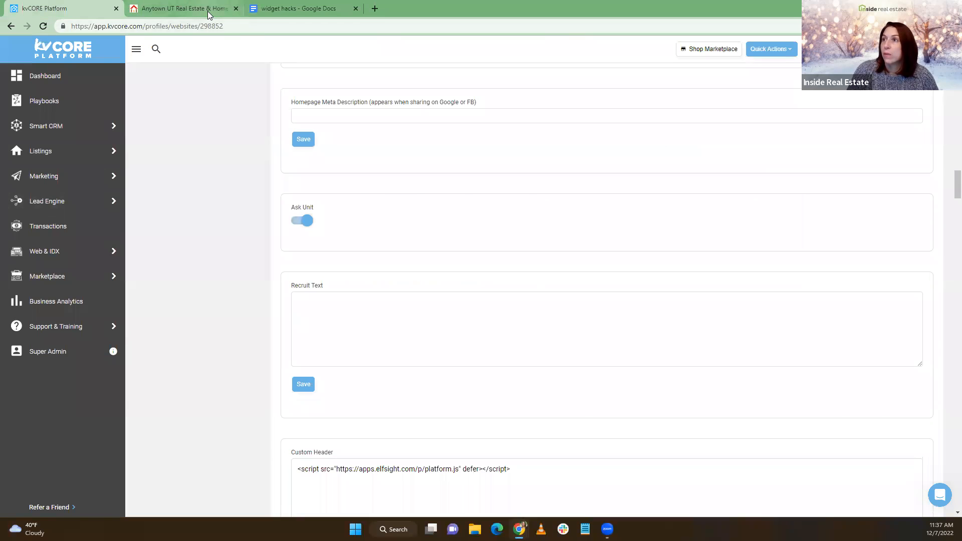
click(207, 11)
scroll(247, 157, up, 8)
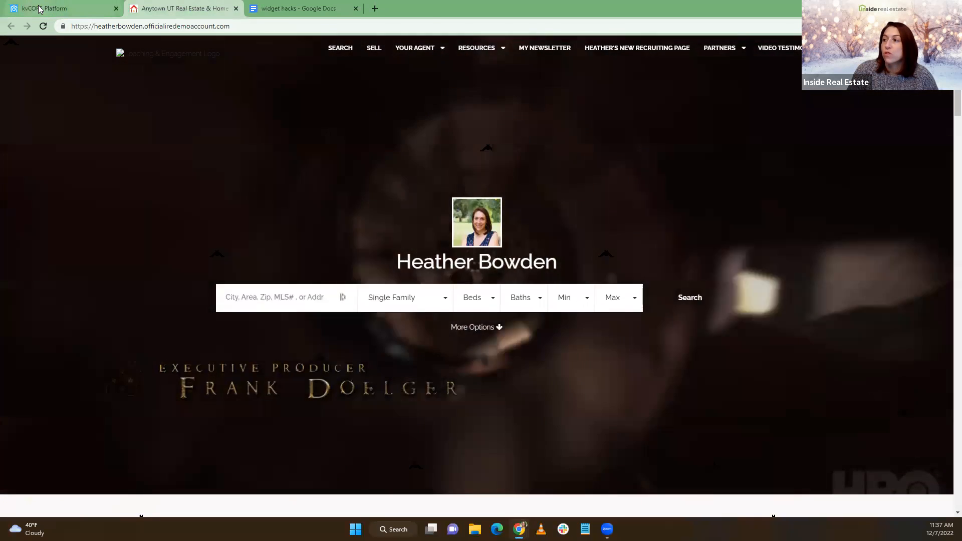
click(39, 9)
scroll(275, 302, down, 5)
mouse_move(71, 197)
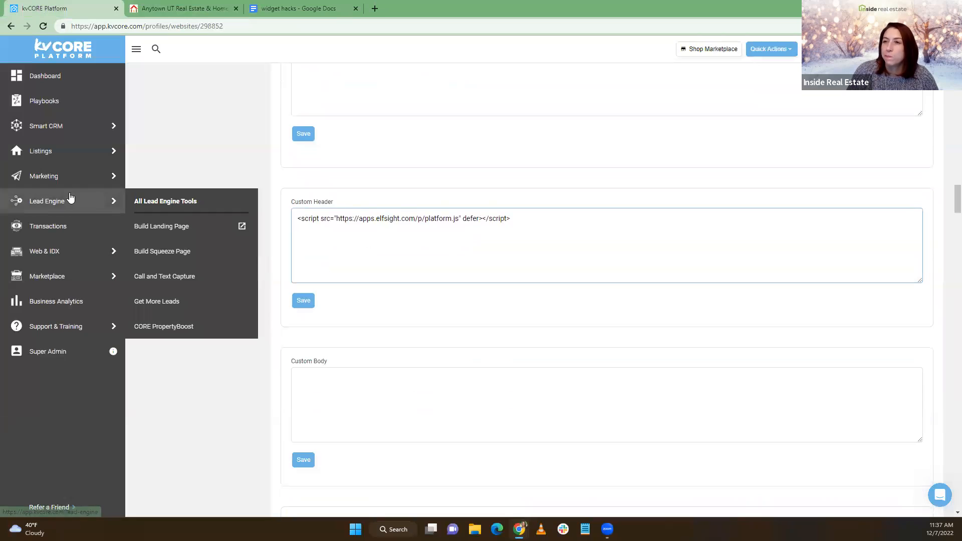
mouse_move(49, 158)
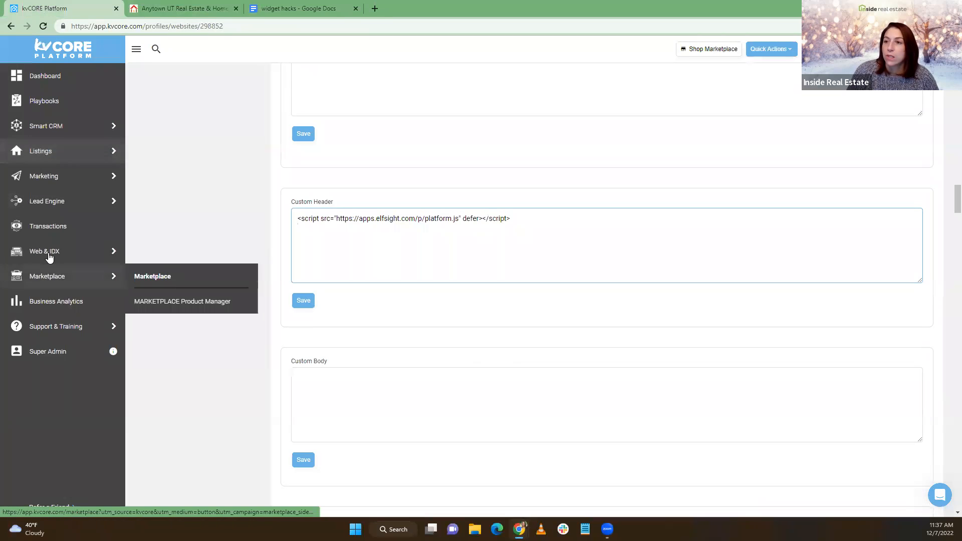
click(181, 252)
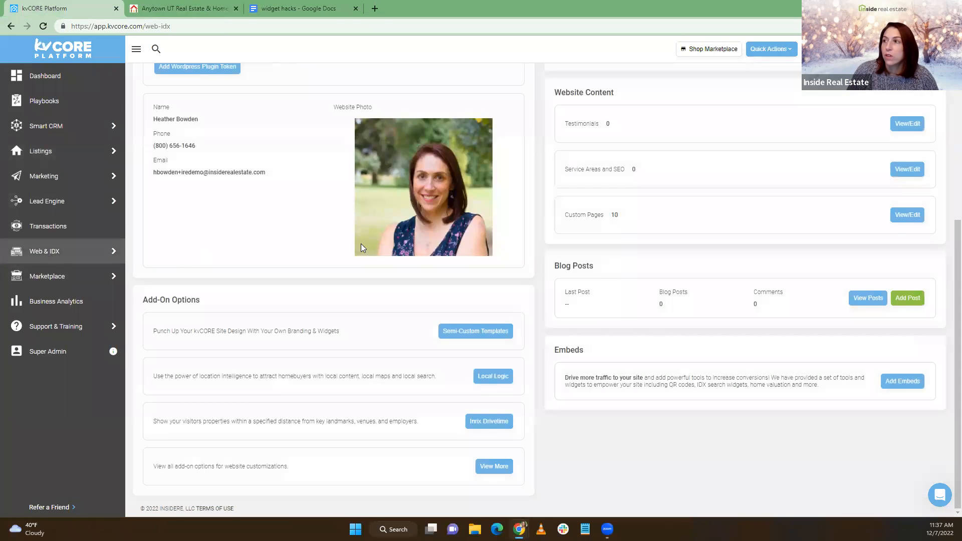
scroll(410, 231, up, 6)
Remove the ElfSight widget from the homepage widgets list
click(418, 280)
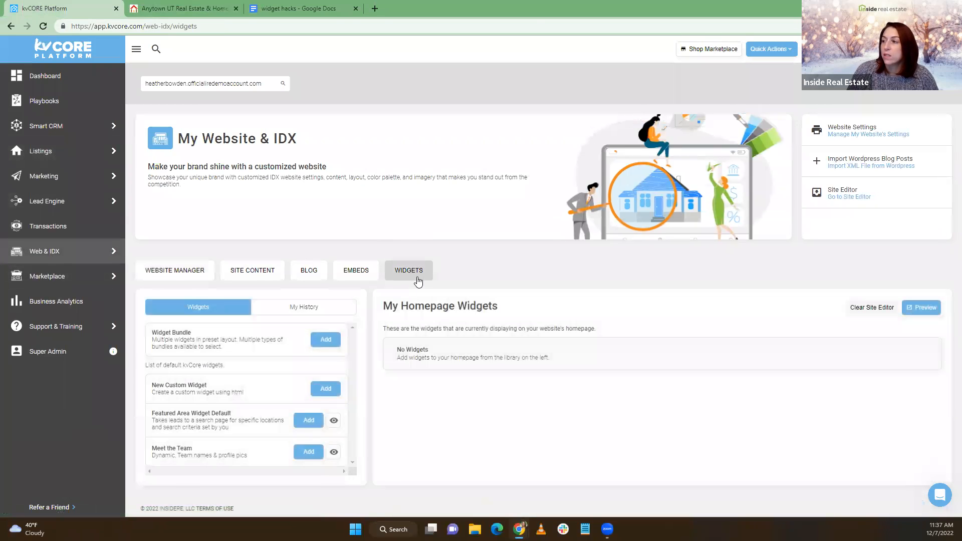
scroll(331, 287, down, 3)
scroll(346, 288, down, 1)
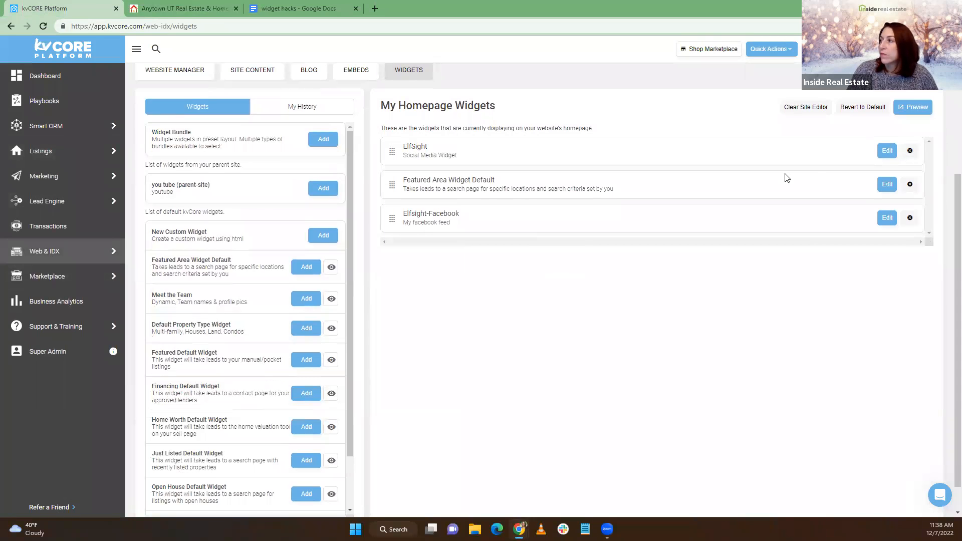
click(910, 151)
click(454, 258)
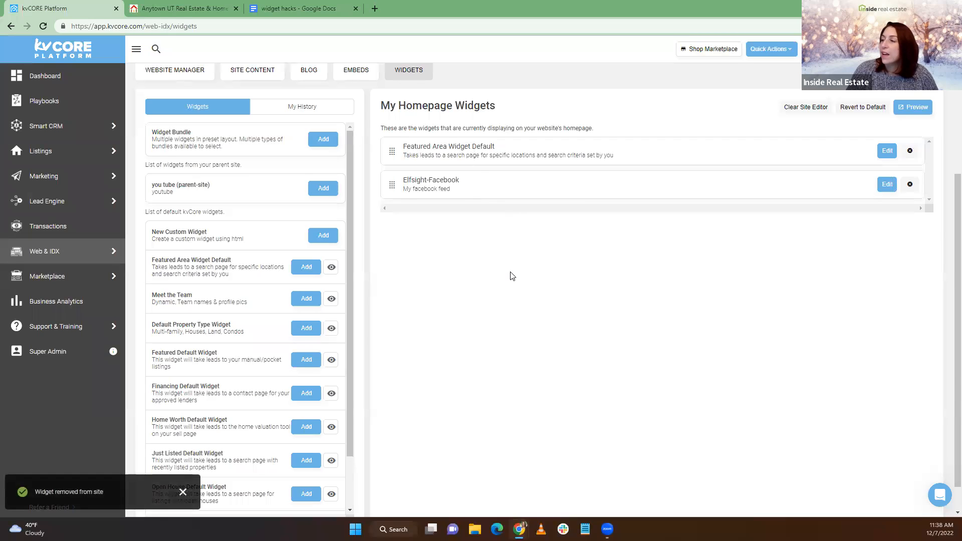
Add the Open House and Just Listed default widgets and order them below Featured Area and Elfsight-Facebook
scroll(221, 231, down, 5)
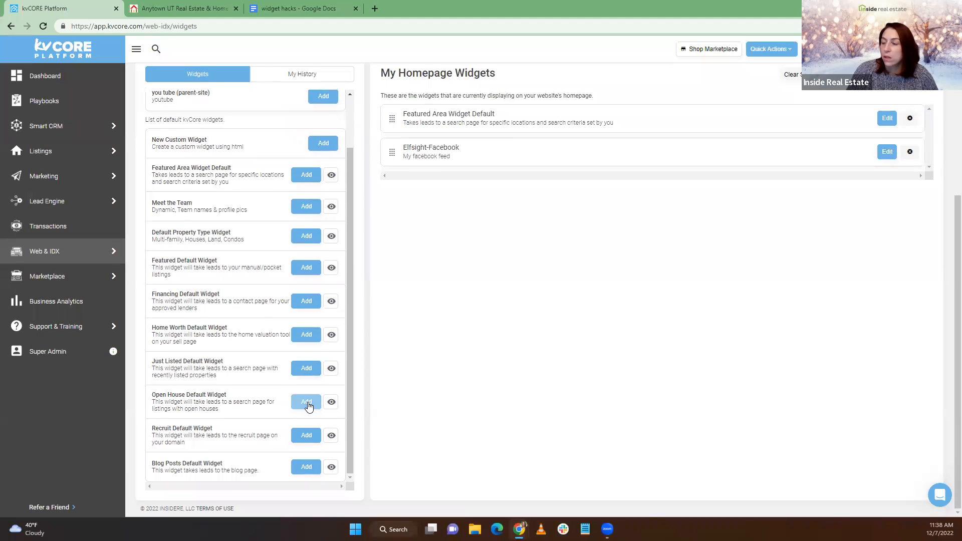
click(307, 402)
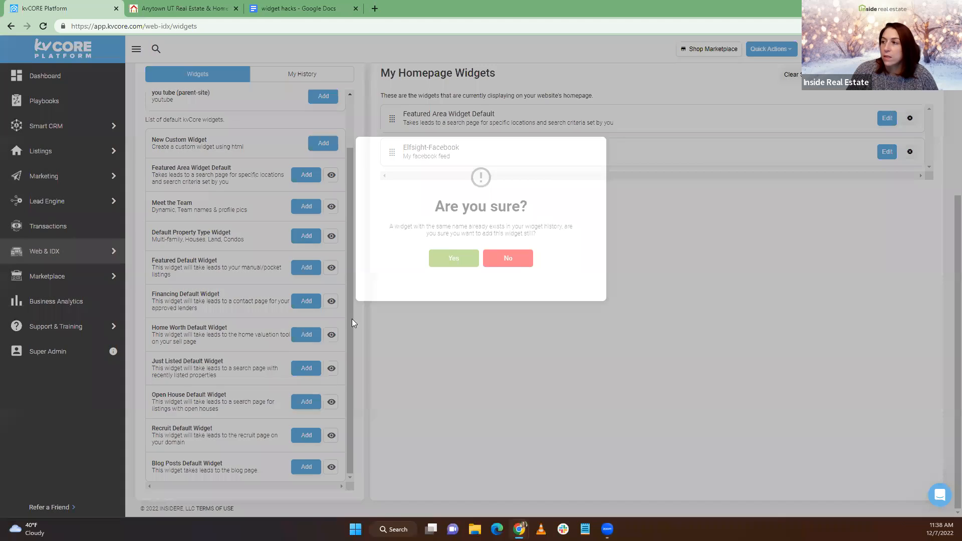
click(453, 259)
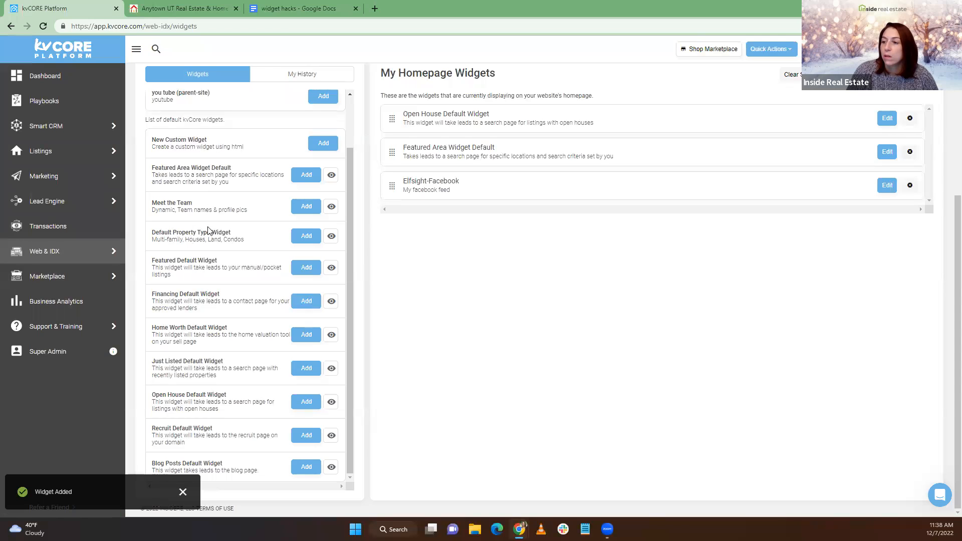
click(307, 369)
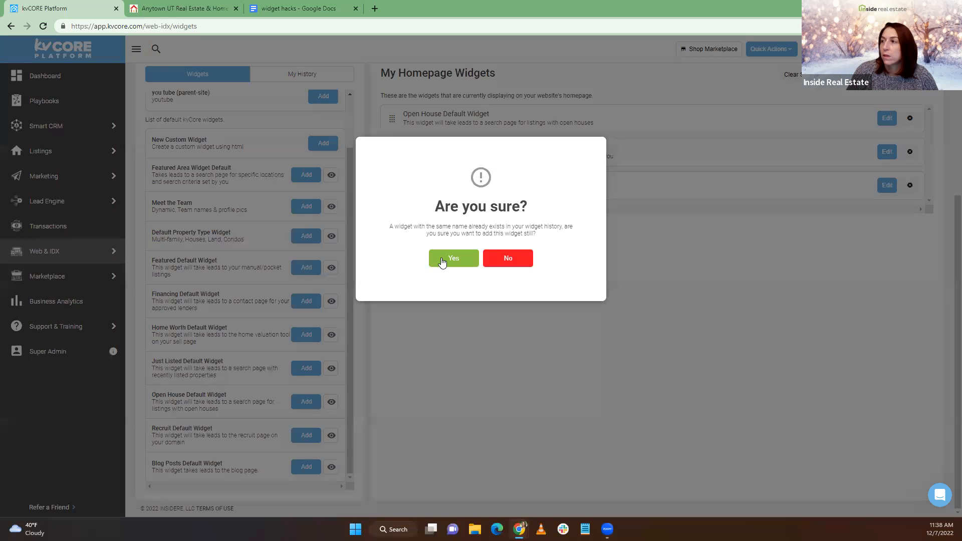
click(438, 259)
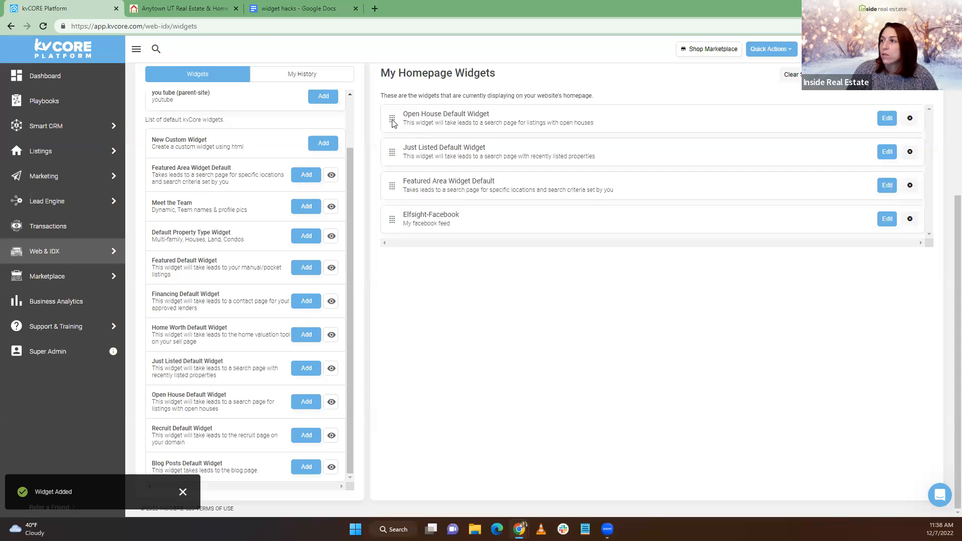
drag(392, 119, 394, 219)
drag(394, 120, 393, 190)
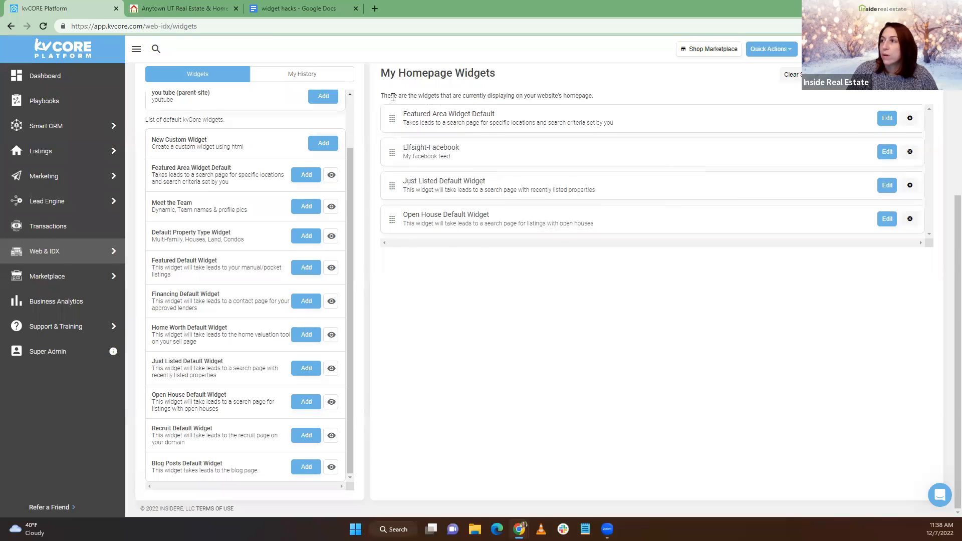
Reload the live website and scroll down to the Just Listed and Open Houses banners
click(142, 15)
click(45, 26)
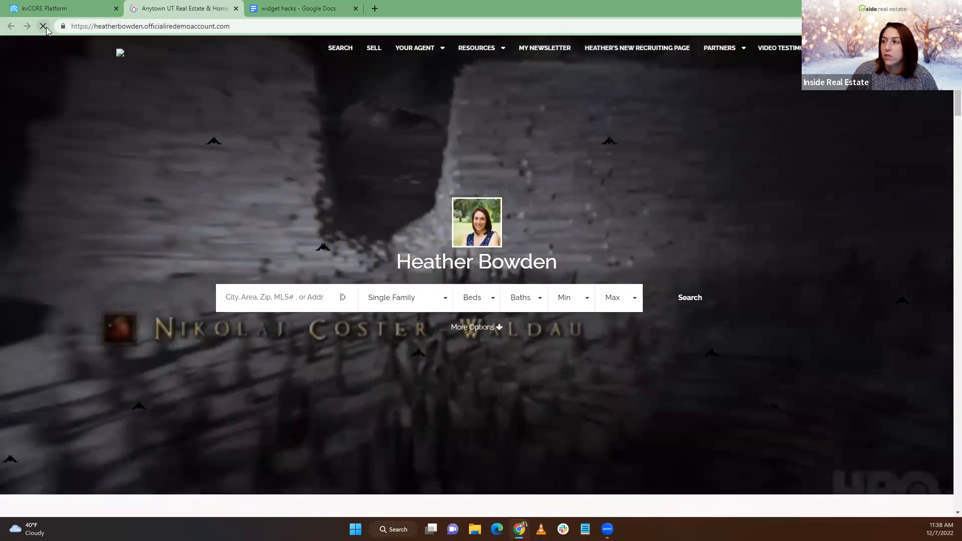
scroll(57, 53, down, 6)
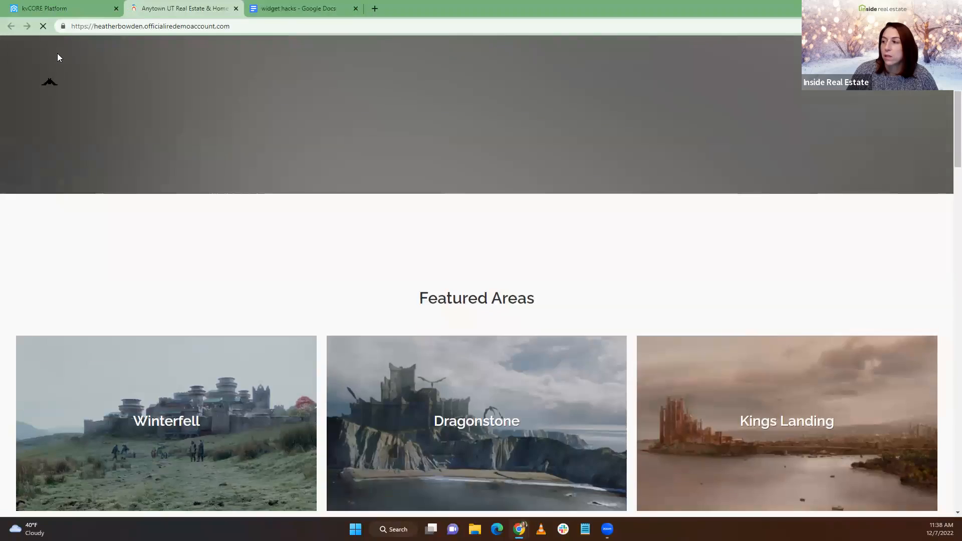
scroll(57, 53, down, 15)
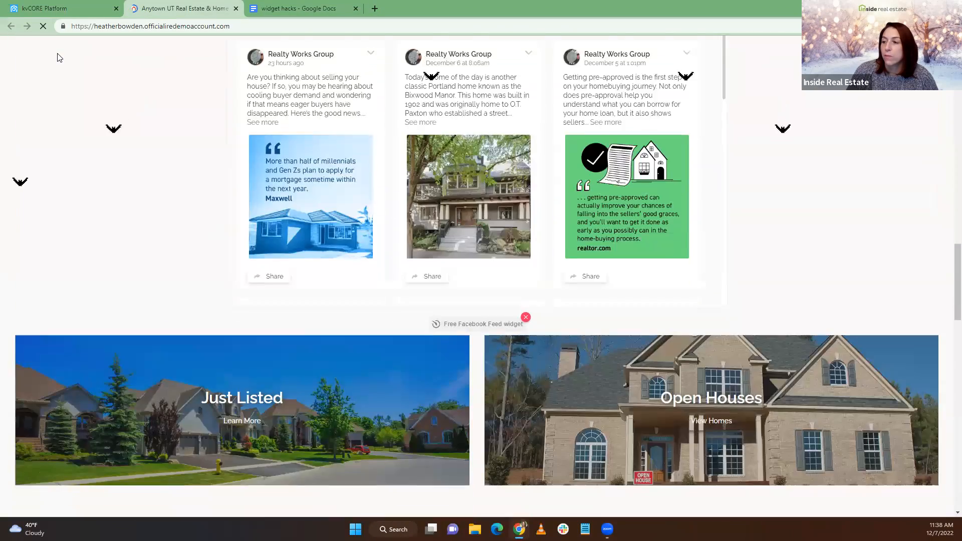
scroll(57, 53, down, 3)
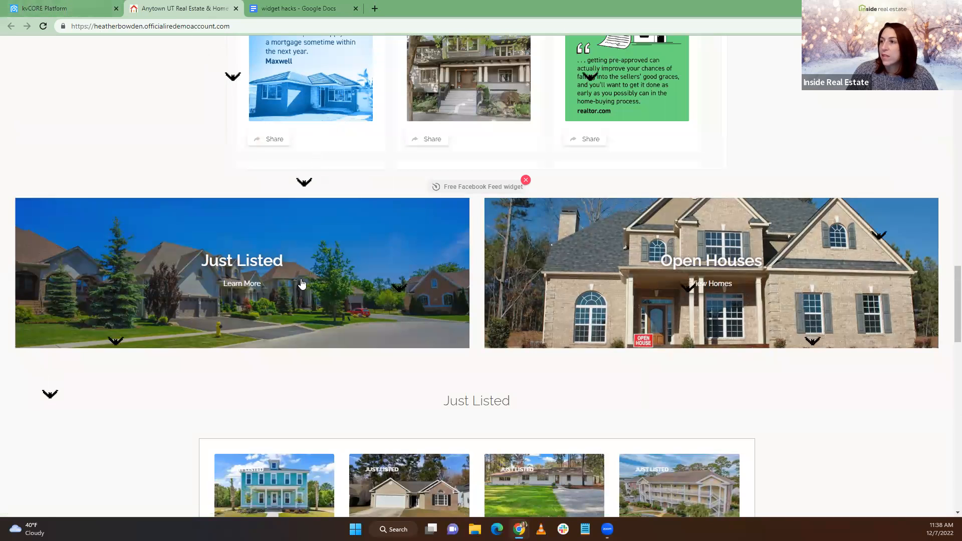
scroll(148, 284, down, 1)
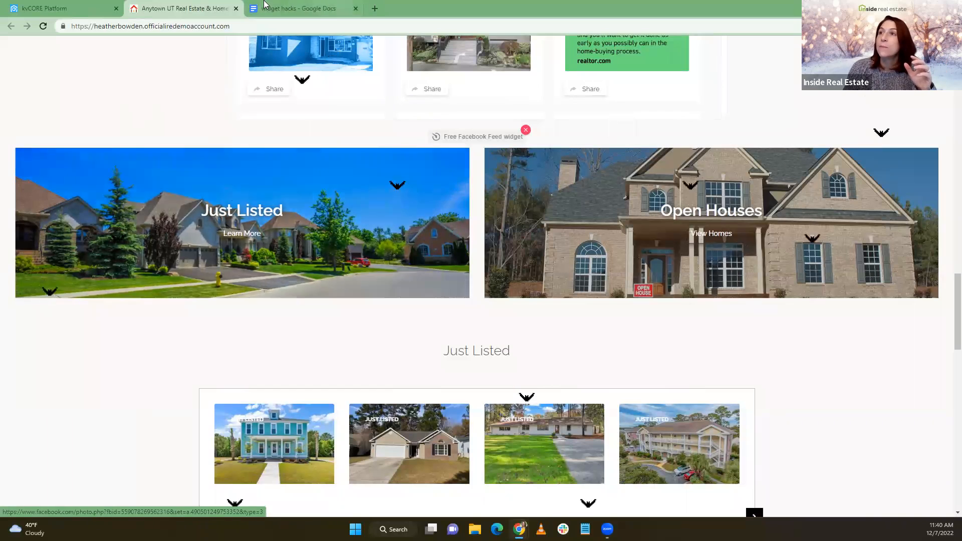
Go to canva.com and create a custom-size 1000 × 800 px blank design
click(374, 8)
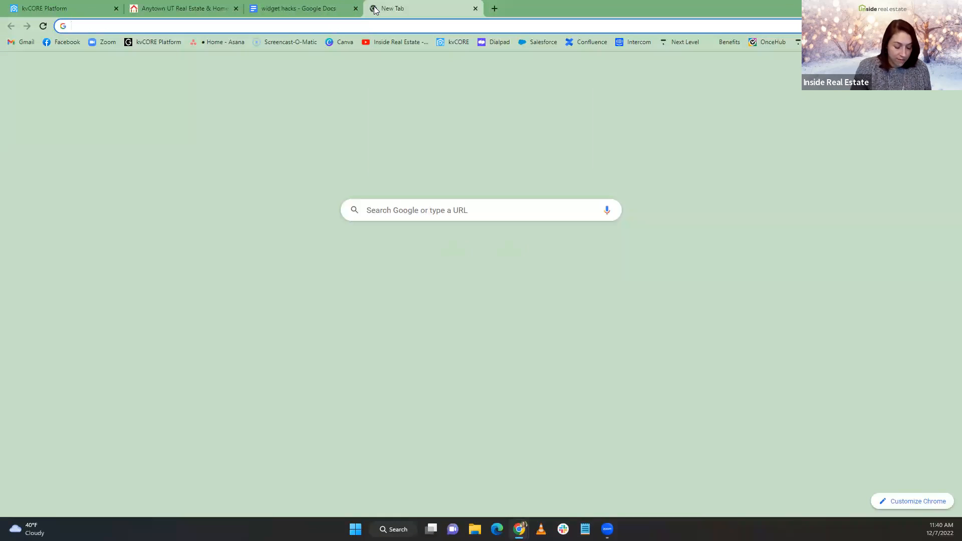
text(canva)
key(Return)
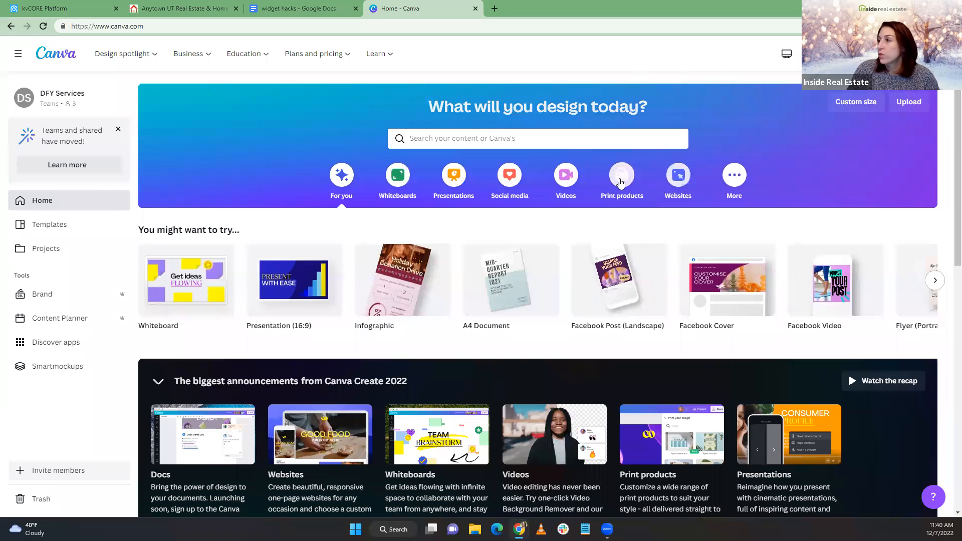
click(844, 105)
text(10)
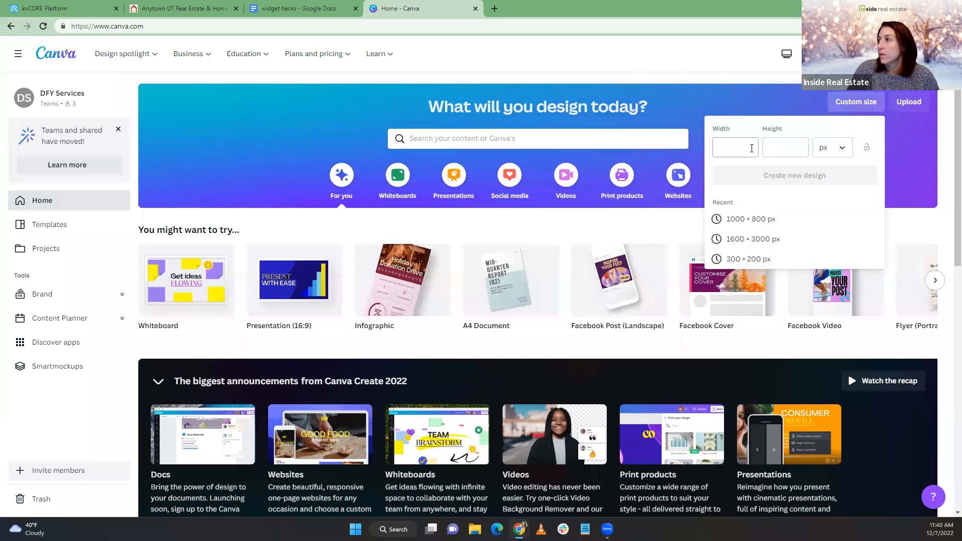
text(00)
click(773, 148)
text(800)
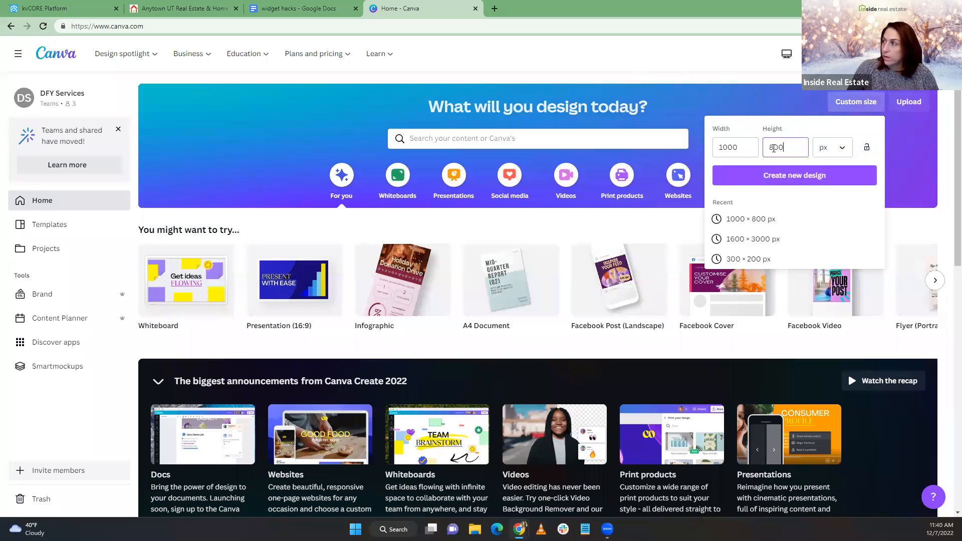
click(808, 182)
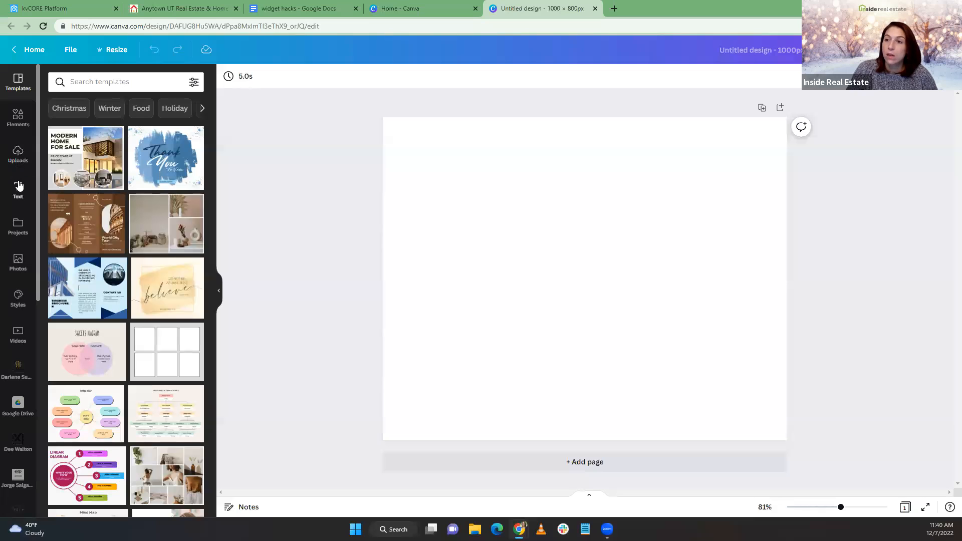
Drag the recently used suburban house photo from Photos onto page 1 and add a page
click(18, 261)
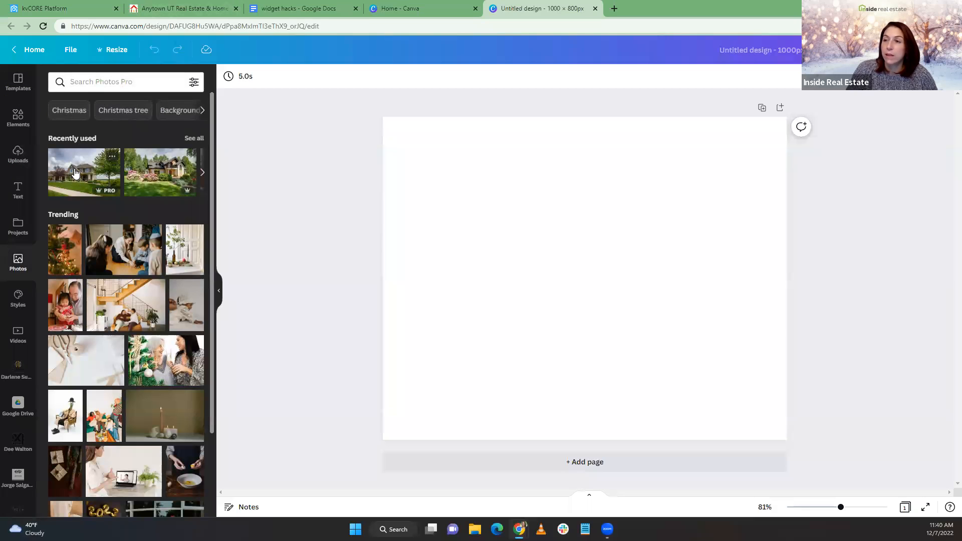
drag(69, 176, 401, 231)
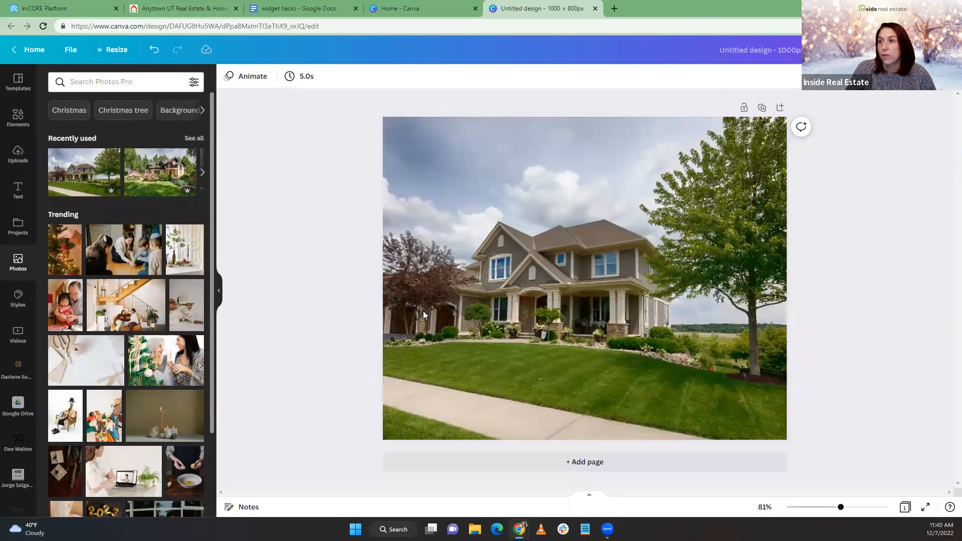
click(600, 473)
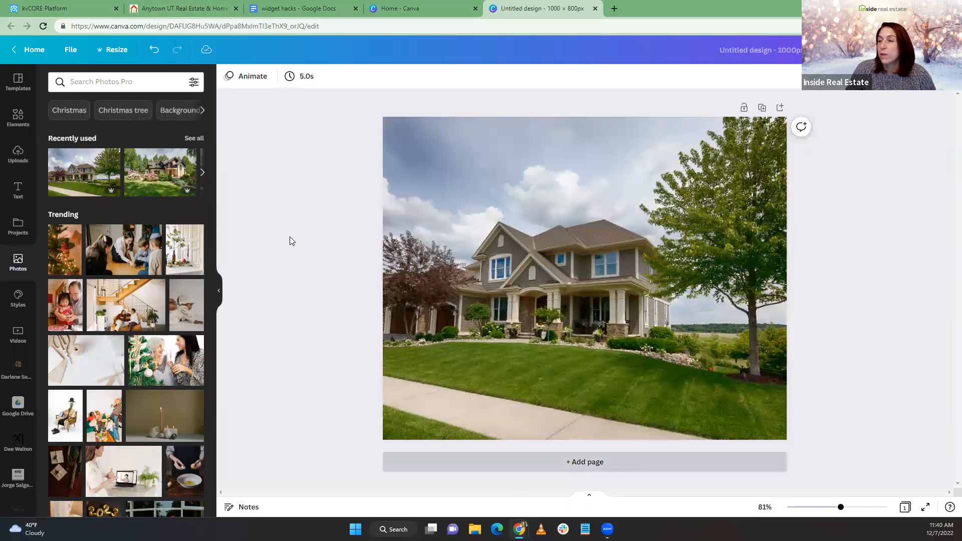
Search photos for 'house', try the modern pool house on page 2, delete that page, and add a blank one
click(145, 84)
text(house)
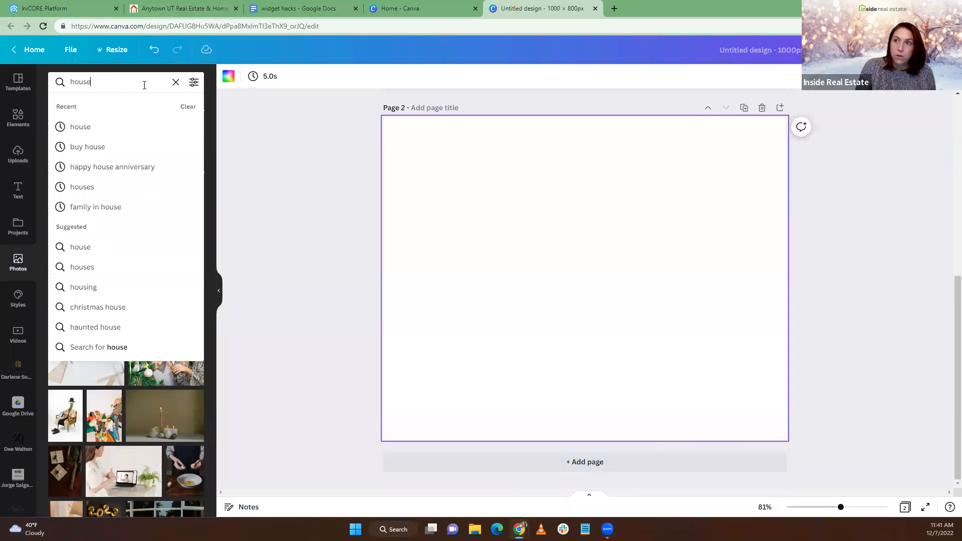
key(Return)
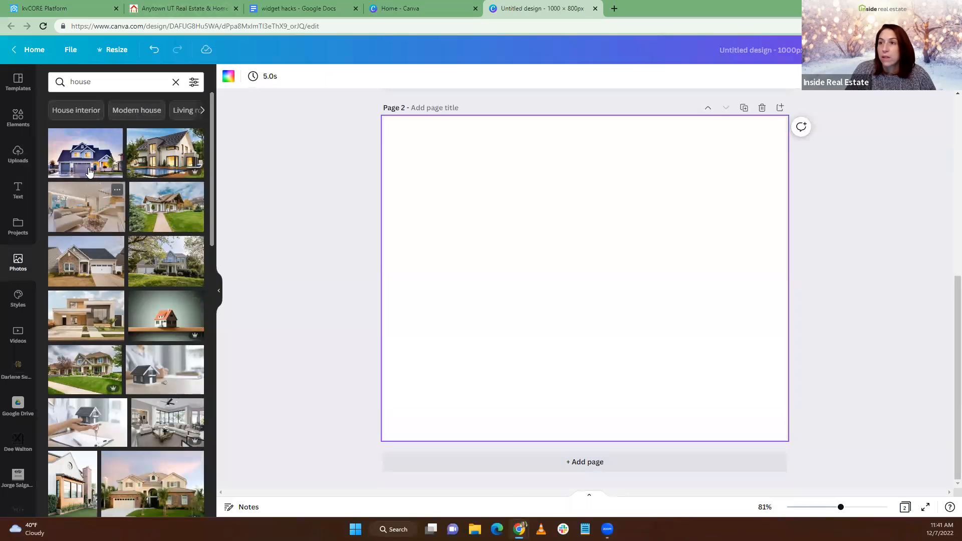
drag(153, 161, 401, 230)
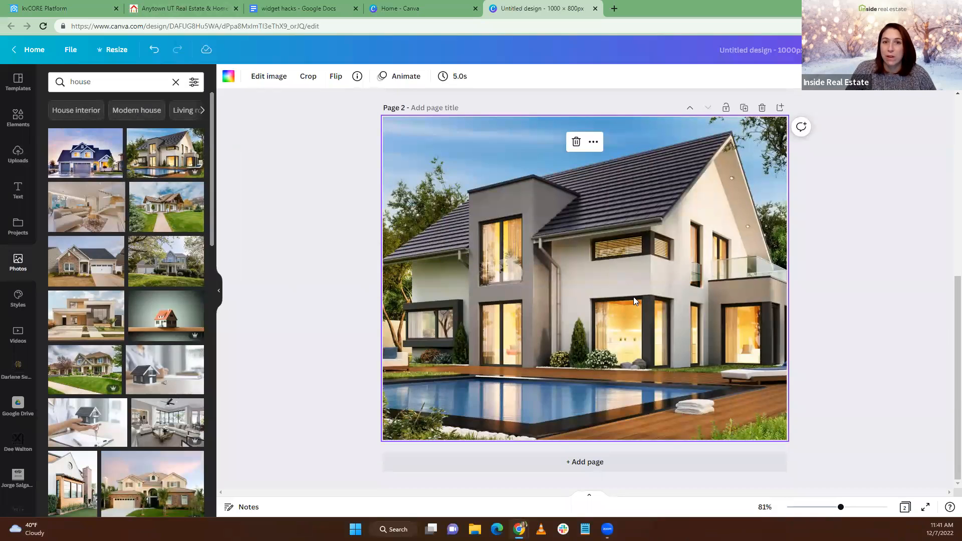
scroll(634, 301, up, 1)
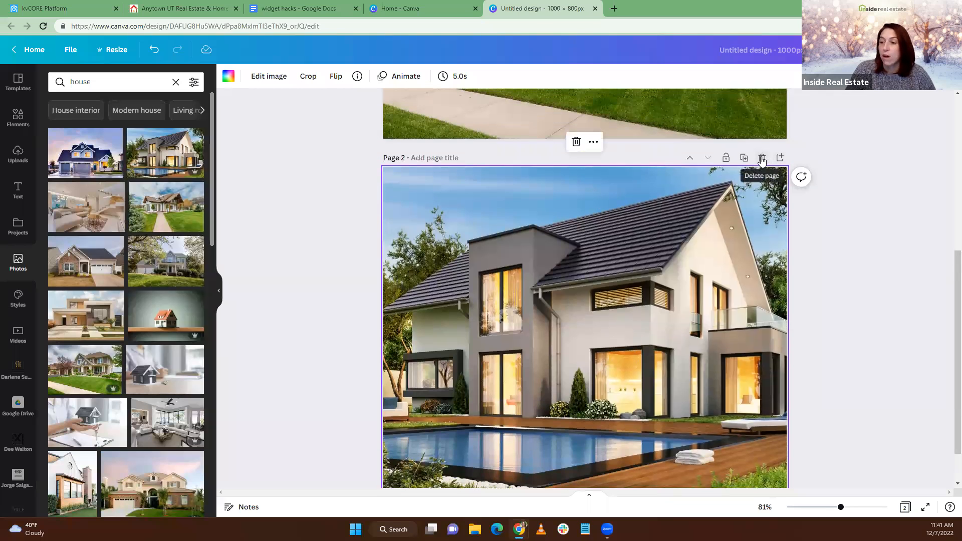
click(762, 159)
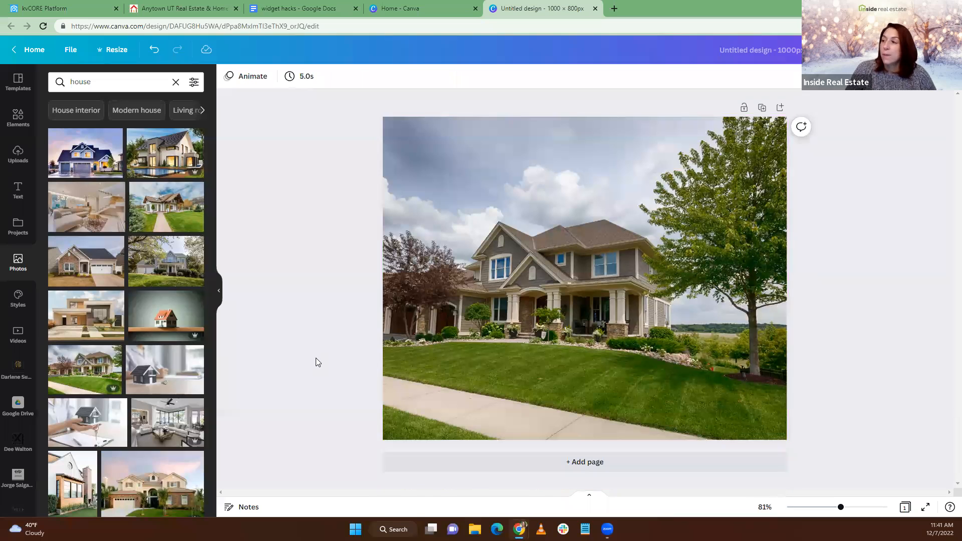
click(515, 462)
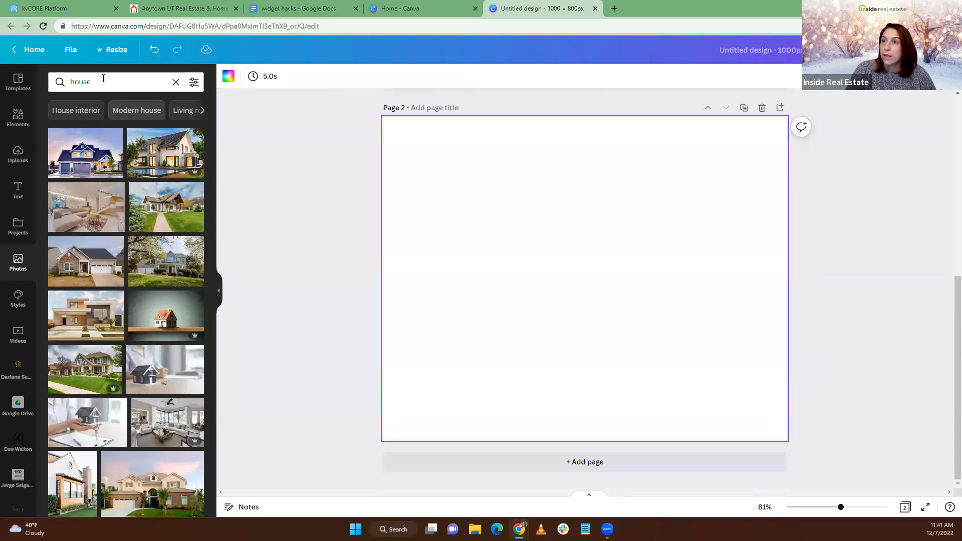
Search photos for 'neighborhood' and fill page 2 with the aerial neighbourhood photo
click(101, 82)
text(nei)
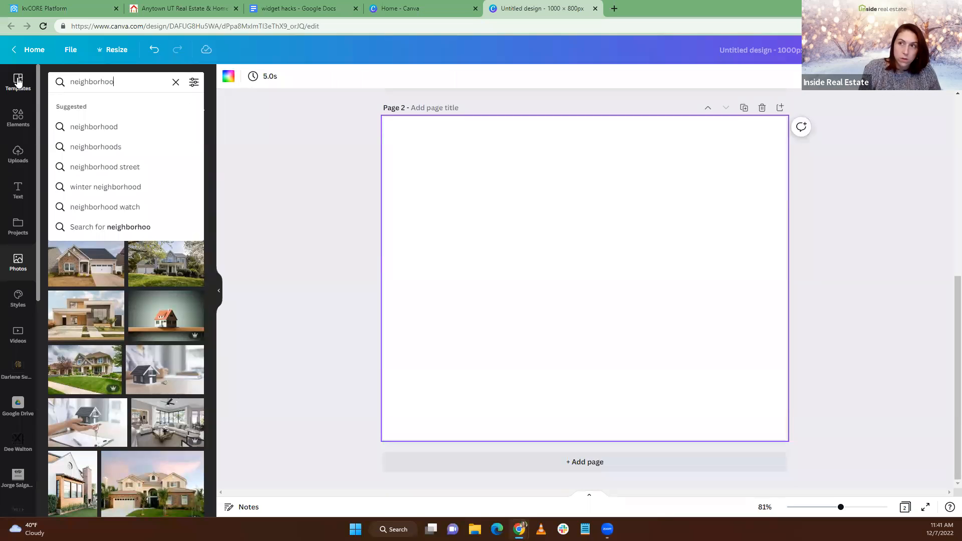
text(ghborhoo)
click(82, 131)
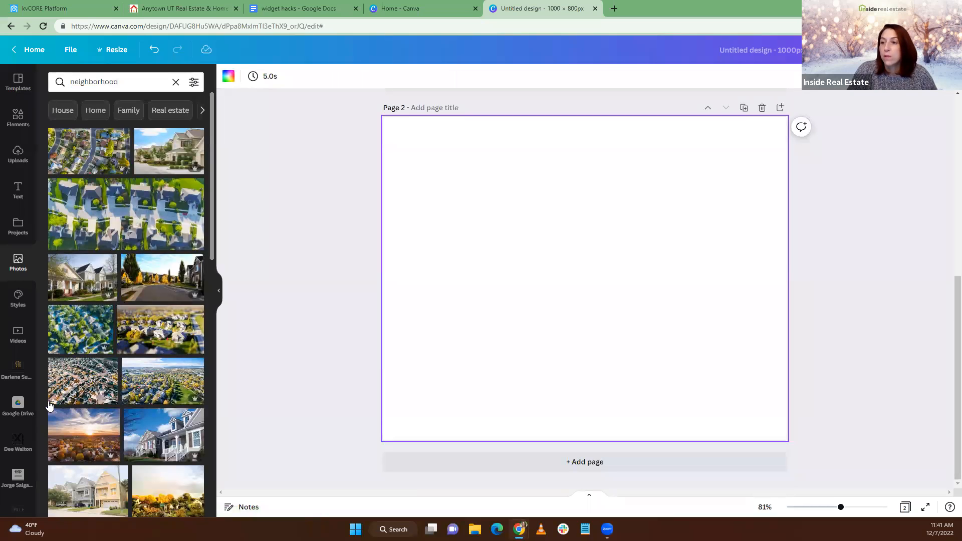
drag(73, 346, 405, 234)
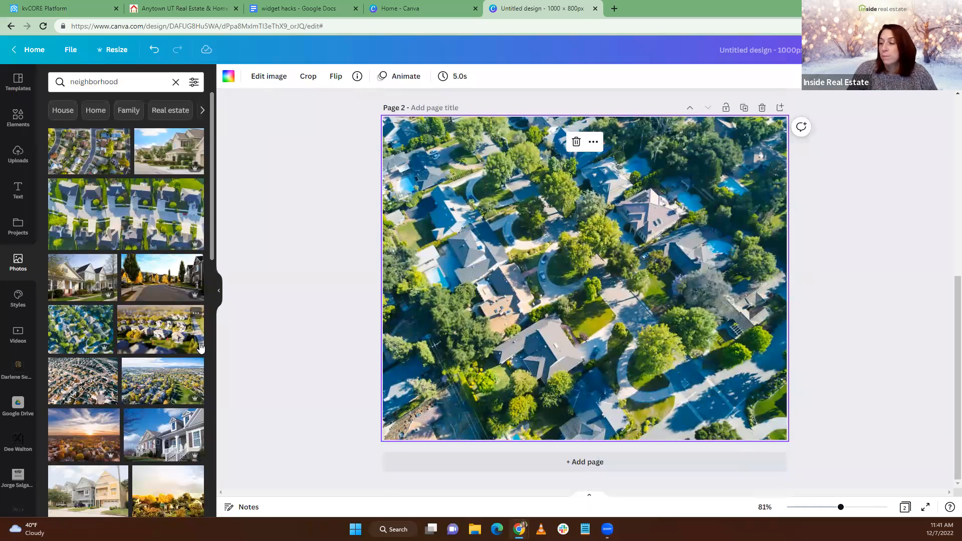
scroll(120, 341, down, 5)
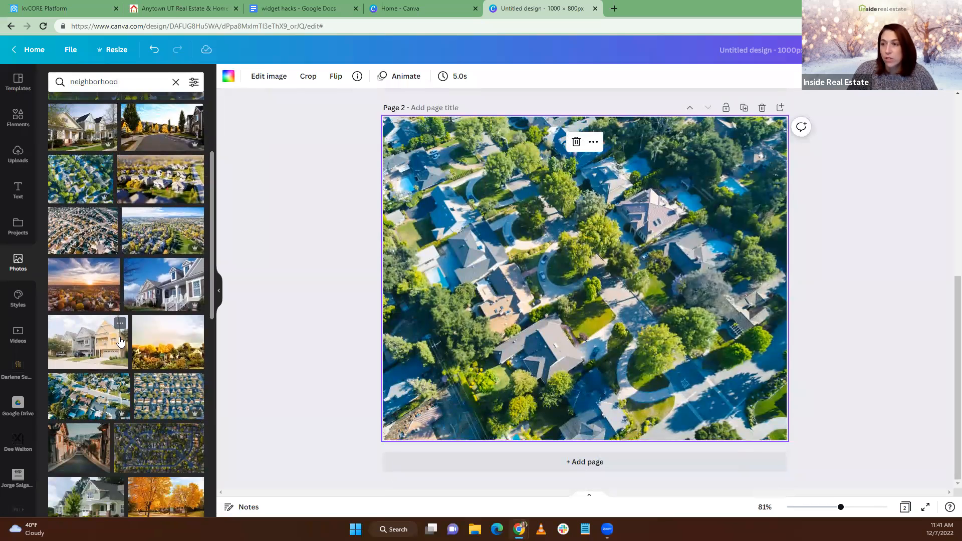
scroll(120, 342, down, 2)
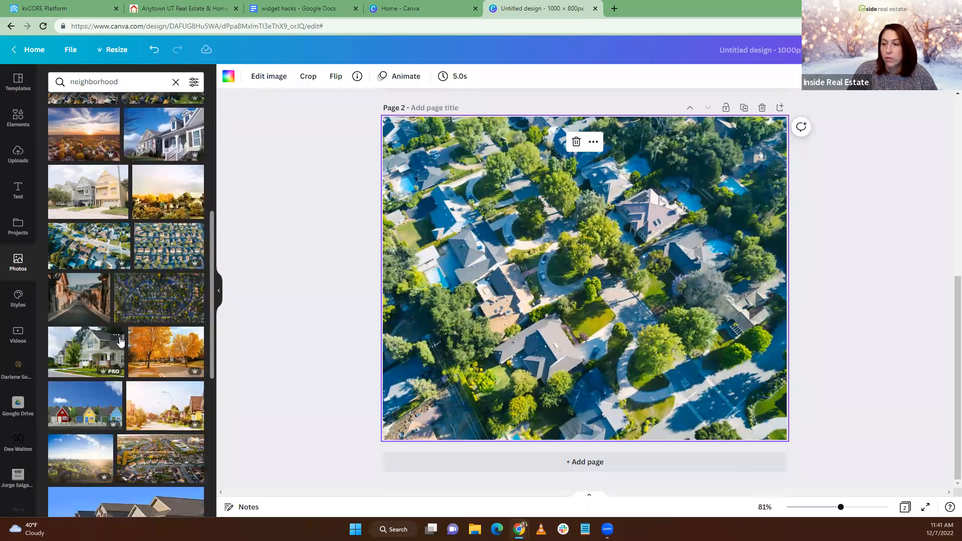
scroll(121, 97, up, 5)
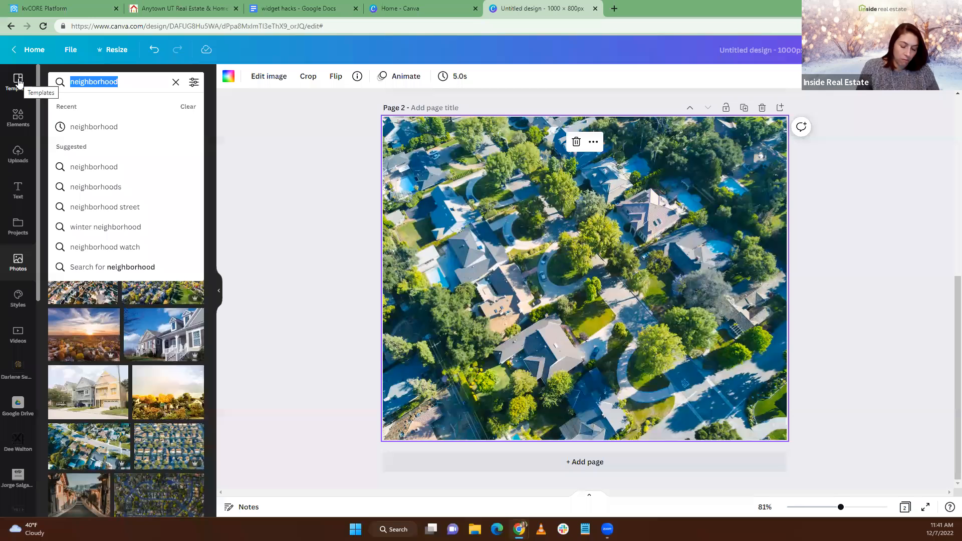
Search photos for 'chi', add a third page, and fill it with a Chicago skyline photo
text(chicago)
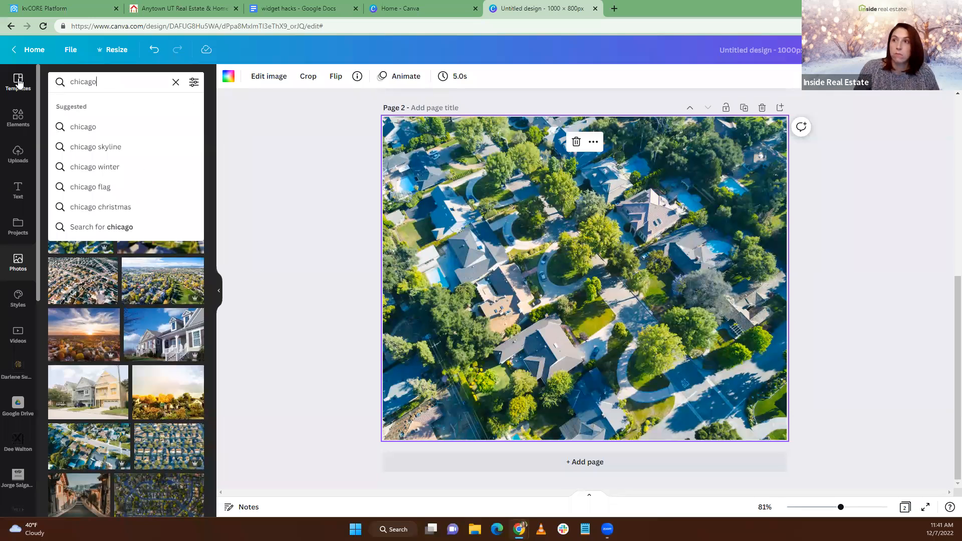
key(Return)
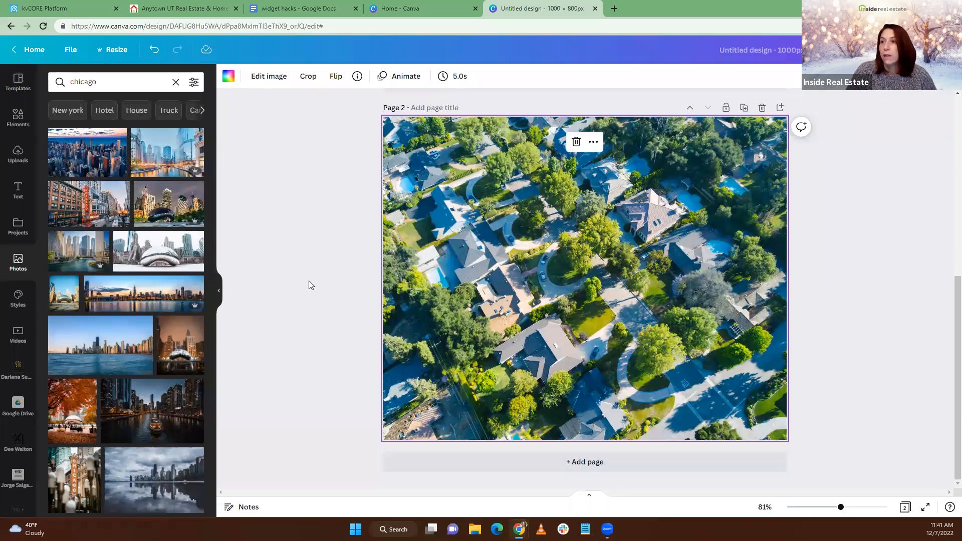
click(507, 469)
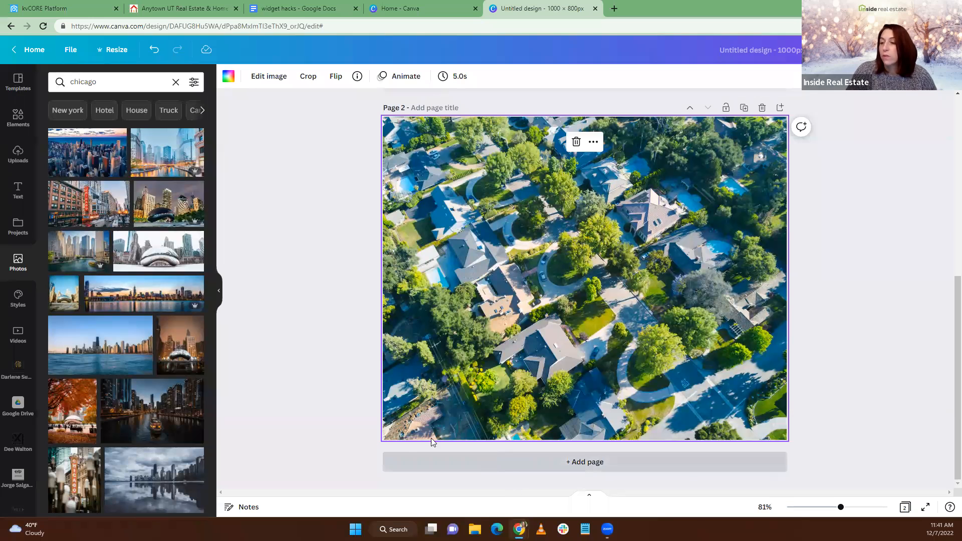
scroll(119, 363, down, 5)
drag(211, 325, 405, 297)
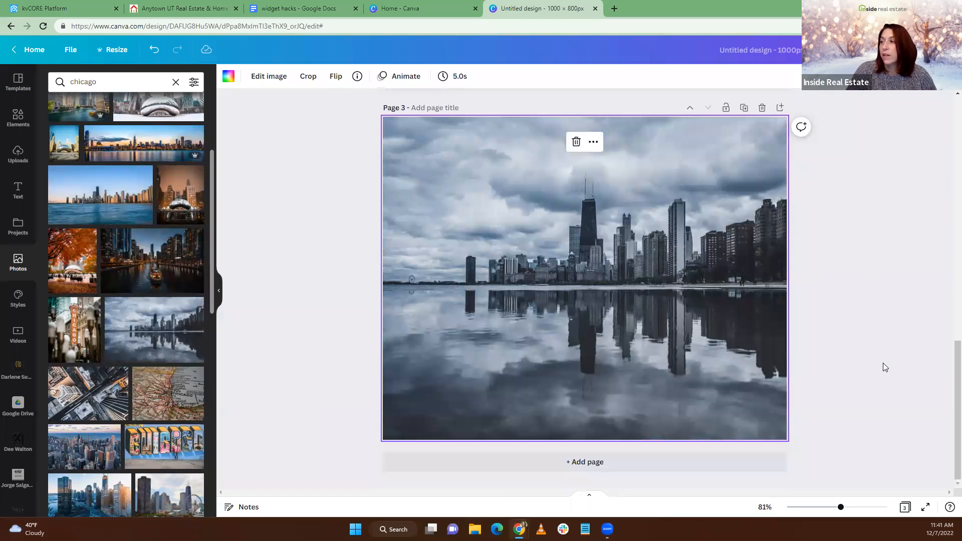
Swap the Page 3 Chicago photo for the autumn skyline-over-the-lake photo
scroll(134, 367, down, 5)
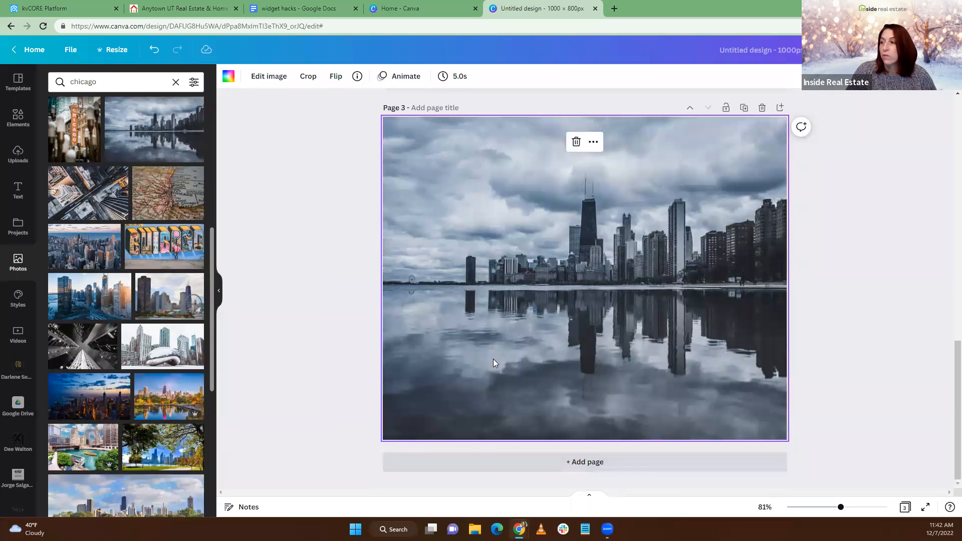
key(Delete)
drag(123, 281, 393, 250)
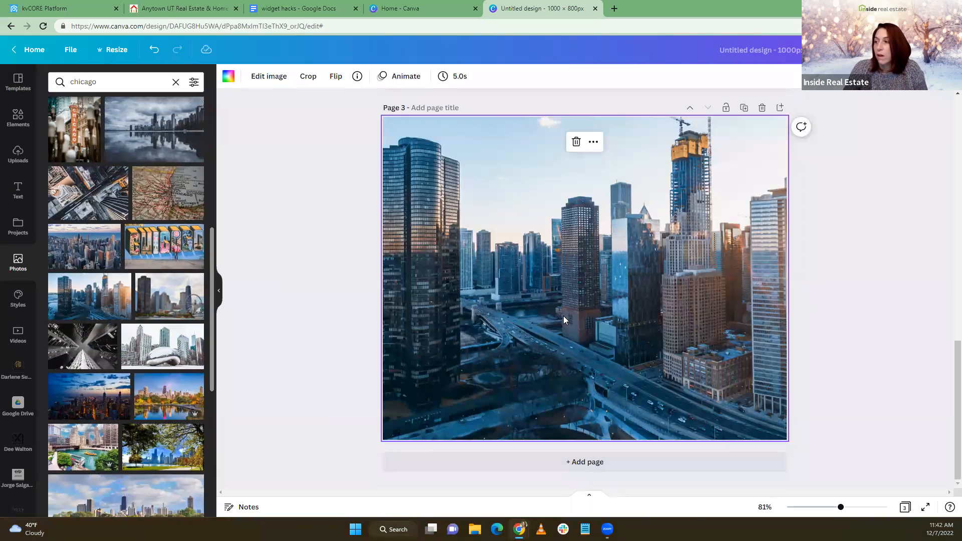
key(Delete)
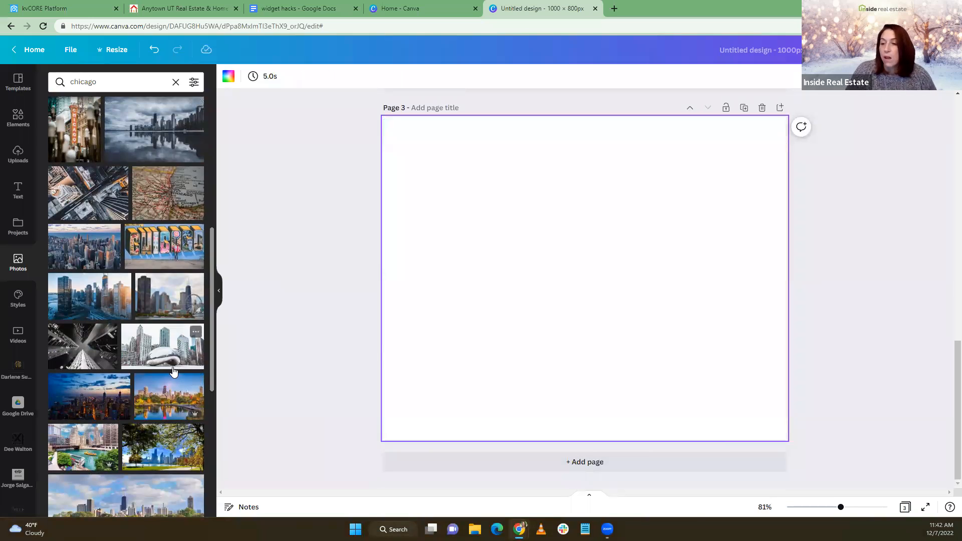
scroll(174, 371, down, 2)
drag(165, 281, 396, 283)
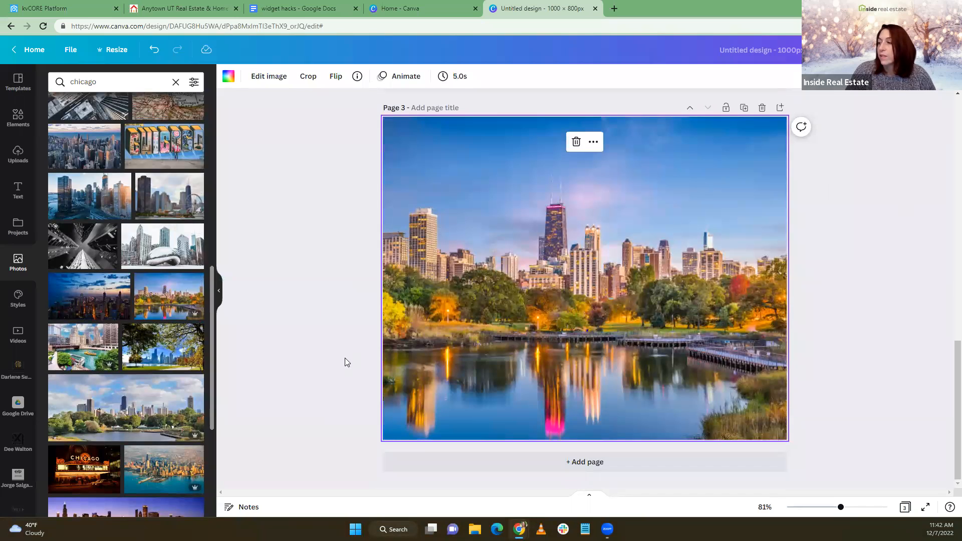
scroll(288, 231, up, 10)
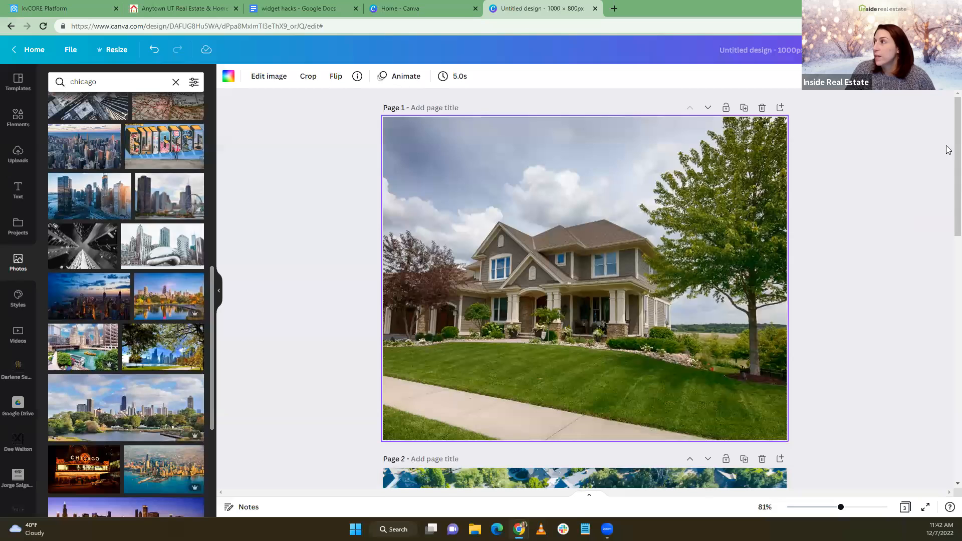
scroll(848, 255, down, 3)
scroll(848, 256, up, 3)
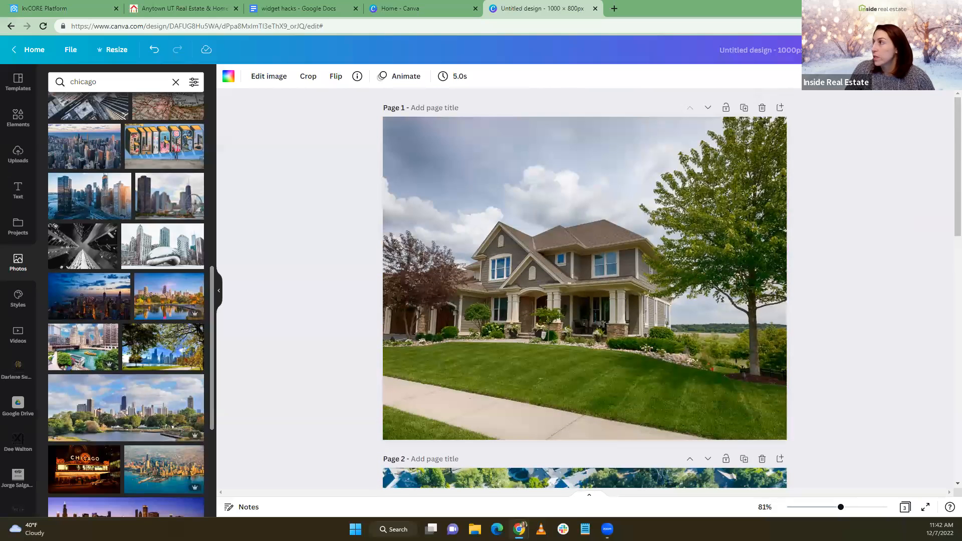
Download only Page 1 of the design as a PNG
click(932, 50)
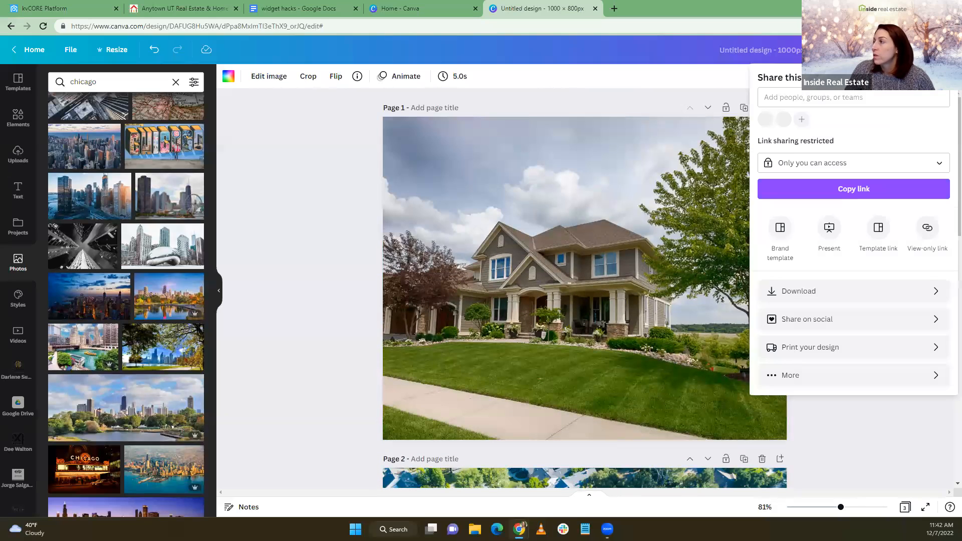
click(795, 296)
click(796, 238)
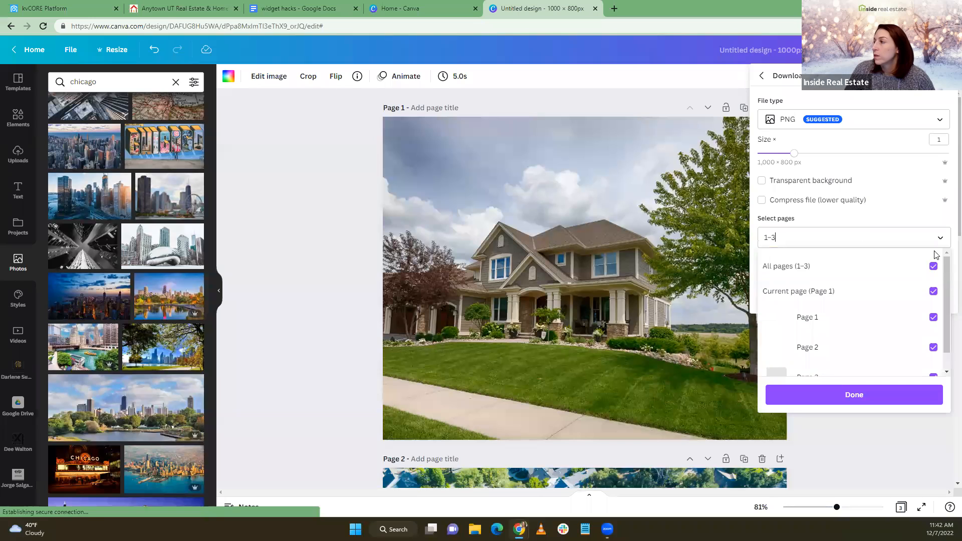
click(933, 266)
click(933, 317)
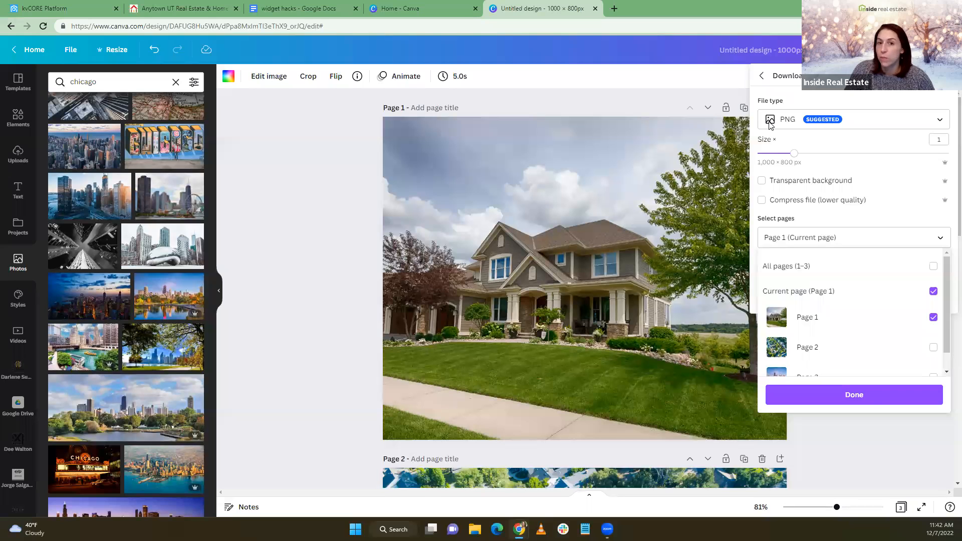
click(867, 395)
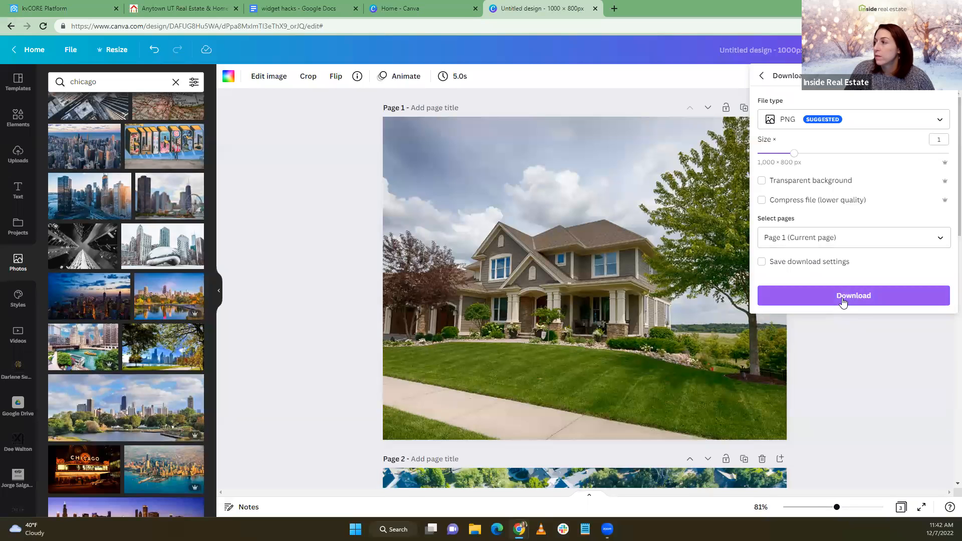
click(843, 299)
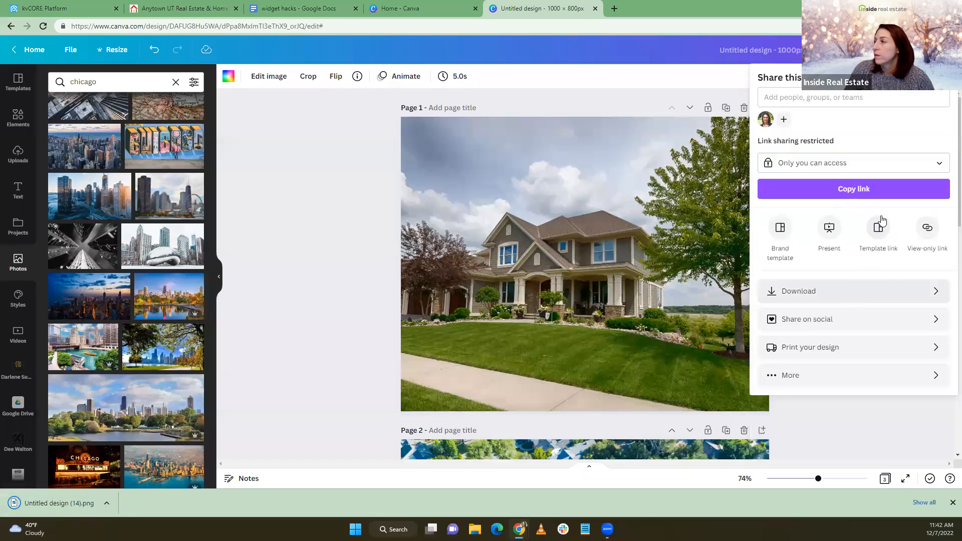
Download only Page 2 of the design as a PNG
click(885, 301)
click(891, 236)
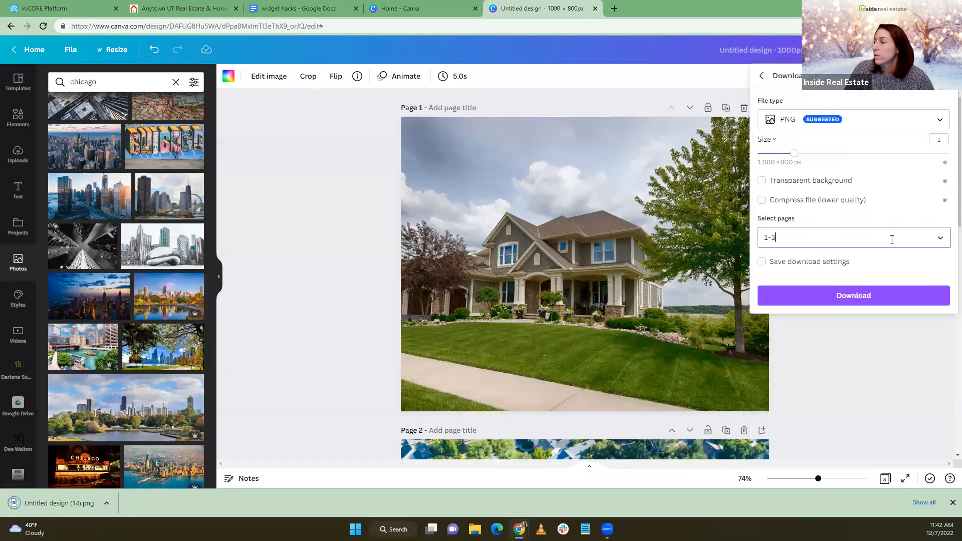
click(933, 348)
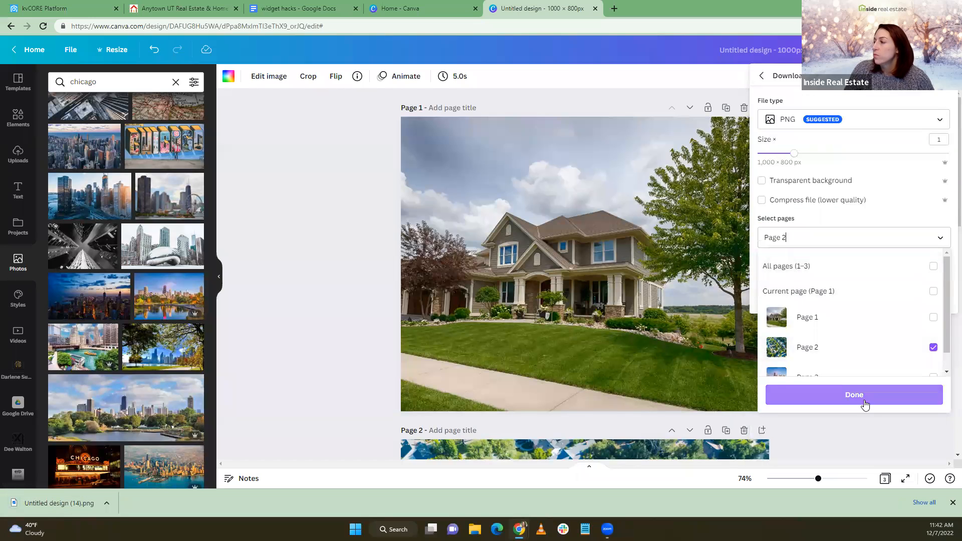
click(863, 399)
click(831, 301)
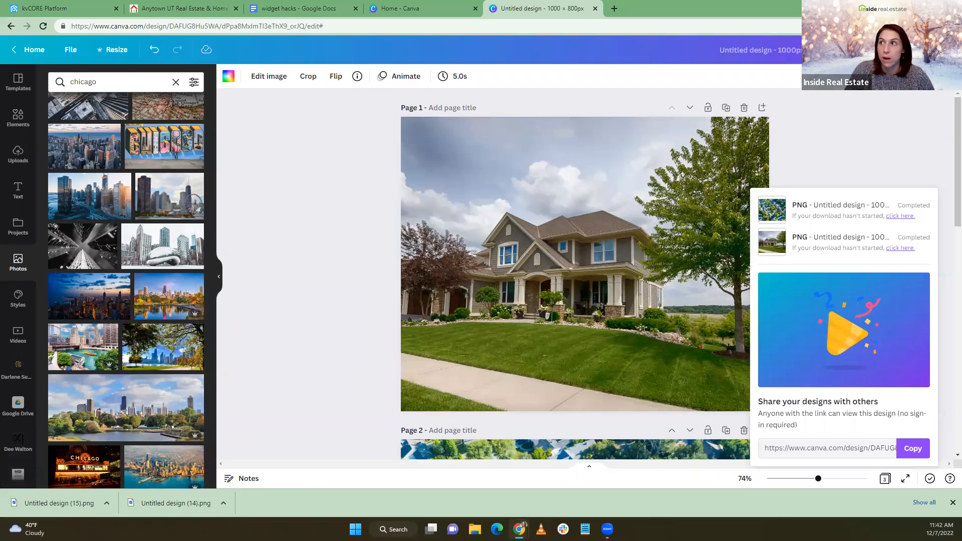
click(70, 5)
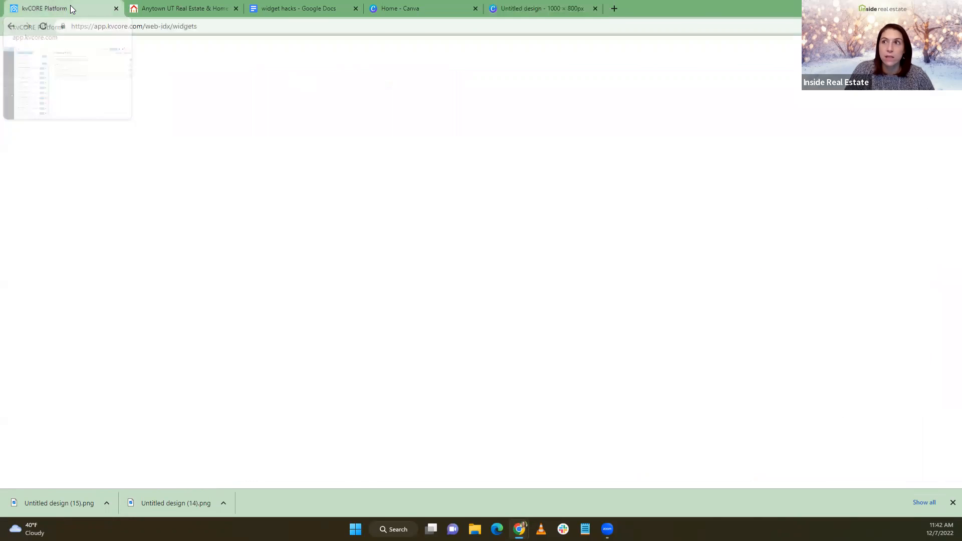
Add a new blog post via Quick Actions > Blog Posts and bring up its Insert/Edit Image dialog
scroll(471, 306, up, 1)
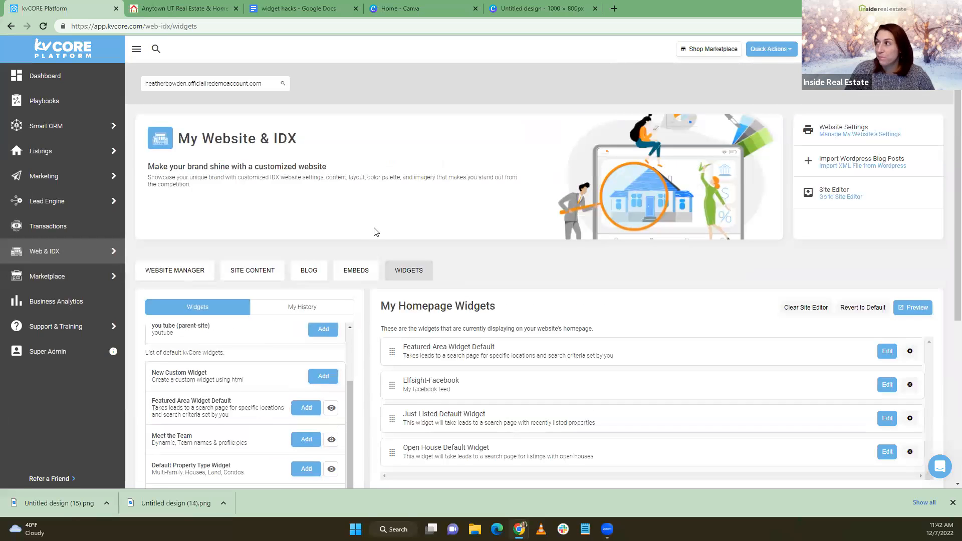
click(777, 49)
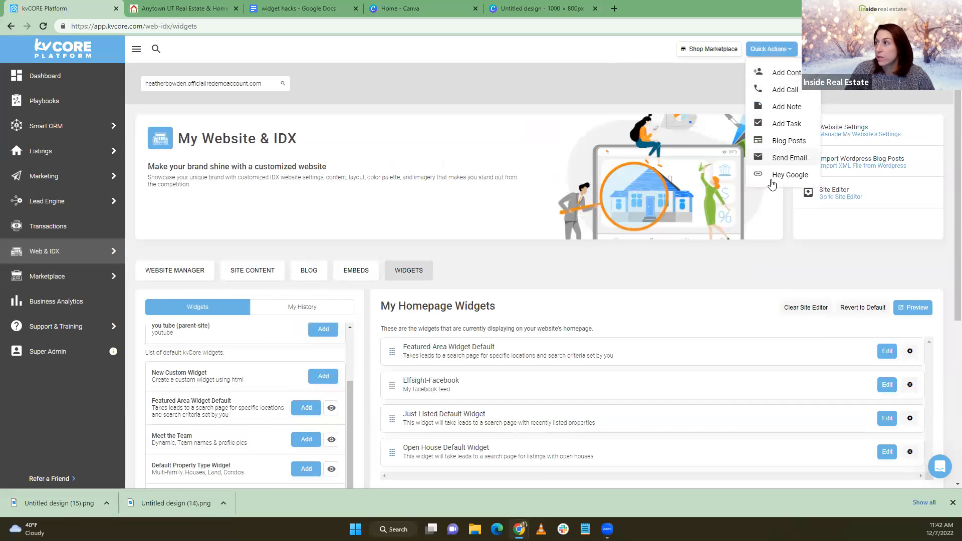
click(780, 142)
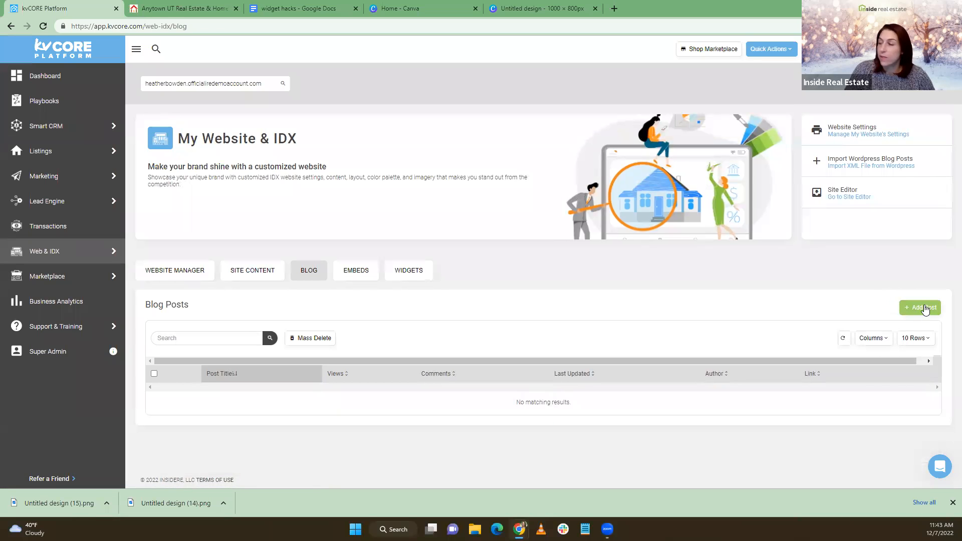
click(924, 307)
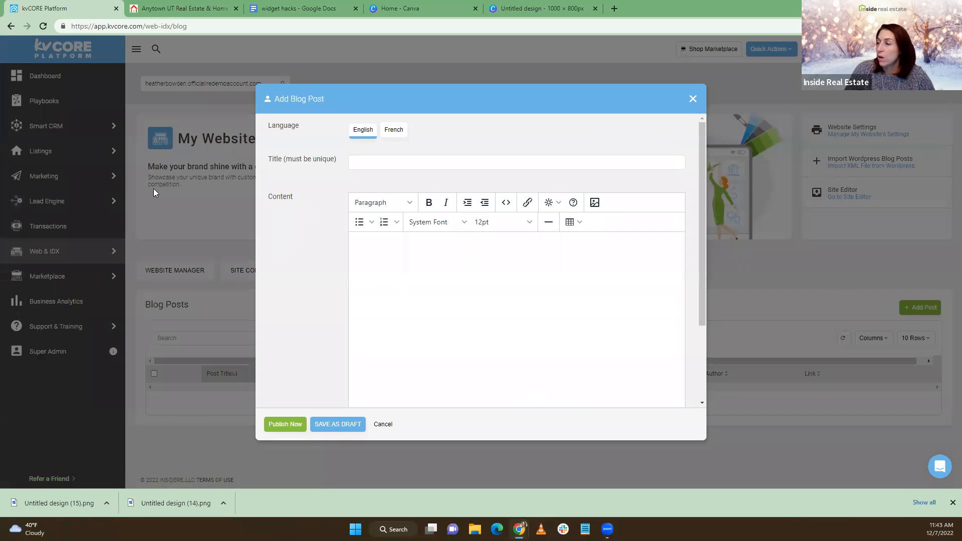
click(594, 202)
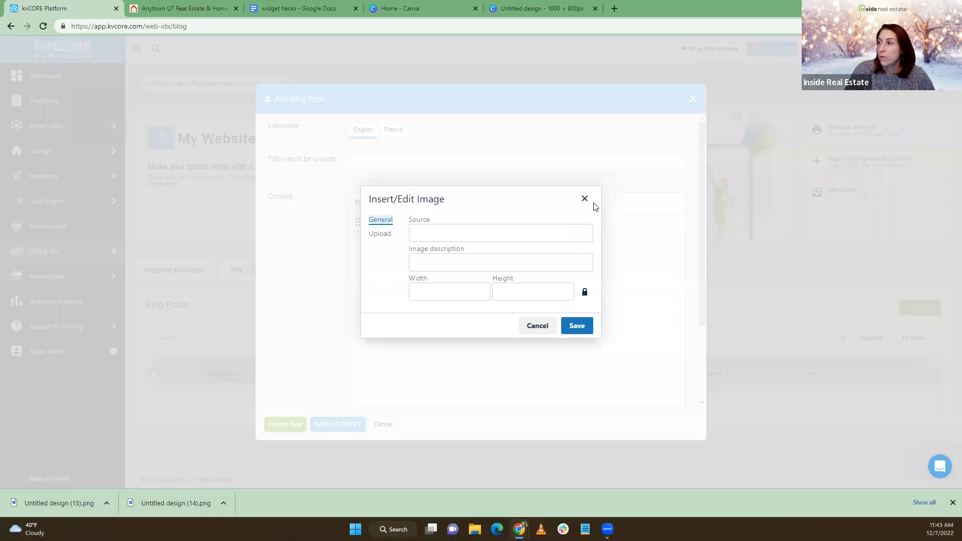
Upload Untitled design (14).png from Downloads and insert the house image into the post
click(379, 236)
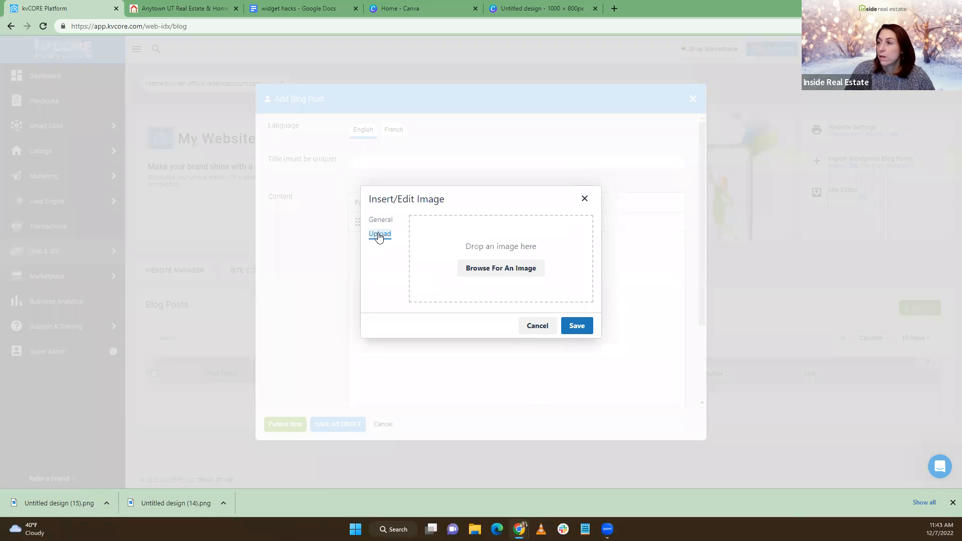
click(481, 269)
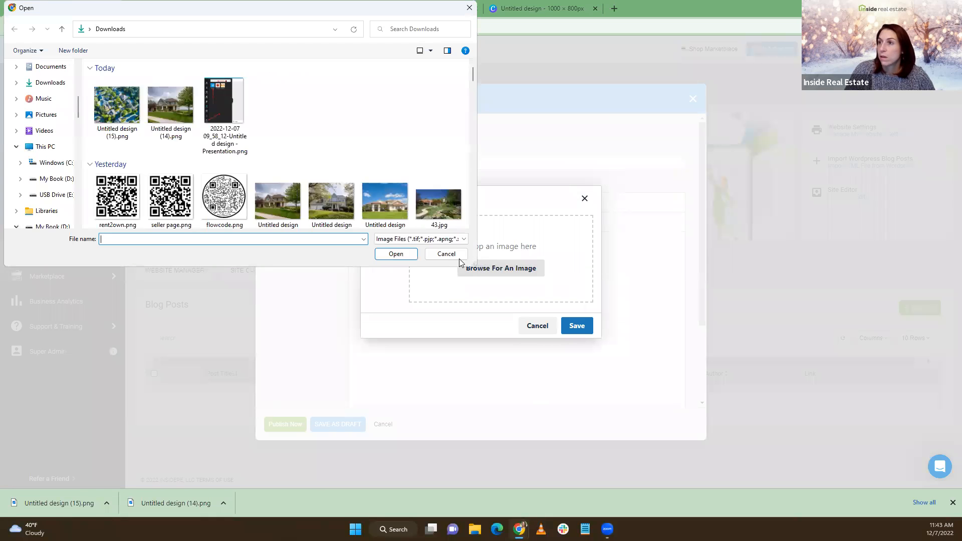
click(117, 106)
click(175, 113)
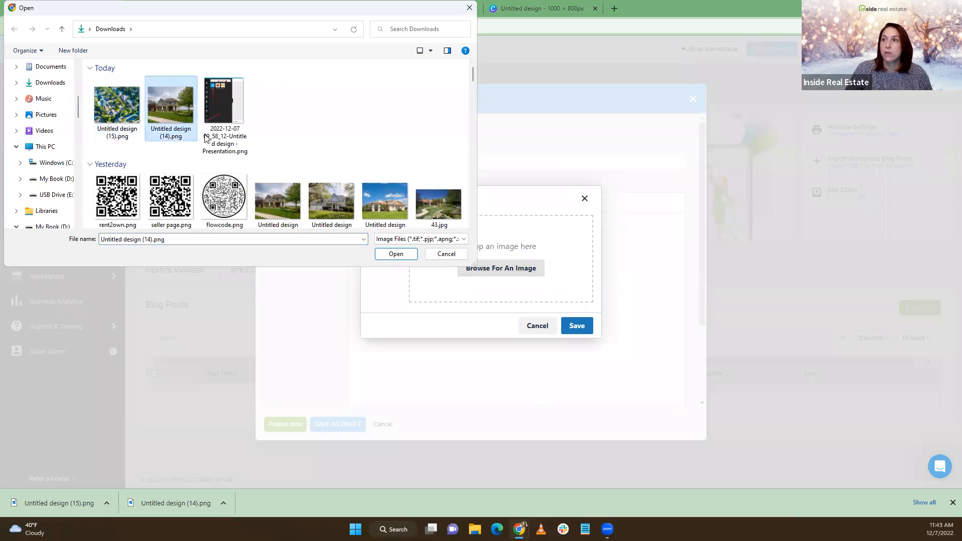
click(123, 121)
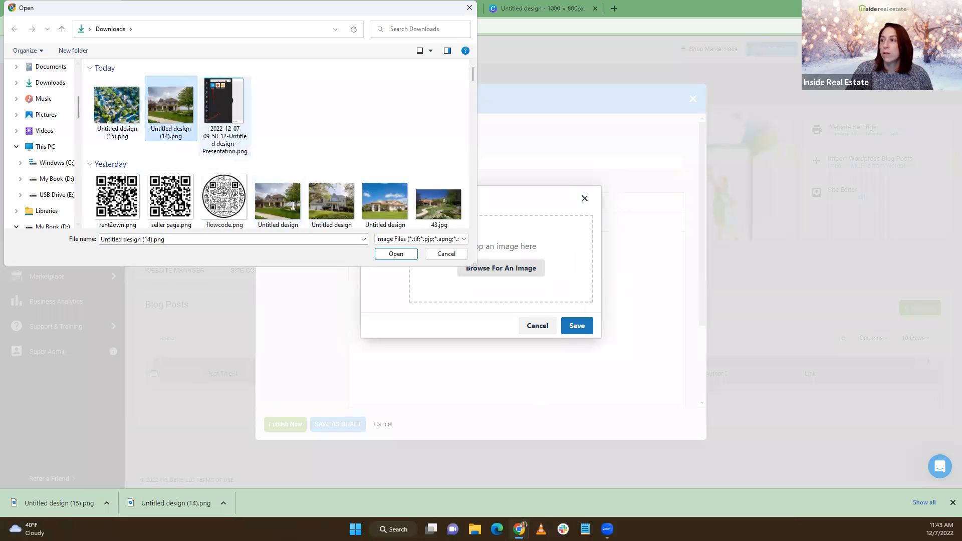
click(396, 254)
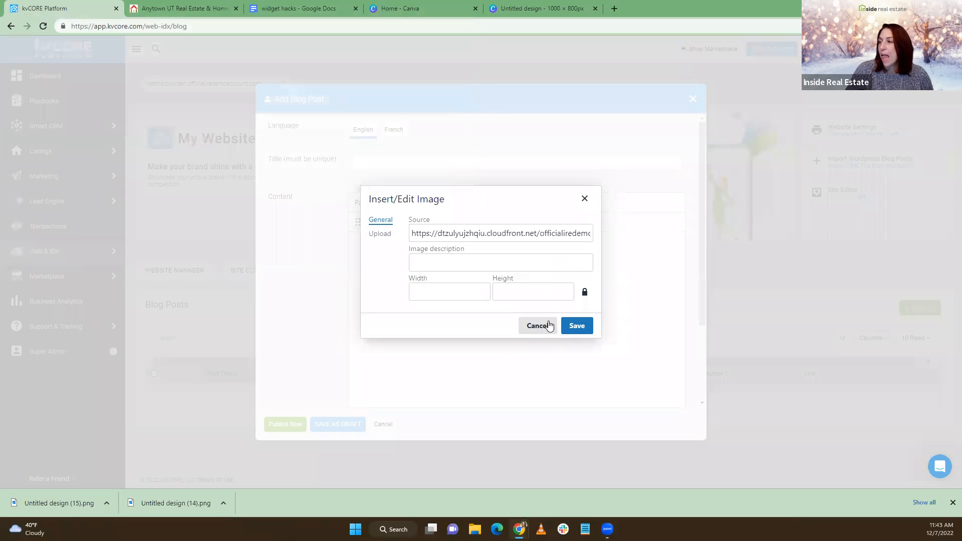
click(582, 327)
Show the post's HTML in the Source Code dialog
scroll(550, 309, down, 3)
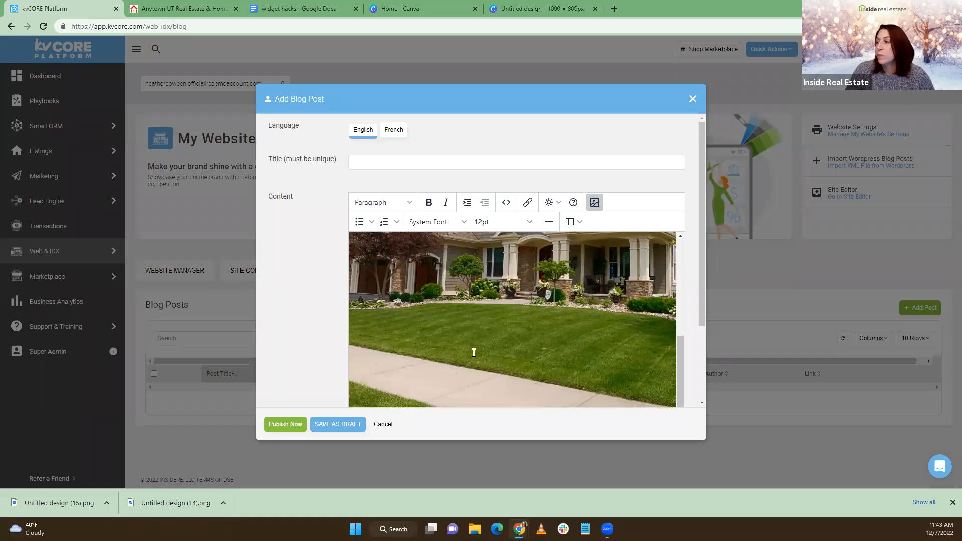
scroll(471, 346, up, 5)
scroll(475, 353, down, 3)
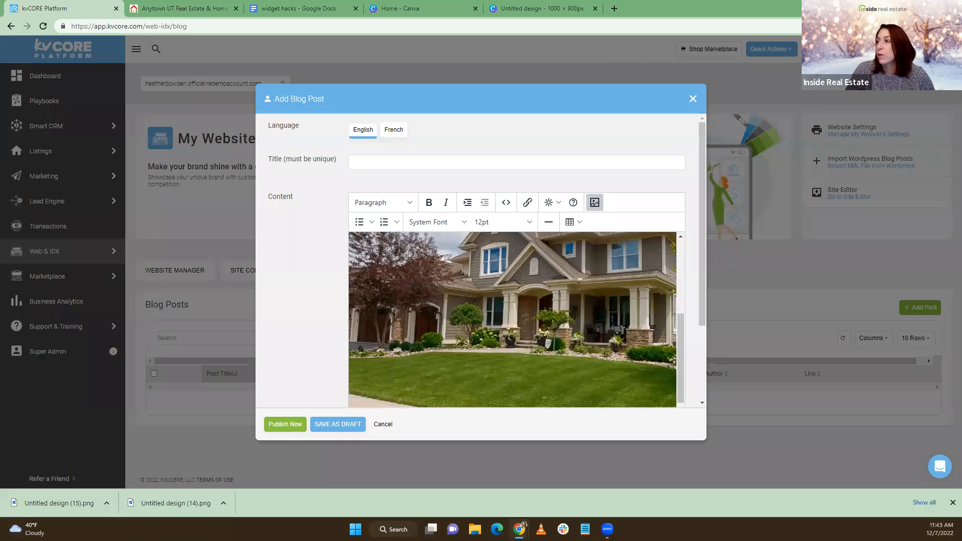
click(506, 203)
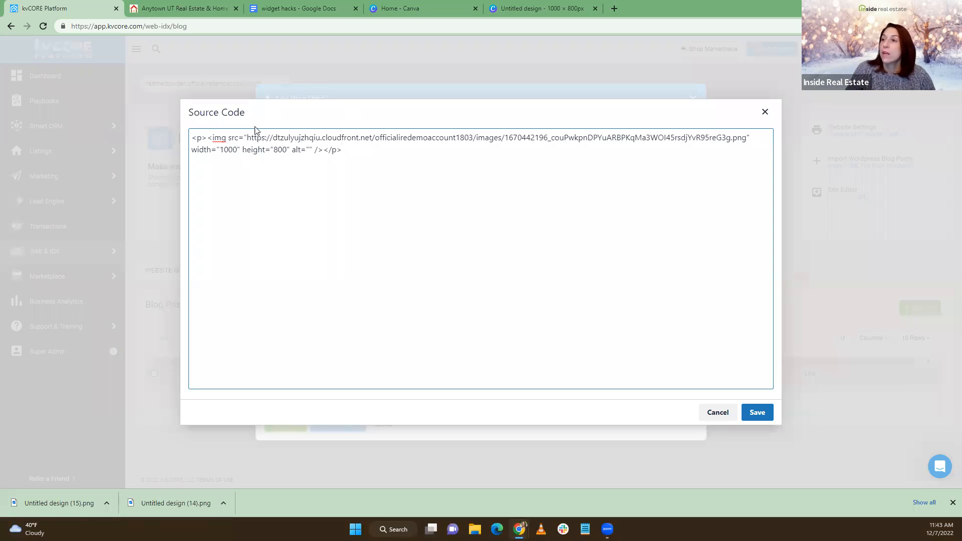
Copy the house image's hosted URL from the Source Code dialog into the clipboard
drag(271, 138, 743, 133)
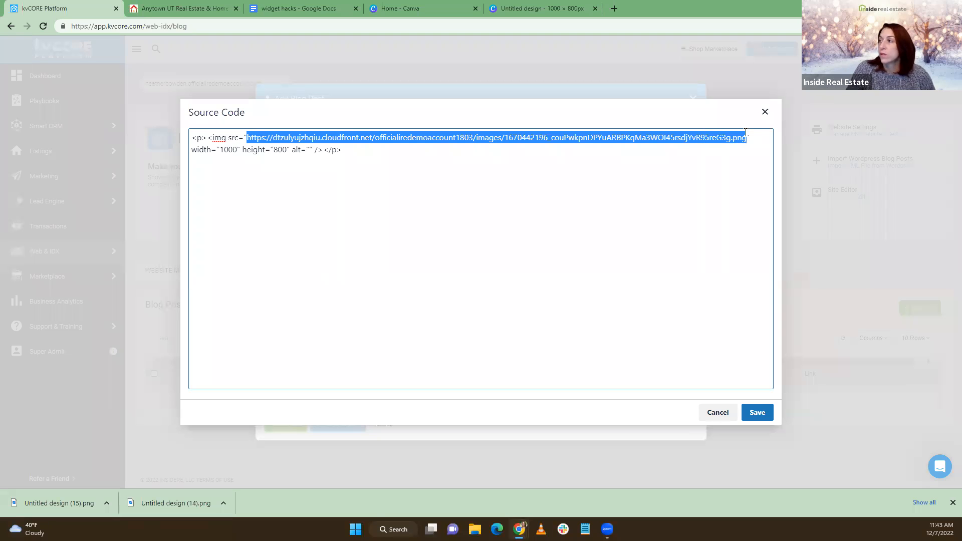
right_click(695, 134)
click(717, 177)
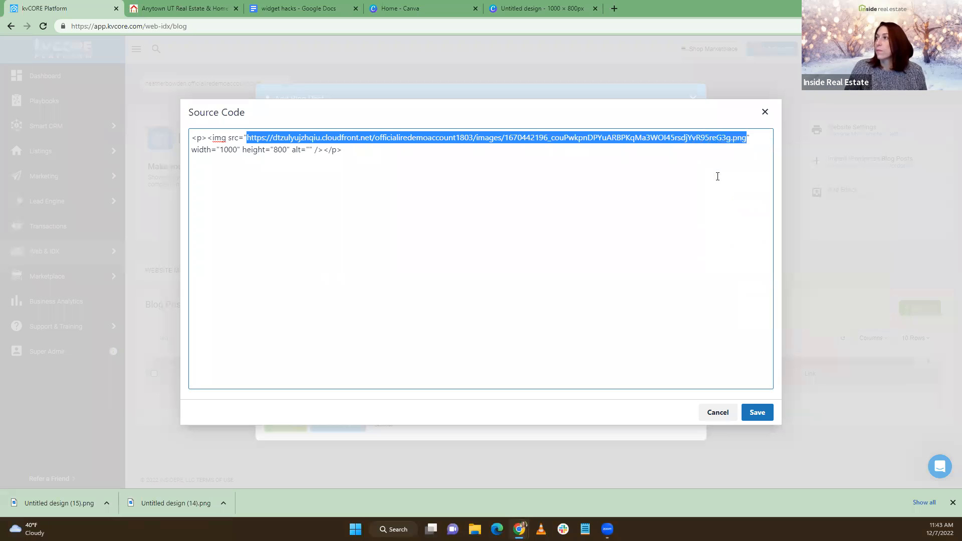
click(615, 8)
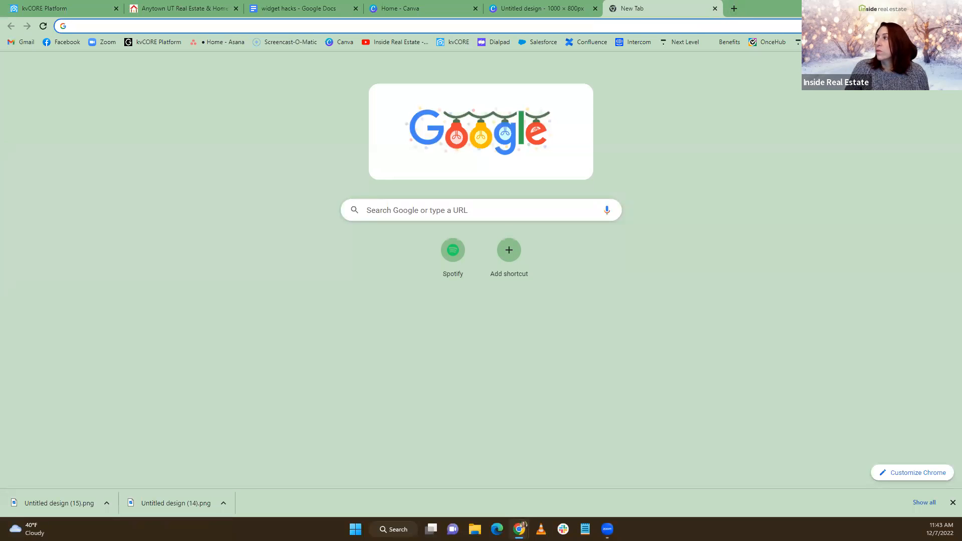
Create a blank Google Doc and paste the house image URL as its first line
click(920, 67)
click(830, 160)
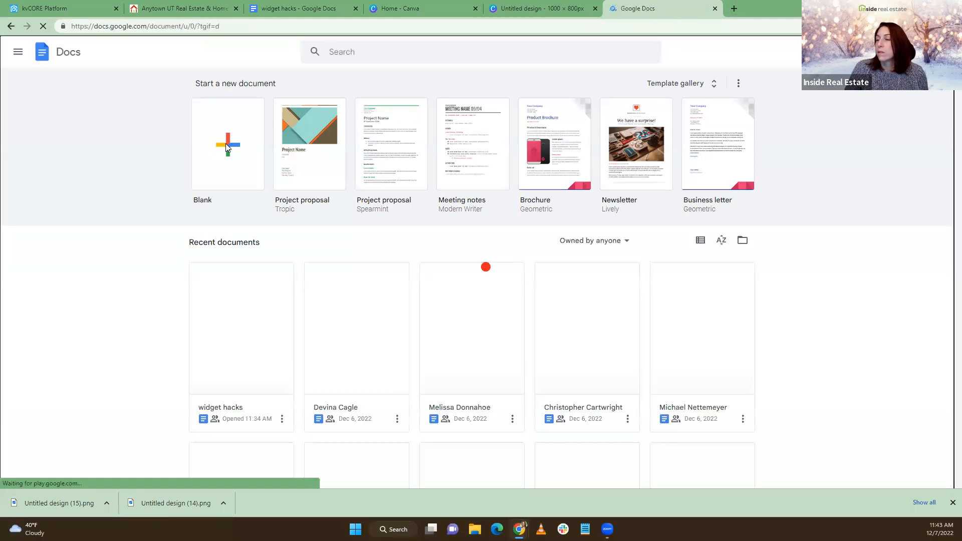
click(225, 144)
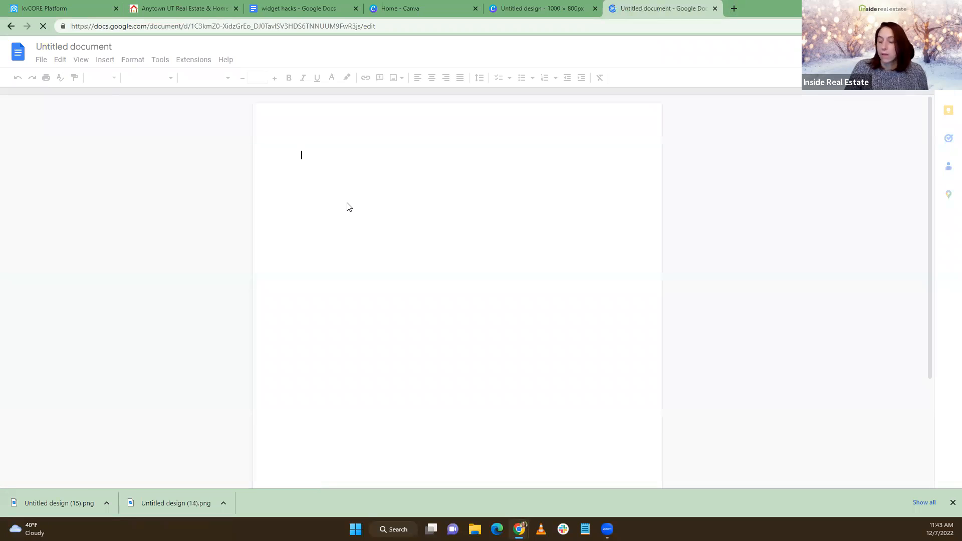
key(ctrl+v)
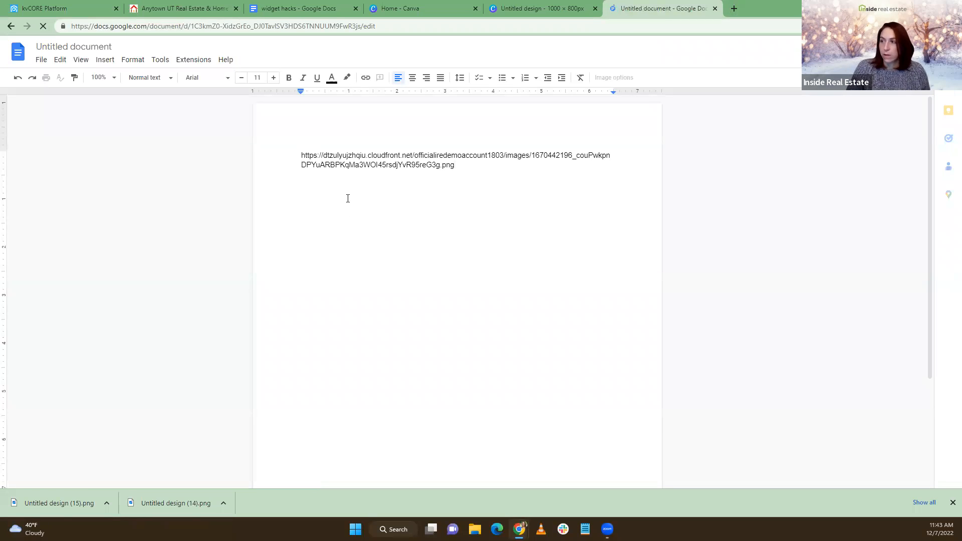
key(Return)
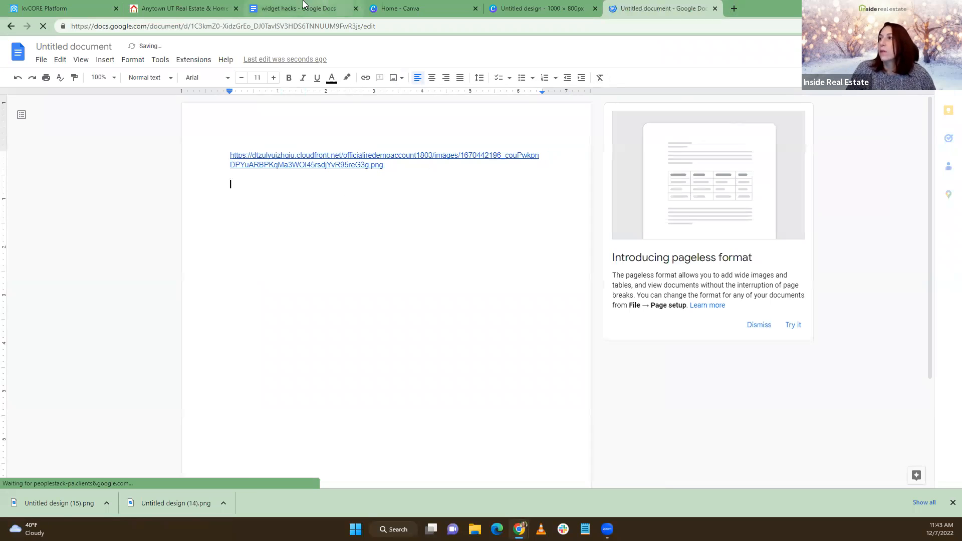
click(535, 8)
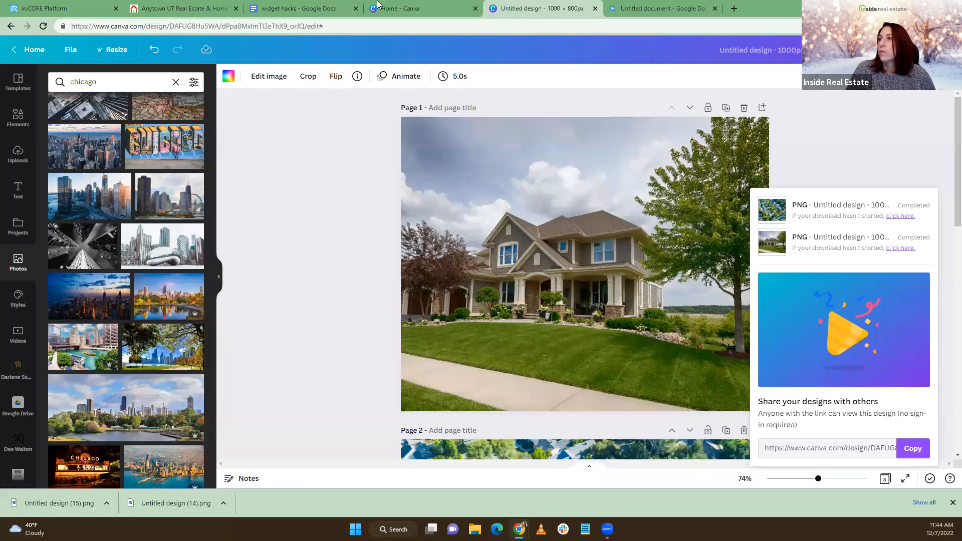
Cancel the Source Code dialog in the blog post and reopen Insert/Edit Image
click(98, 8)
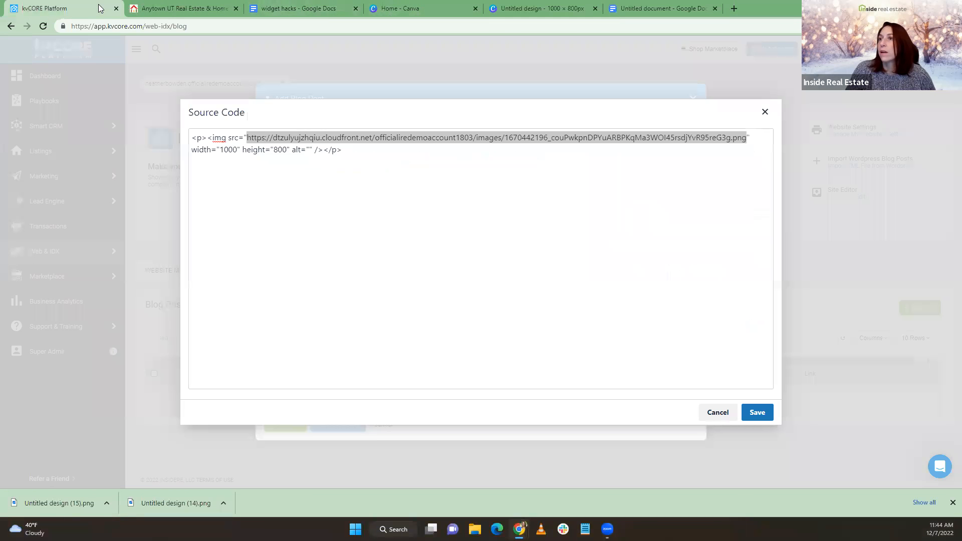
click(733, 415)
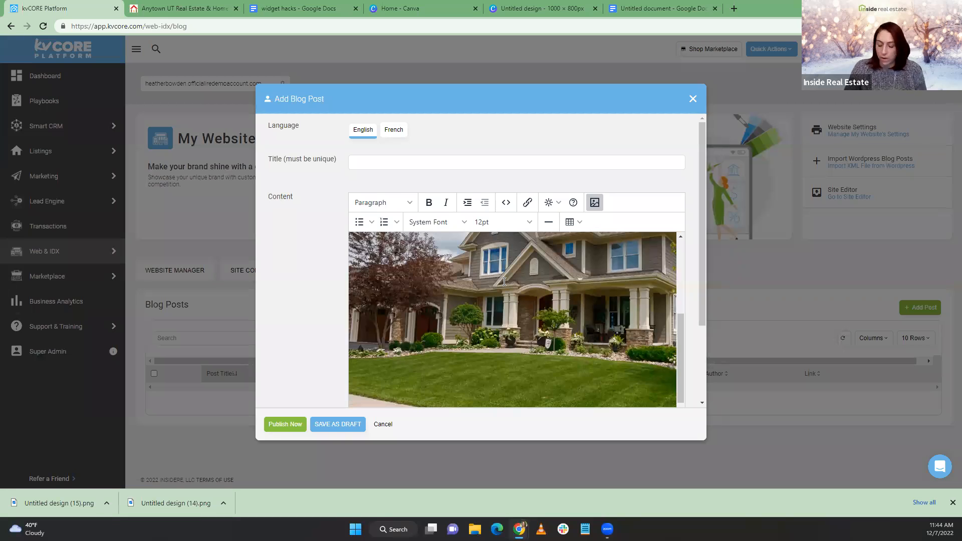
scroll(516, 280, down, 4)
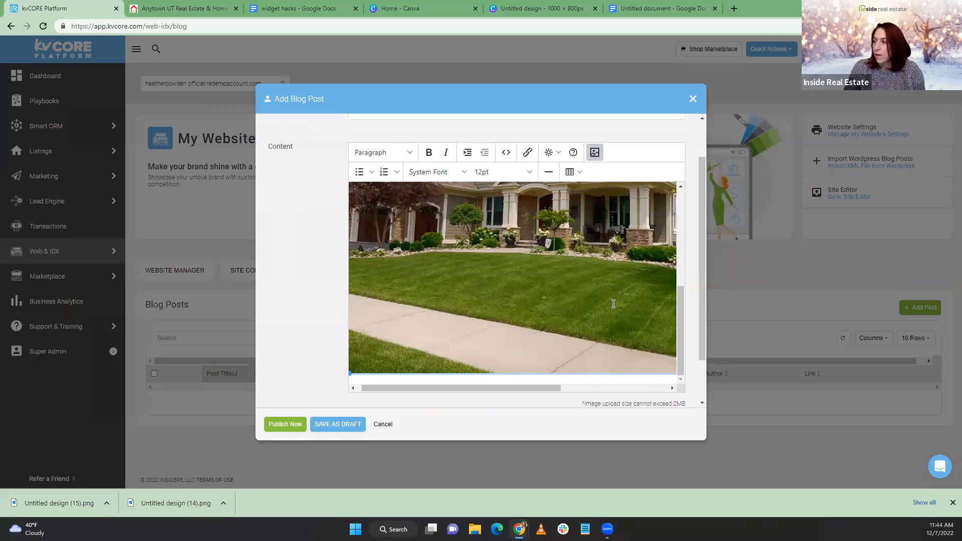
scroll(605, 335, right, 3)
scroll(605, 335, left, 3)
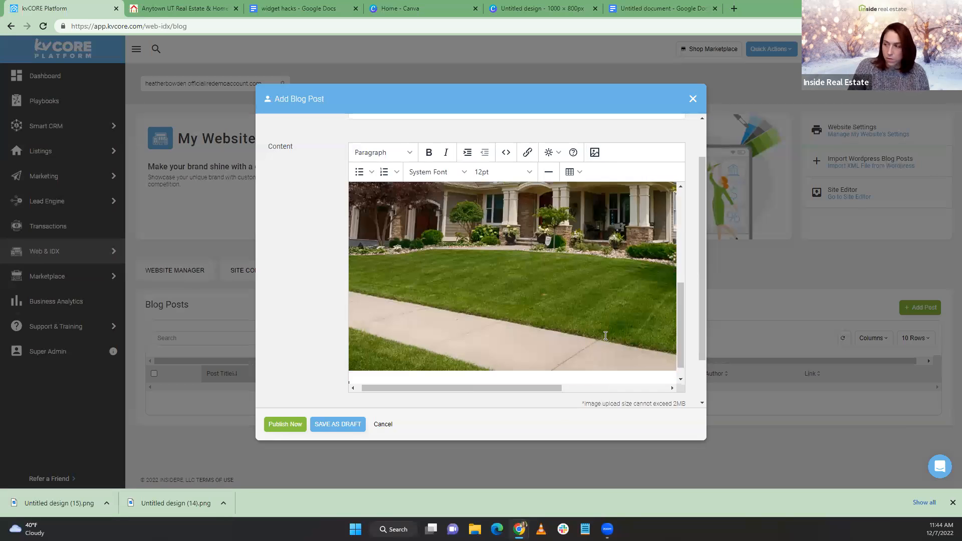
scroll(605, 335, down, 1)
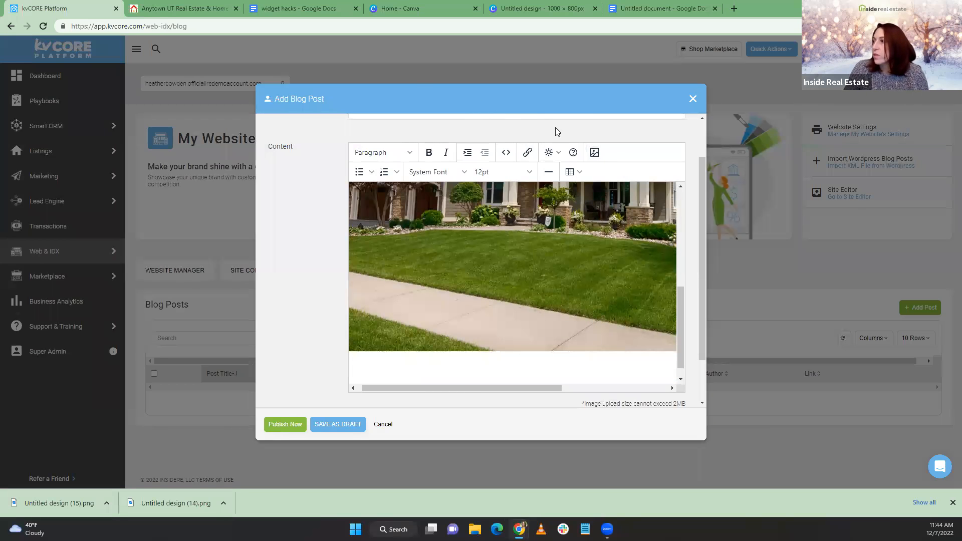
click(594, 152)
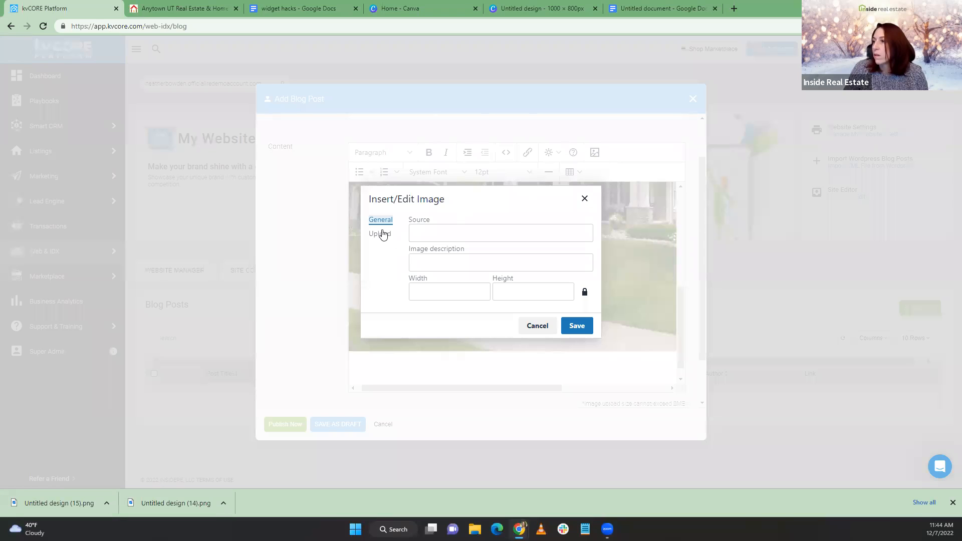
Upload Untitled design (15).png and insert the aerial neighbourhood image into the post
click(382, 234)
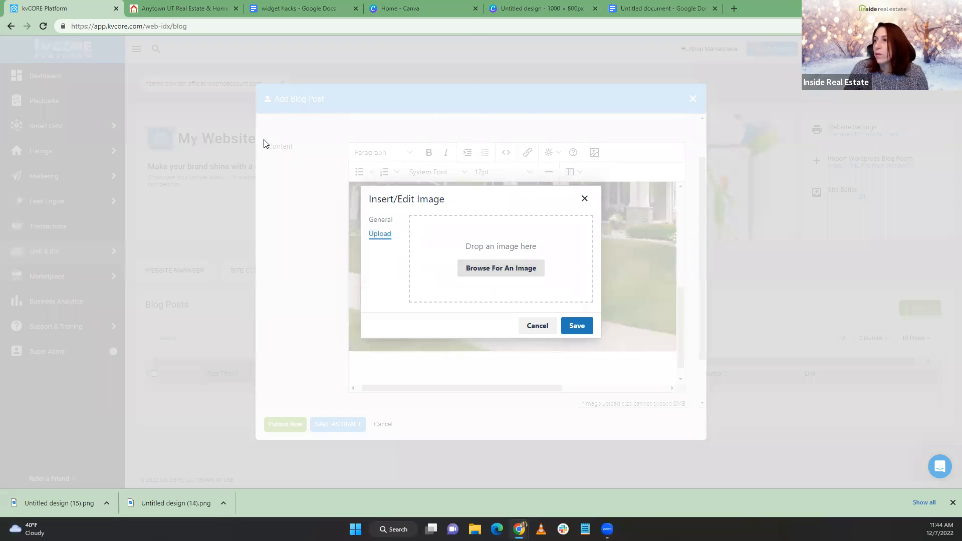
click(120, 114)
click(396, 254)
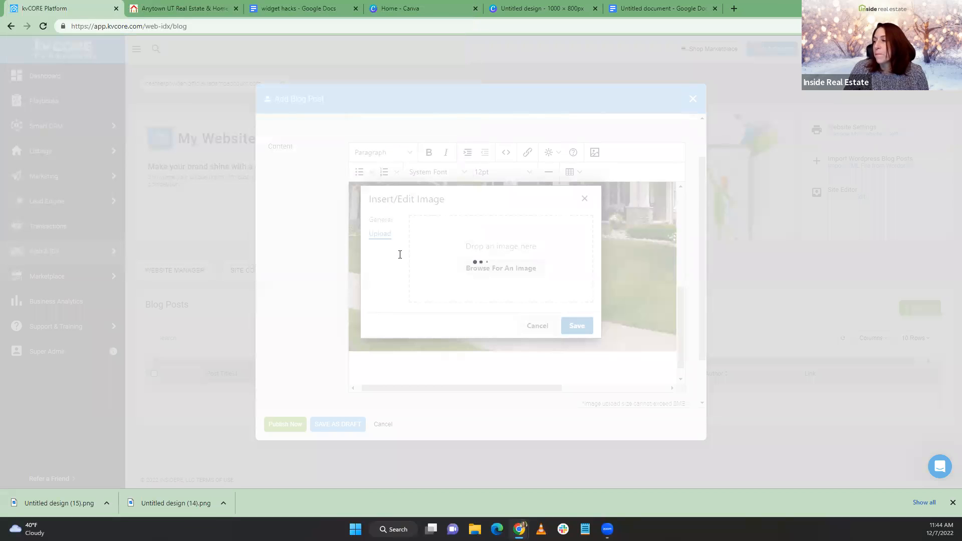
click(579, 327)
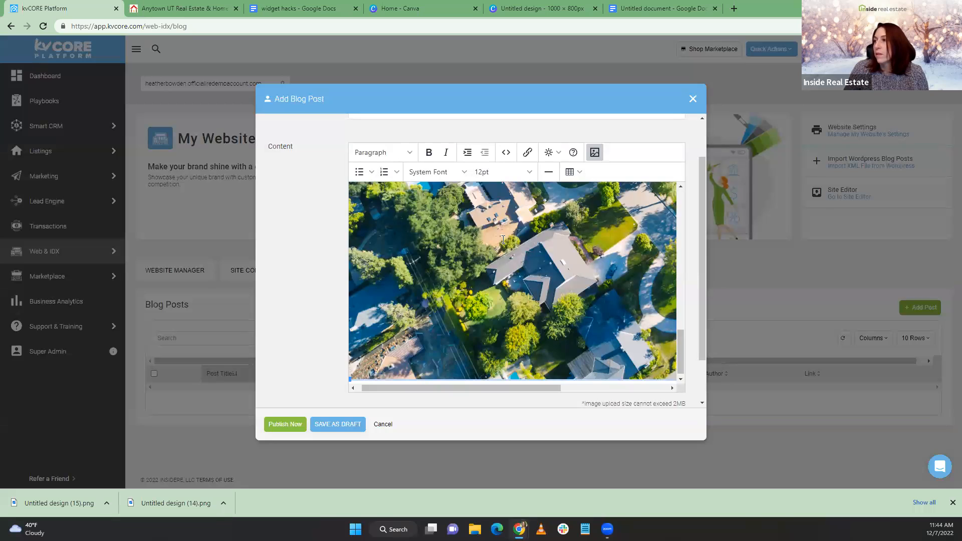
Copy the second image's hosted URL from the post's source code
click(506, 153)
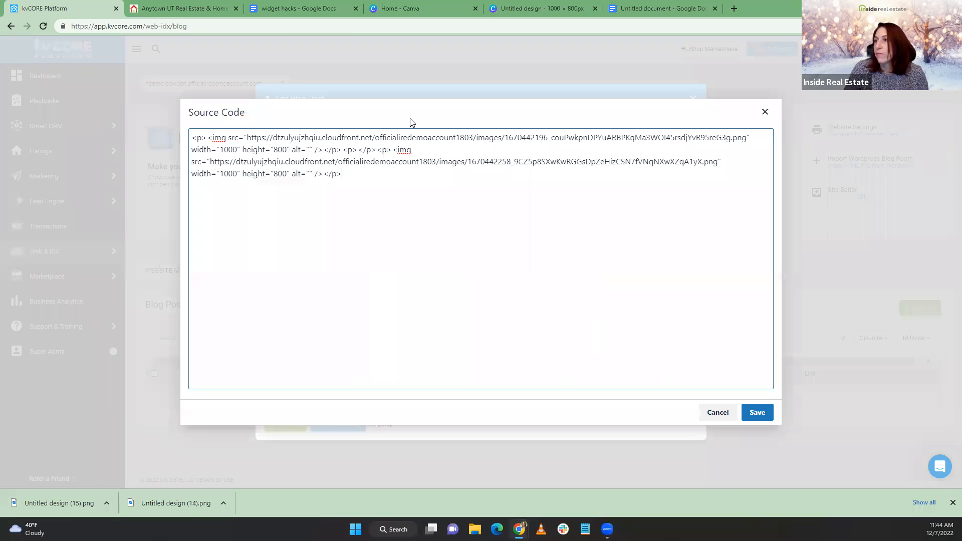
drag(210, 162, 717, 161)
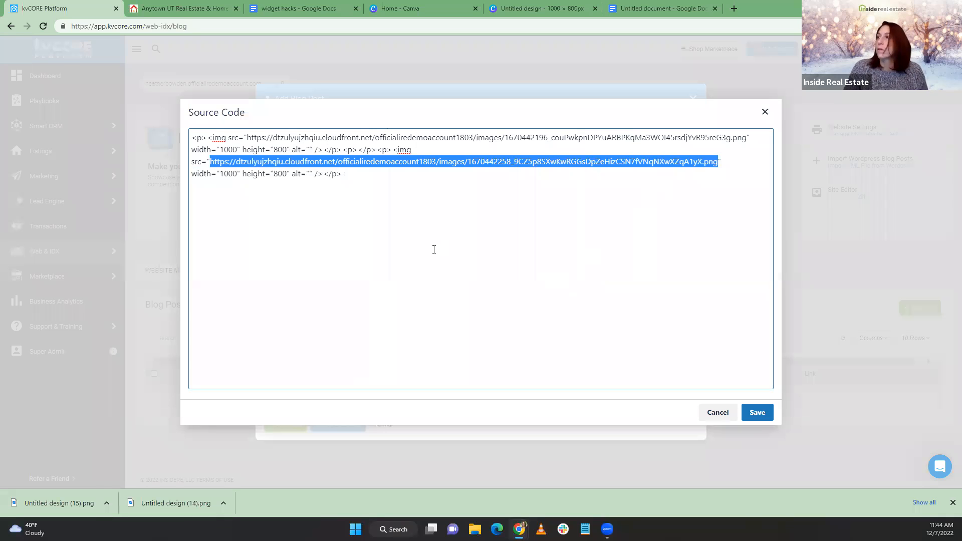
right_click(434, 169)
click(464, 203)
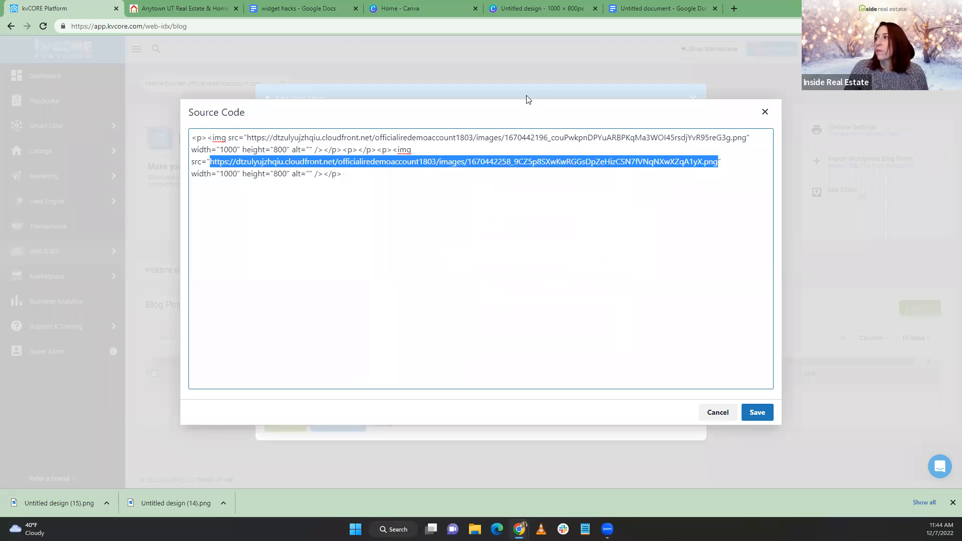
click(656, 8)
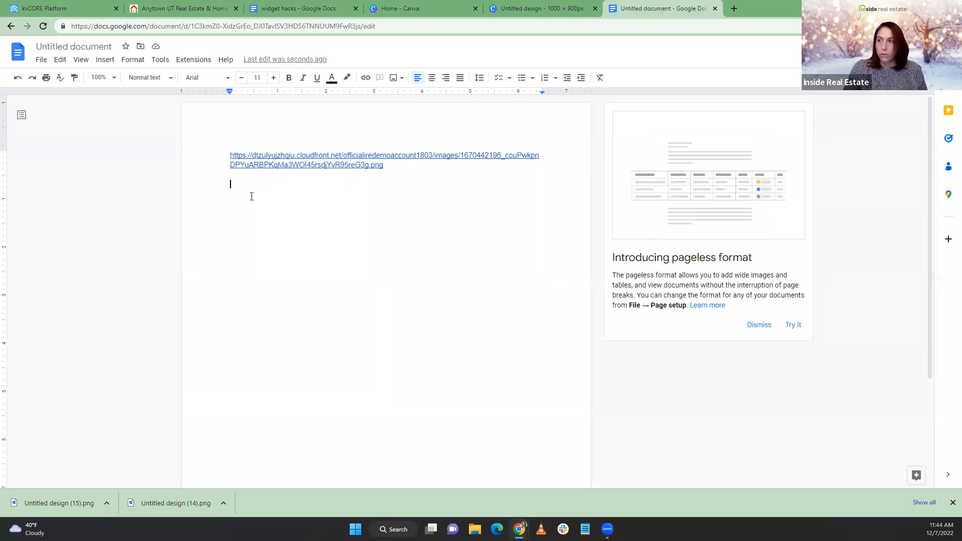
Paste the second image address and the copied Open House style code into the untitled document
key(ctrl+v)
key(Return)
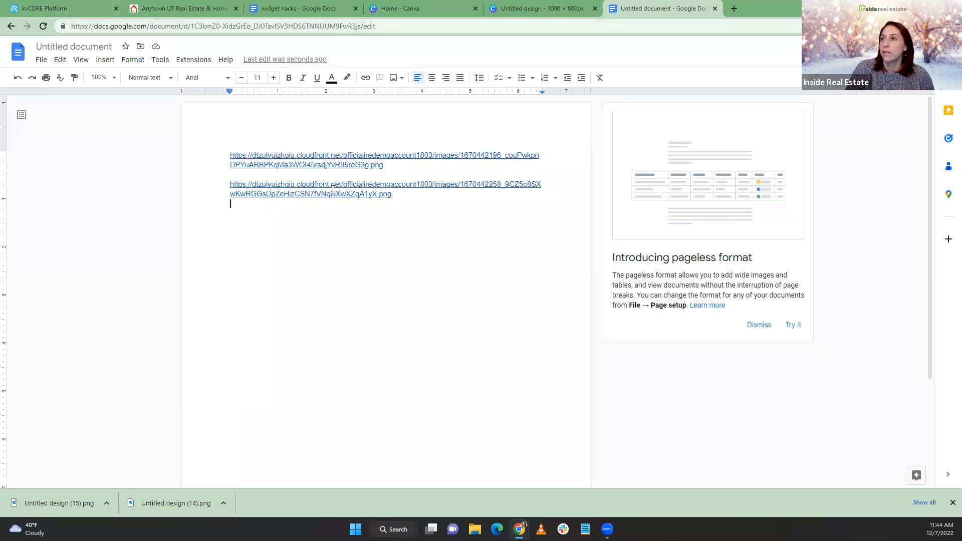
click(281, 9)
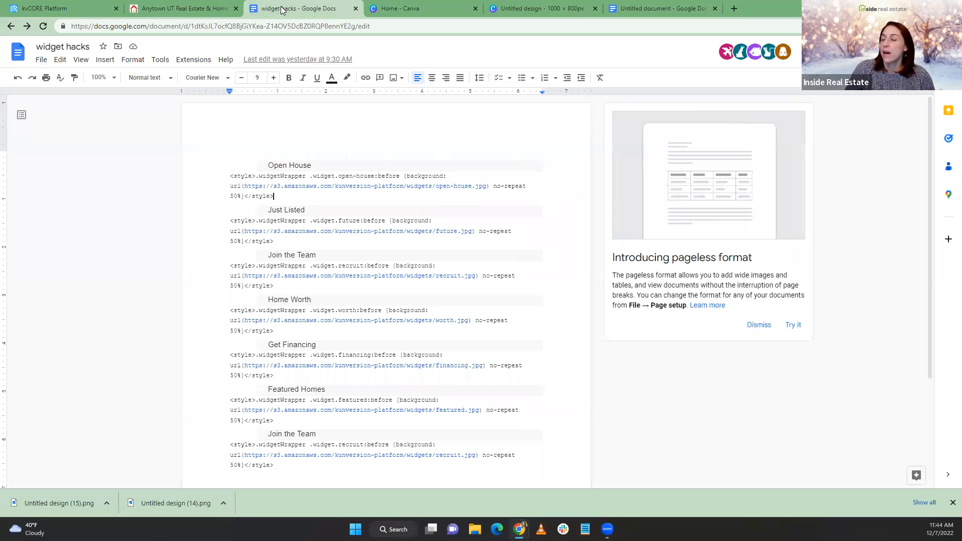
click(143, 8)
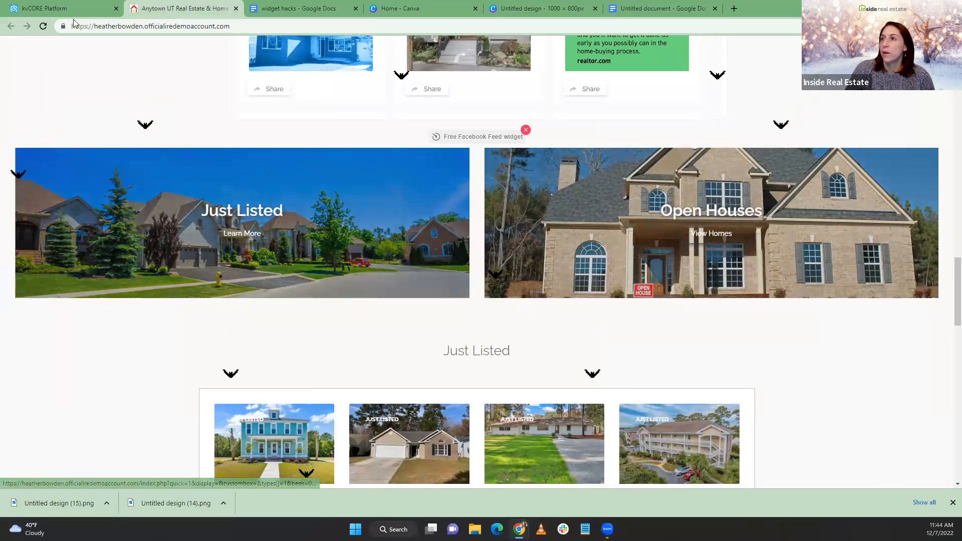
click(289, 7)
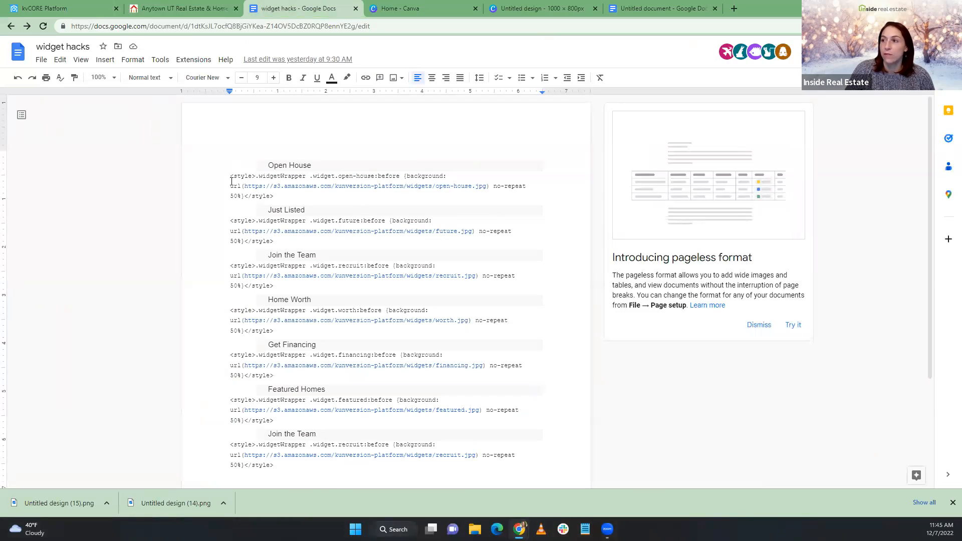
drag(231, 178, 282, 195)
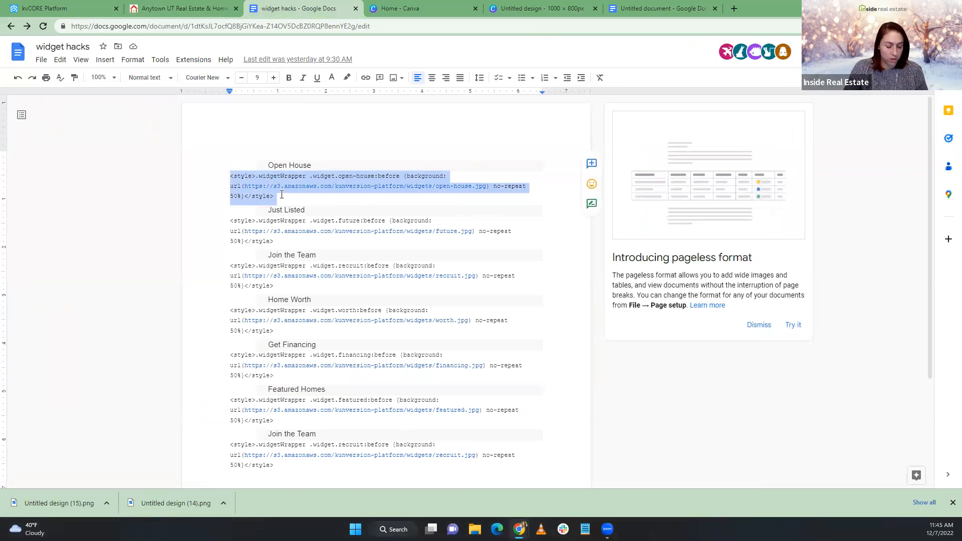
click(657, 8)
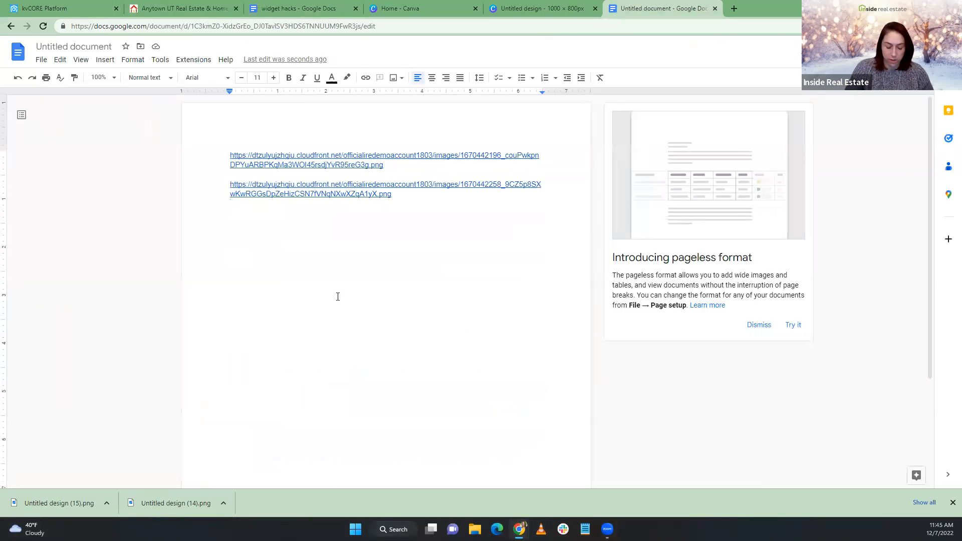
key(ctrl+v)
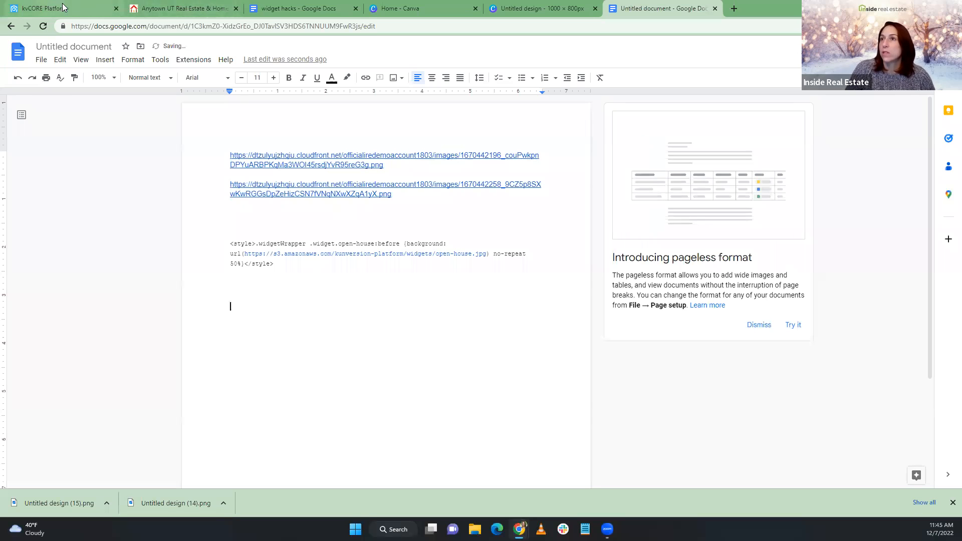
Copy the Just Listed style code from the widget hacks doc and paste it below the Open House code
click(279, 7)
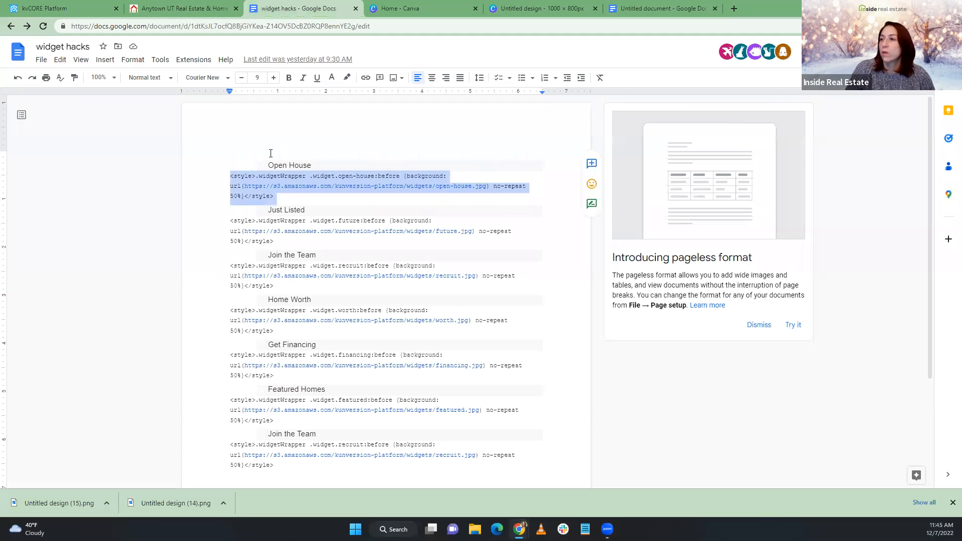
drag(230, 220, 274, 239)
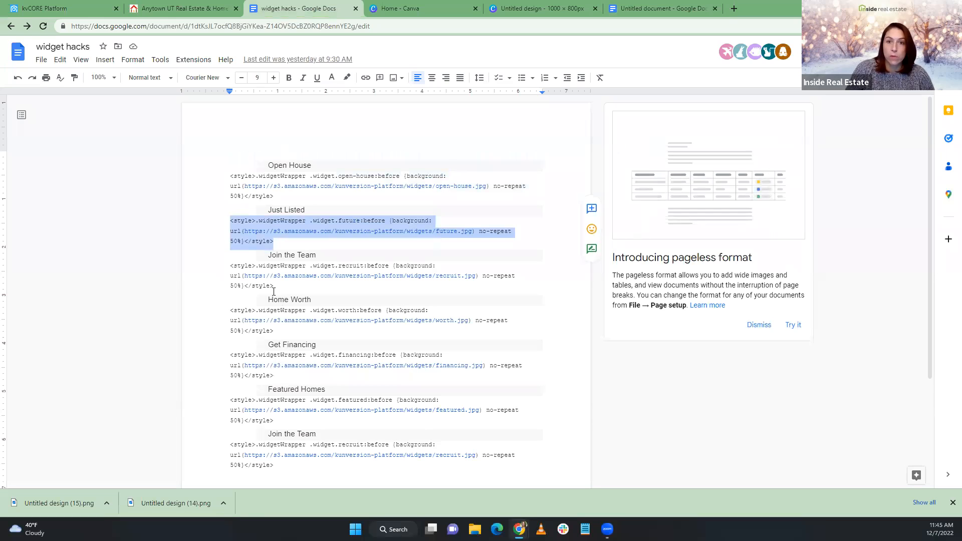
click(655, 8)
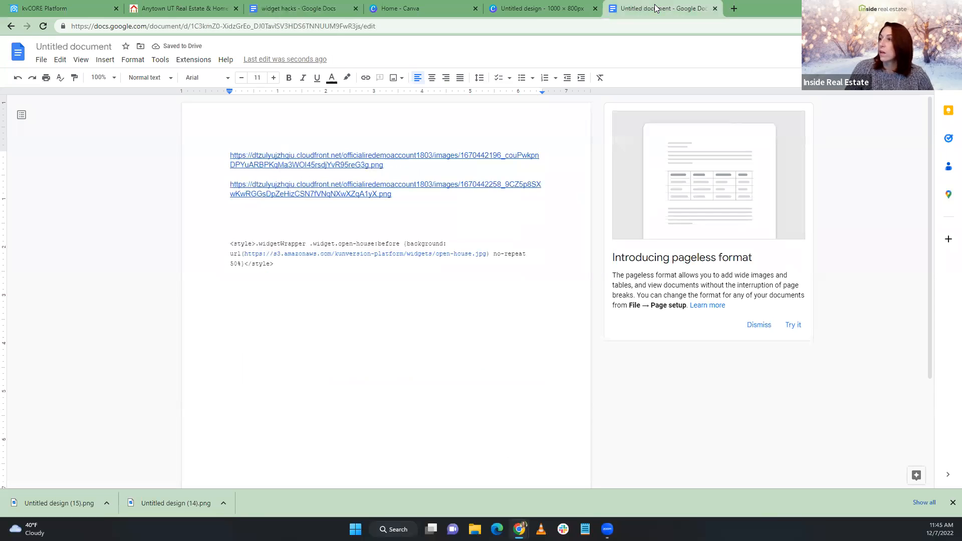
click(369, 309)
key(ctrl+v)
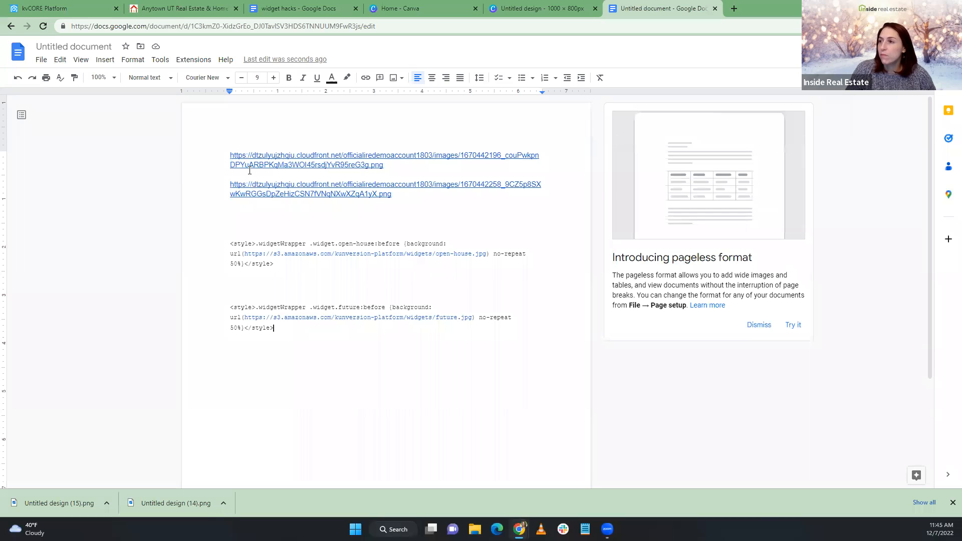
Replace the image URL in the open-house style block with the first cloudfront link
click(231, 155)
drag(230, 156, 382, 165)
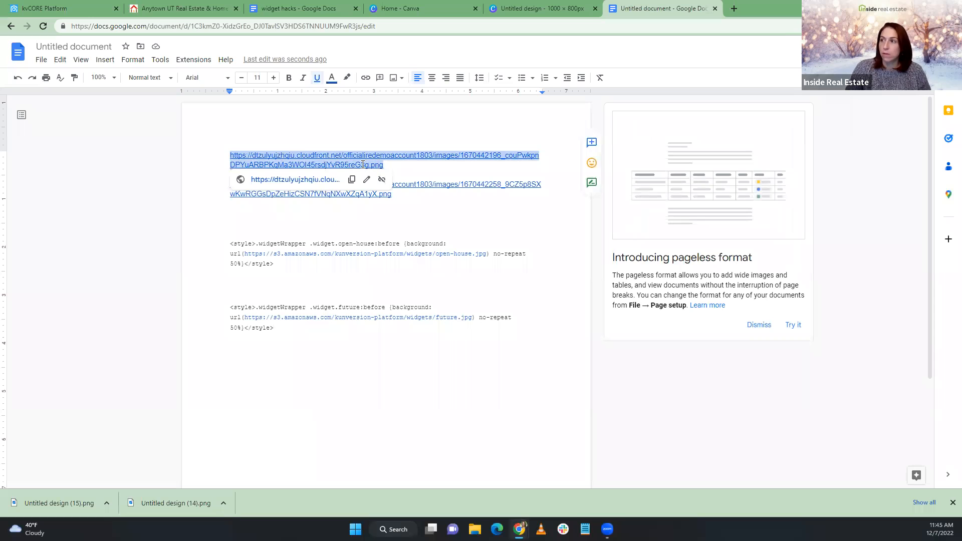
click(351, 180)
drag(245, 254, 486, 257)
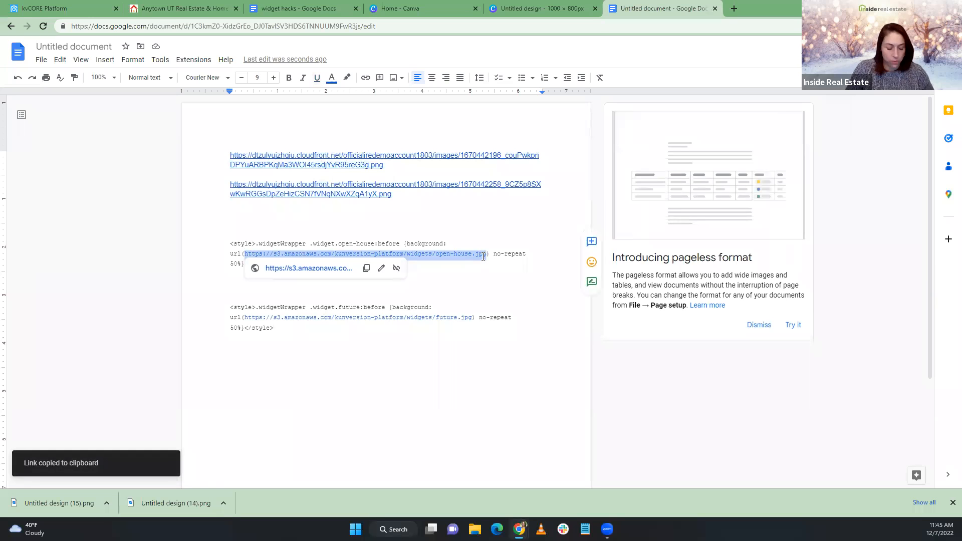
key(ctrl+v)
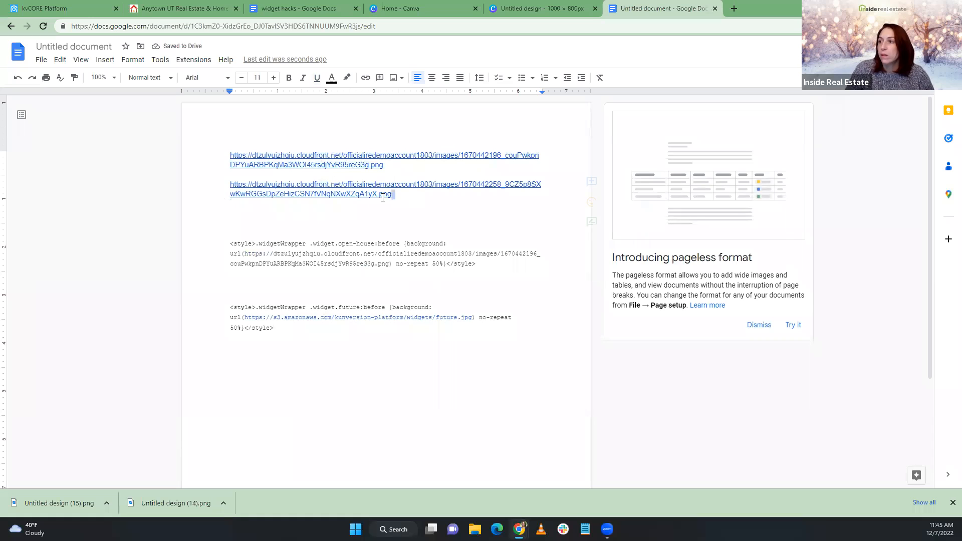
Replace the image URL in the future style block with the second cloudfront link
drag(394, 195, 230, 184)
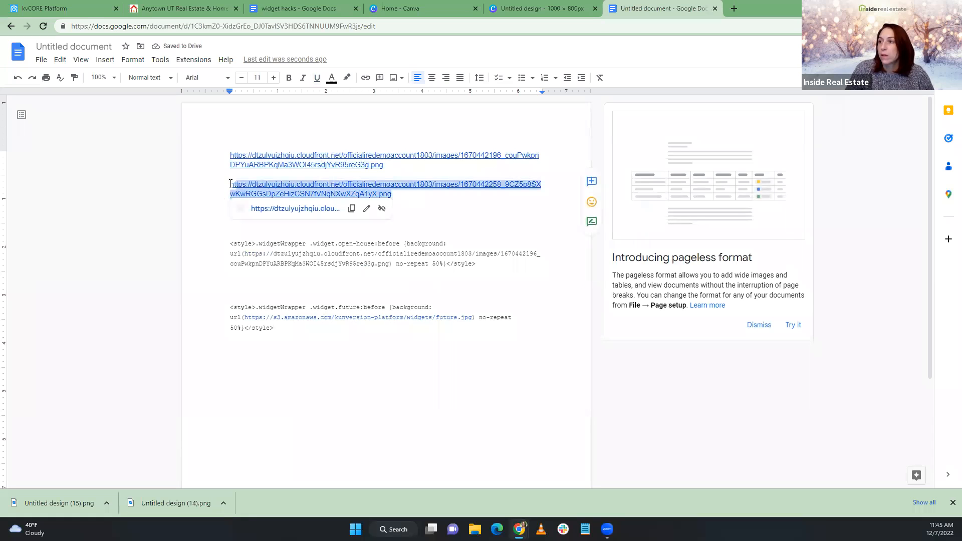
click(352, 209)
drag(244, 317, 471, 320)
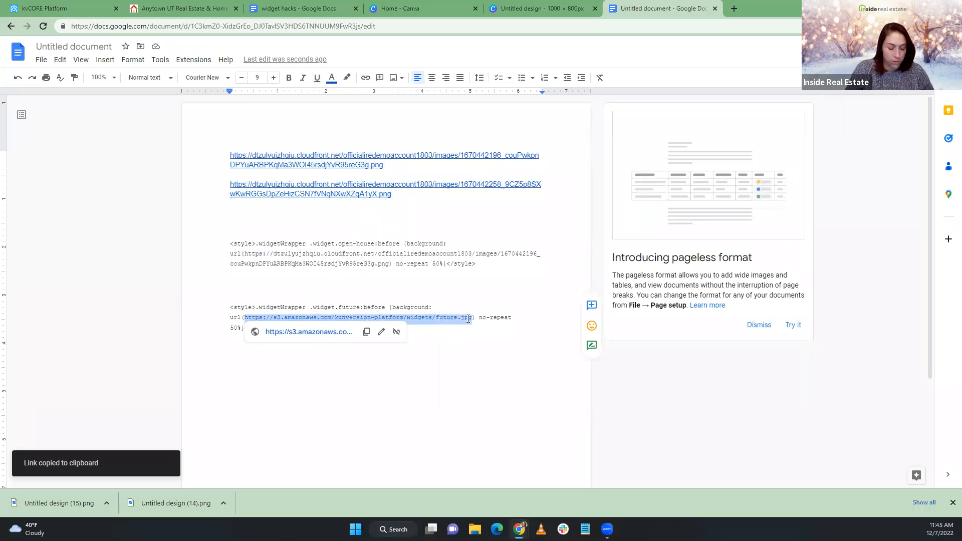
key(ctrl+v)
click(432, 328)
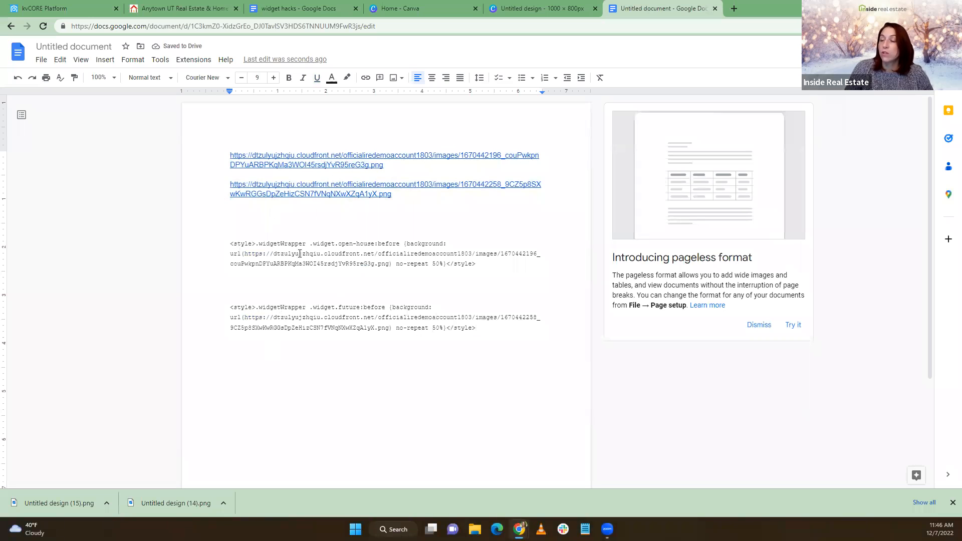
click(46, 7)
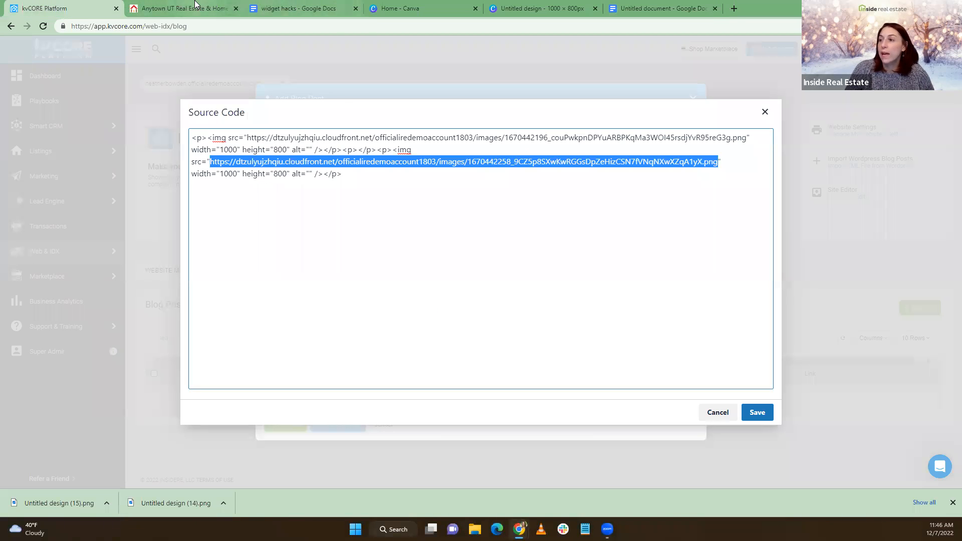
Check the live website, then save the Source Code dialog of the blog post
click(181, 8)
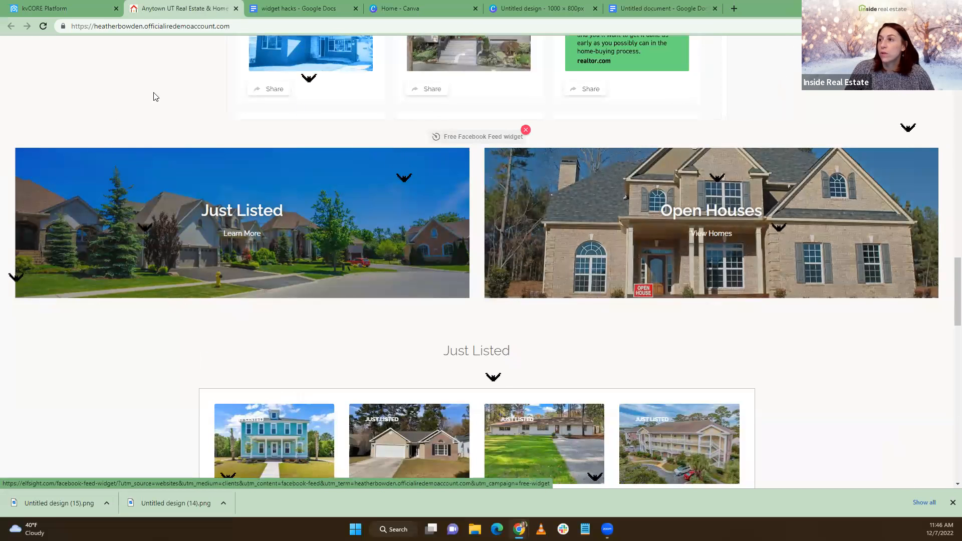
scroll(156, 110, up, 1)
scroll(157, 109, up, 8)
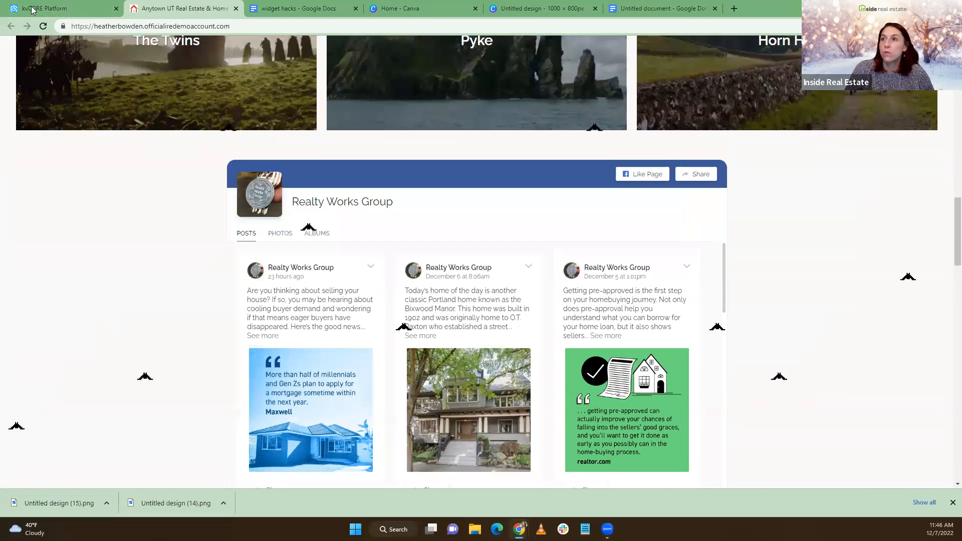
click(32, 10)
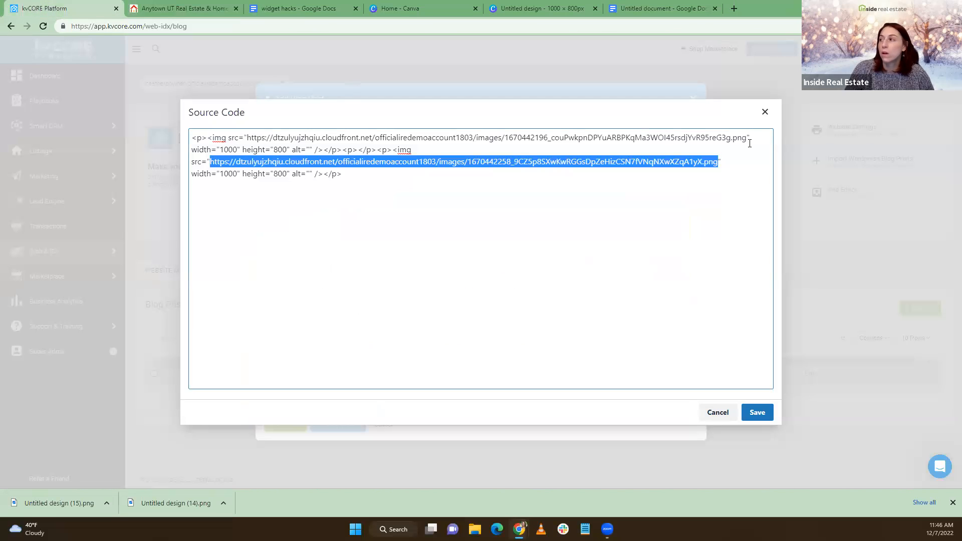
click(758, 413)
Close and discard the Add Blog Post draft, then go to Web & IDX > Website Manager
scroll(496, 311, down, 1)
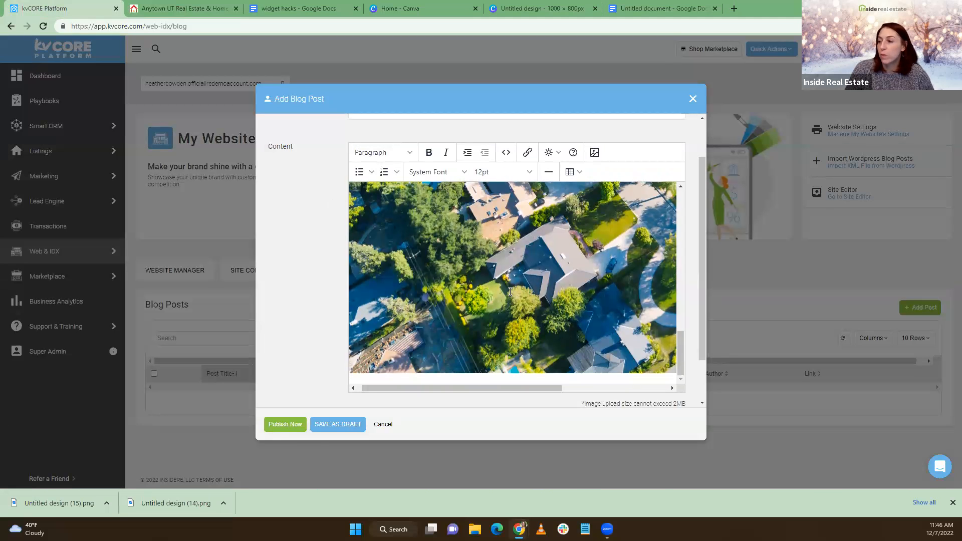
click(693, 98)
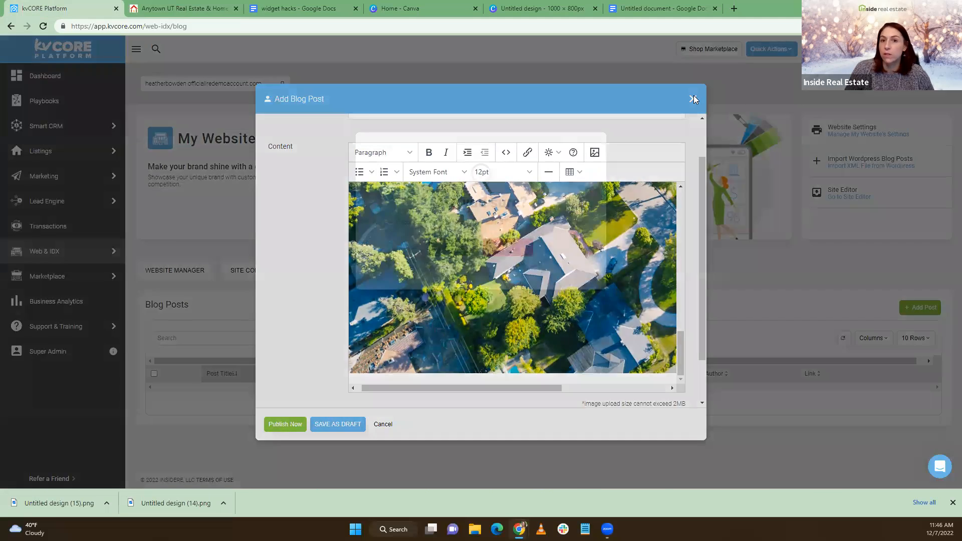
click(458, 255)
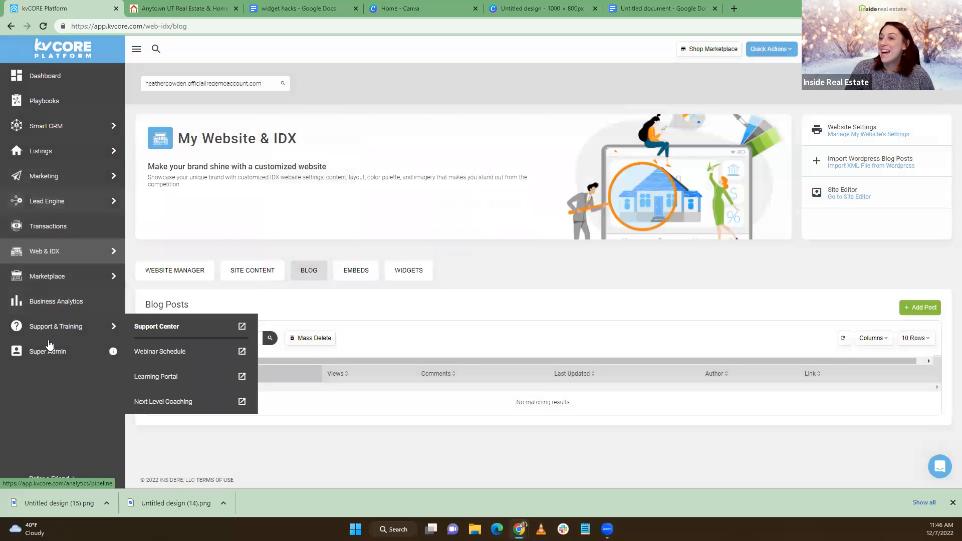
mouse_move(61, 173)
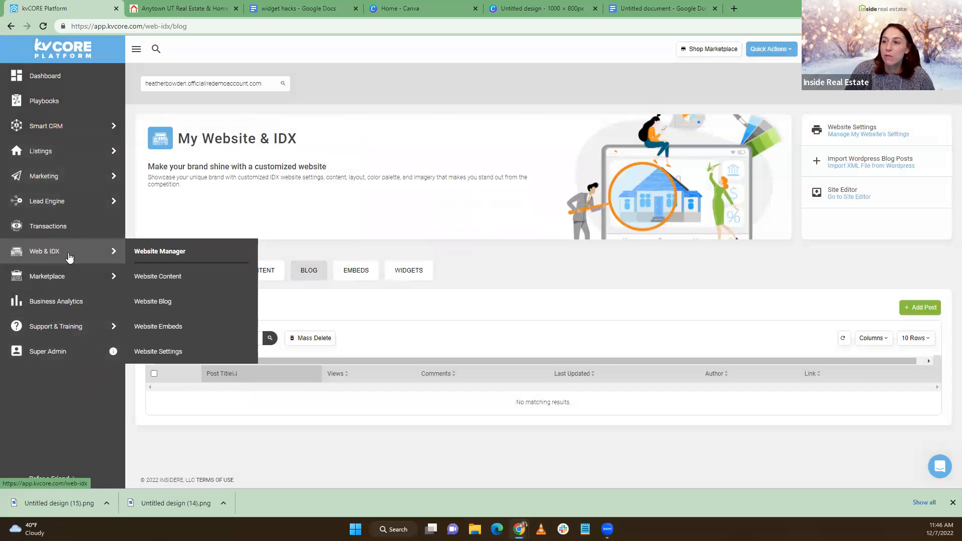
click(160, 258)
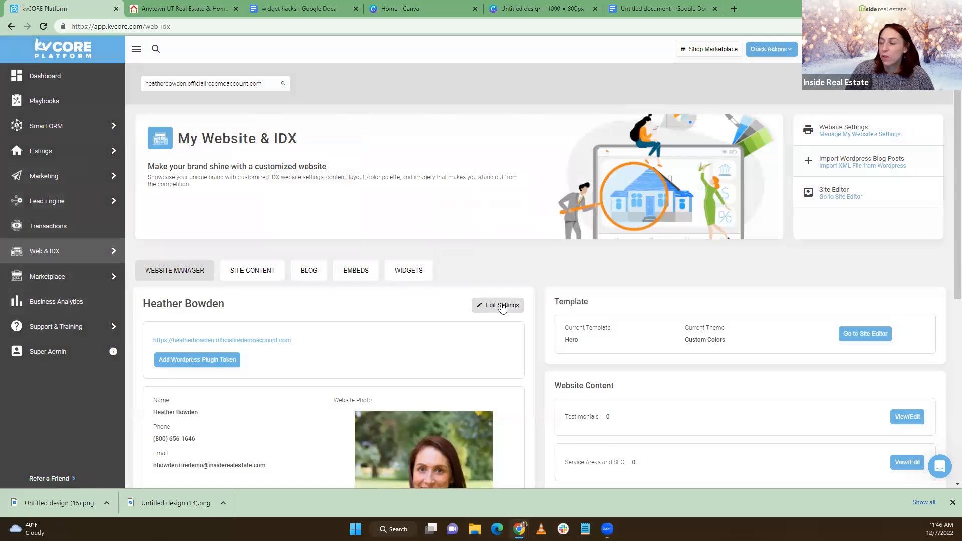
In the website settings, delete the Flying Bats script line from the Custom Header
click(493, 304)
scroll(460, 273, down, 10)
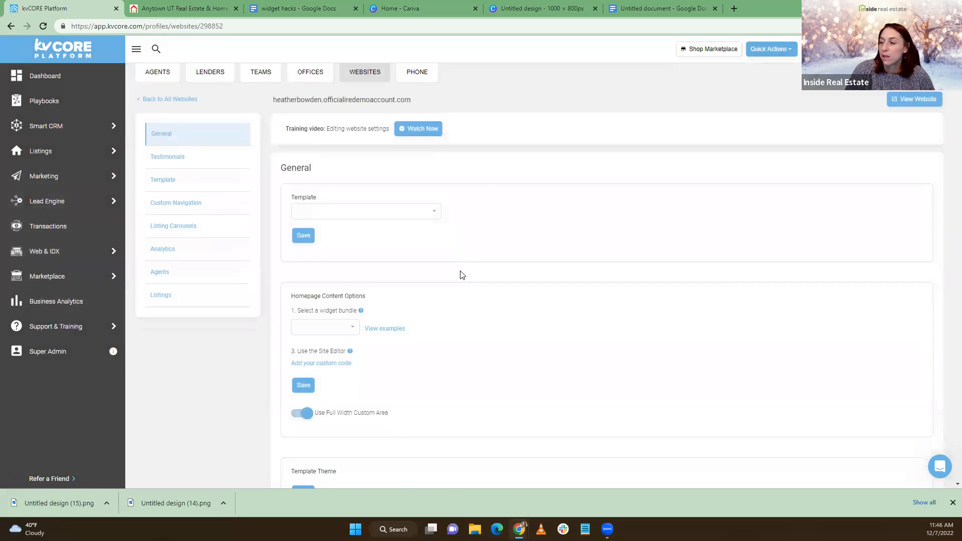
scroll(318, 292, down, 15)
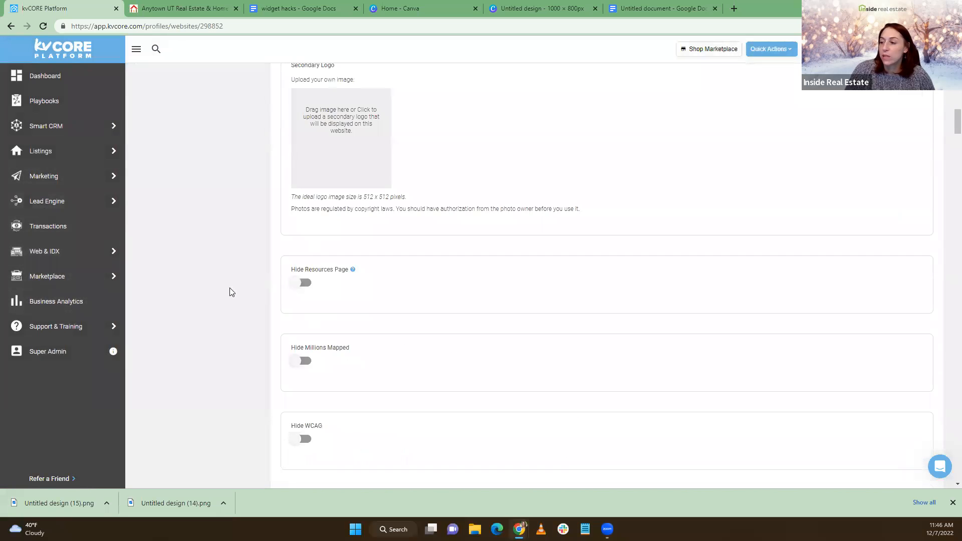
scroll(225, 293, down, 10)
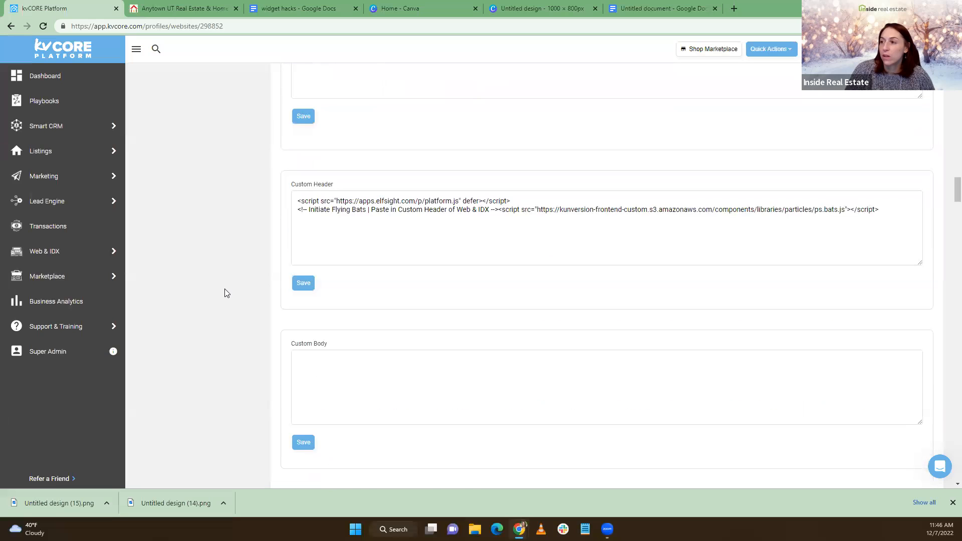
click(883, 210)
key(shift+Home)
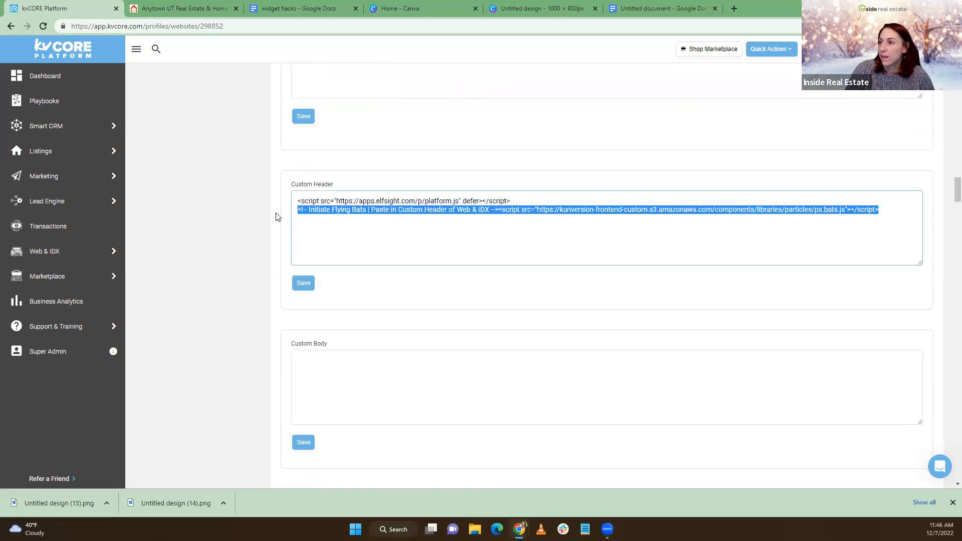
key(BackSpace)
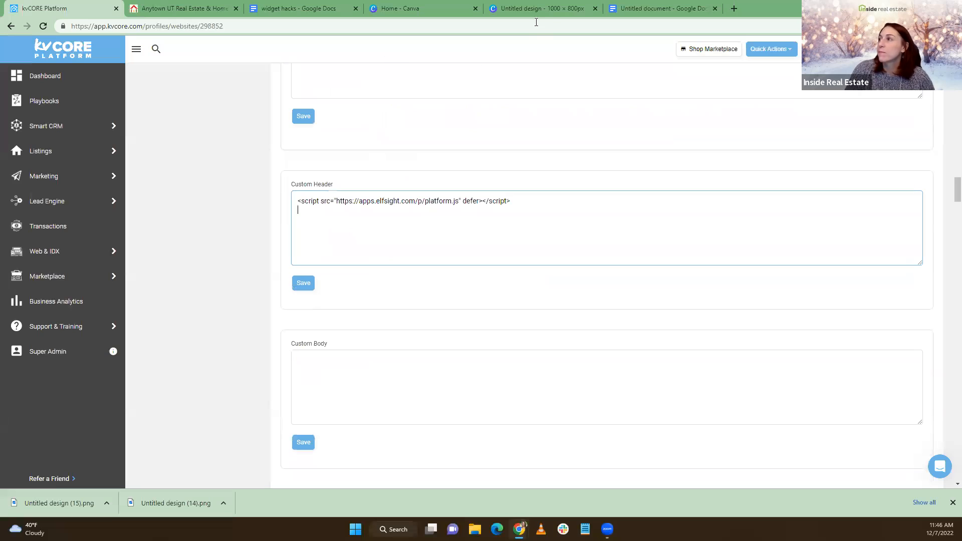
Paste both widget style blocks into the Custom Header without blank lines, save, and reload the live site
click(654, 6)
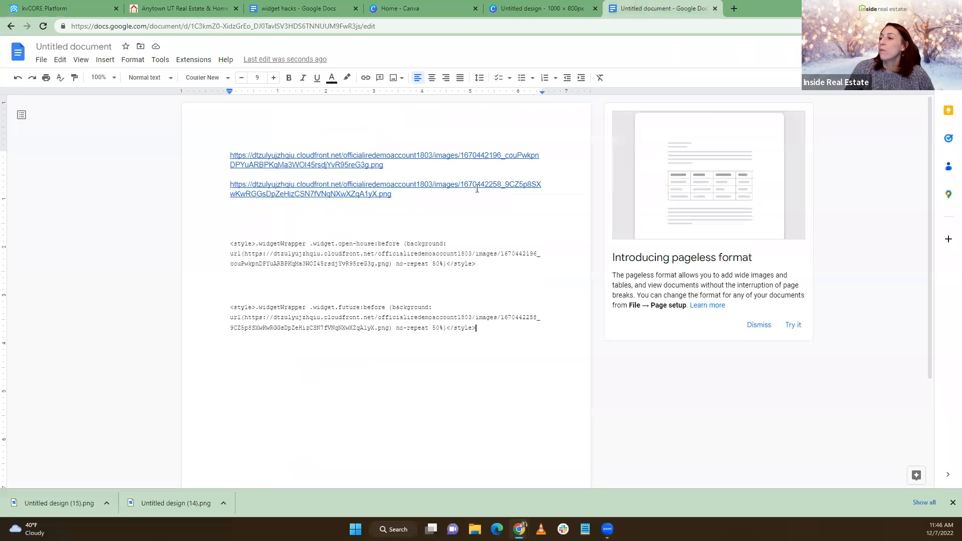
drag(476, 331, 225, 241)
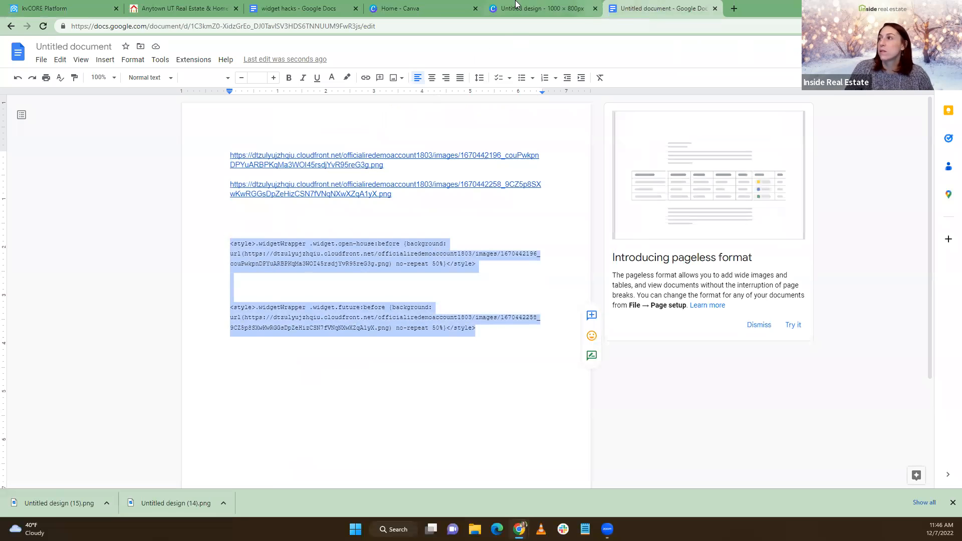
click(76, 7)
click(341, 238)
key(ctrl+v)
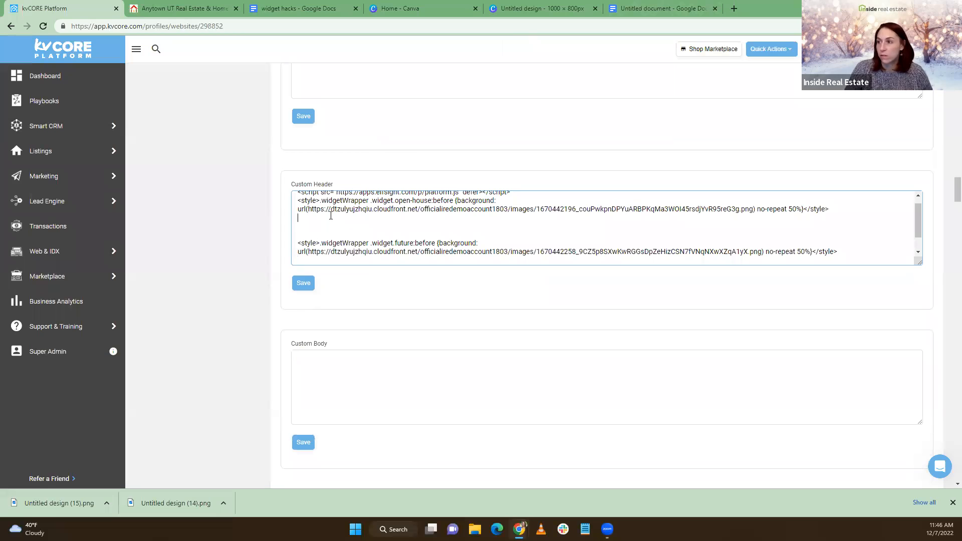
key(Delete)
key(Delete)
key(Delete)
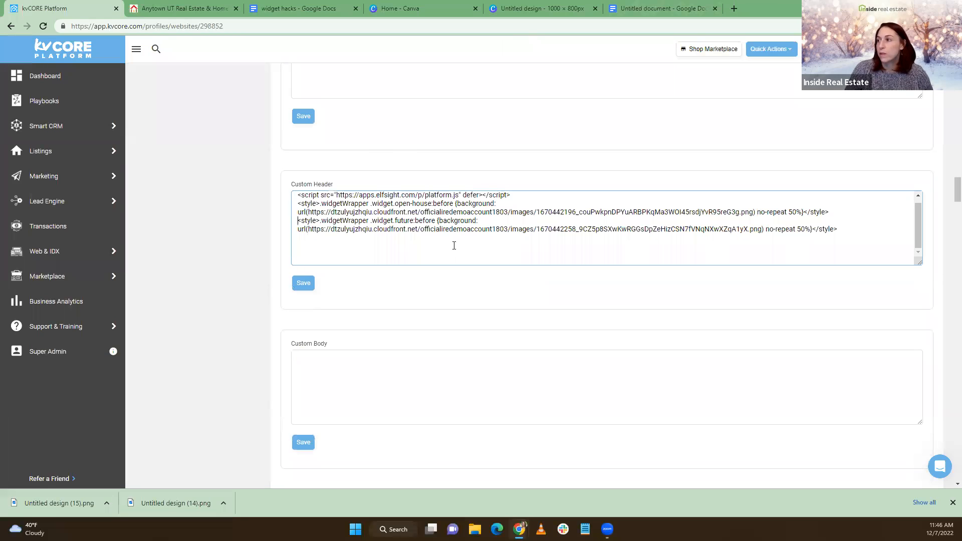
scroll(454, 246, up, 1)
click(300, 286)
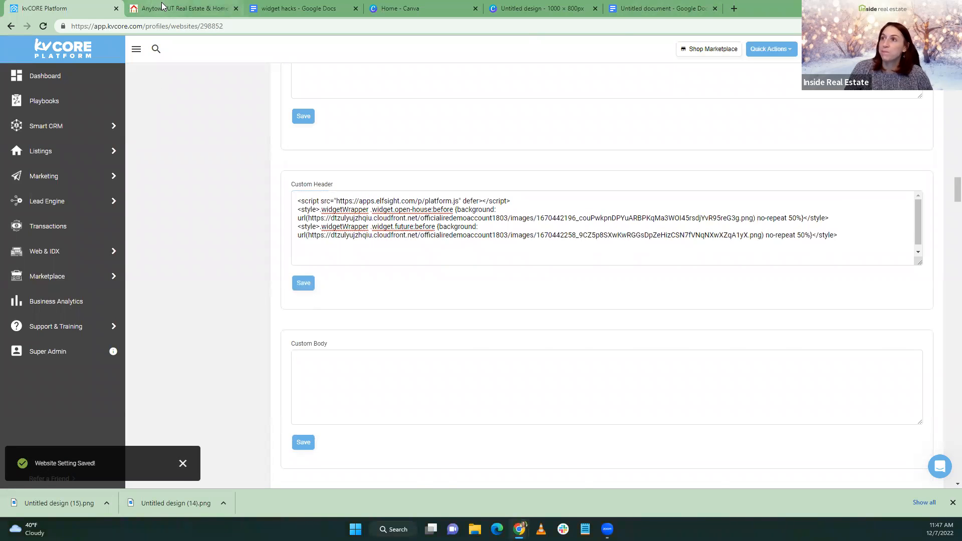
click(180, 8)
click(43, 26)
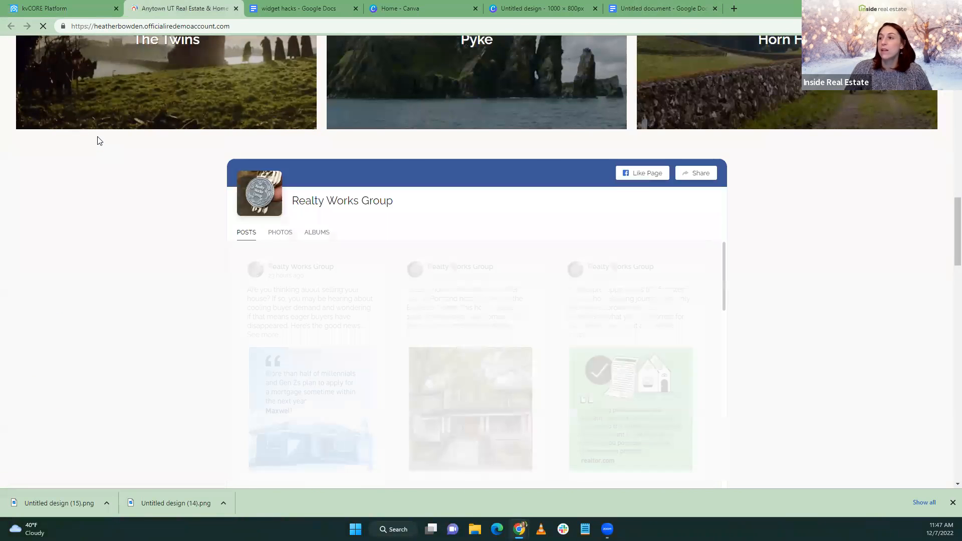
Return to the kvCORE website settings and launch Support & Training > Support Center in a new tab
scroll(103, 153, down, 5)
scroll(246, 140, down, 5)
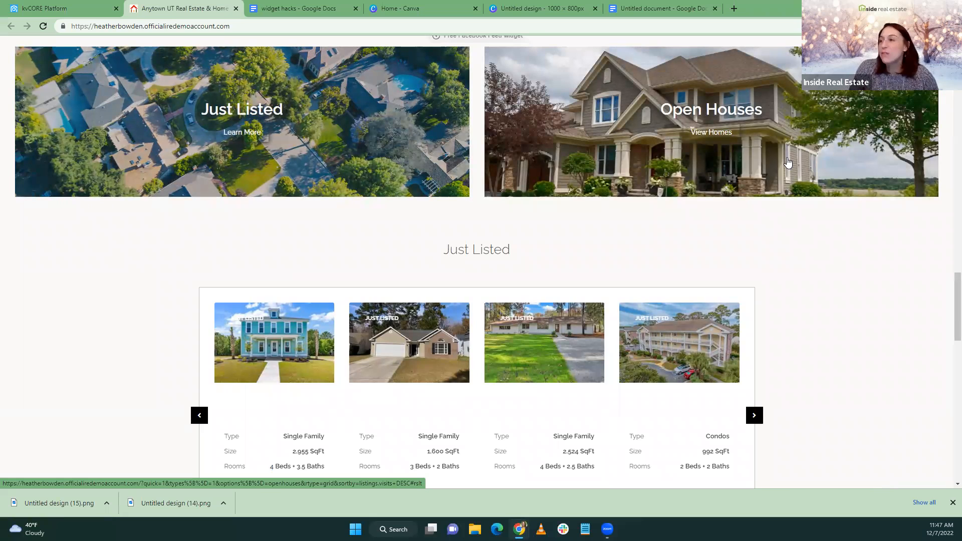
scroll(209, 251, up, 1)
scroll(201, 264, down, 1)
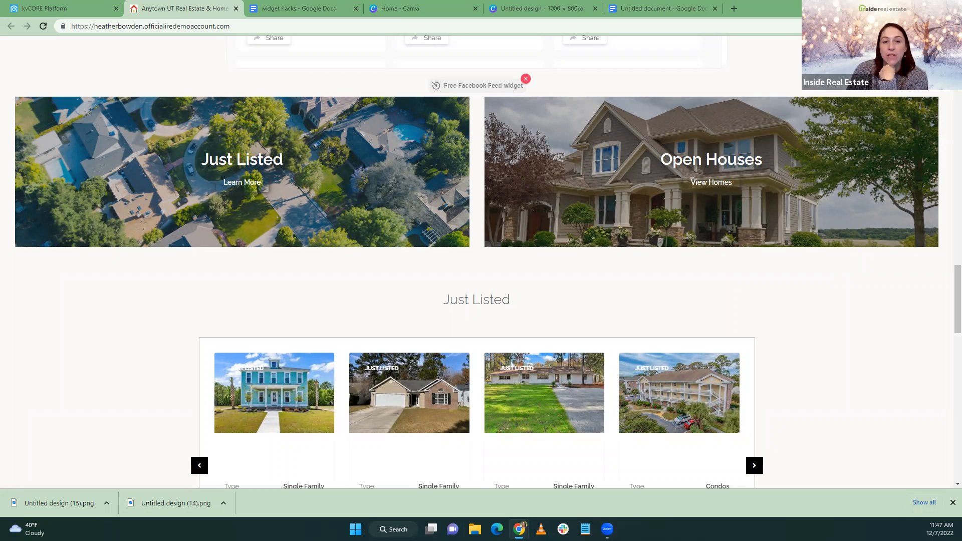
click(733, 10)
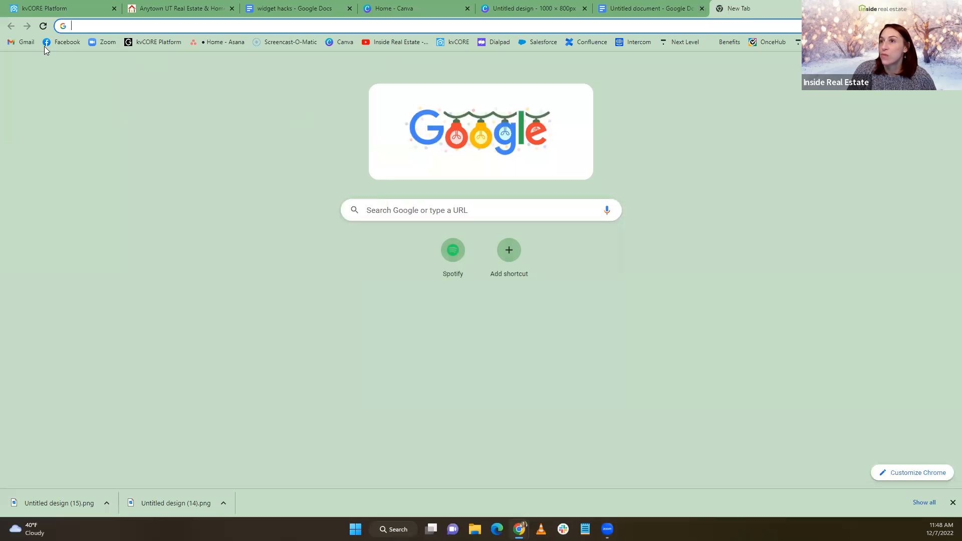
key(ctrl+w)
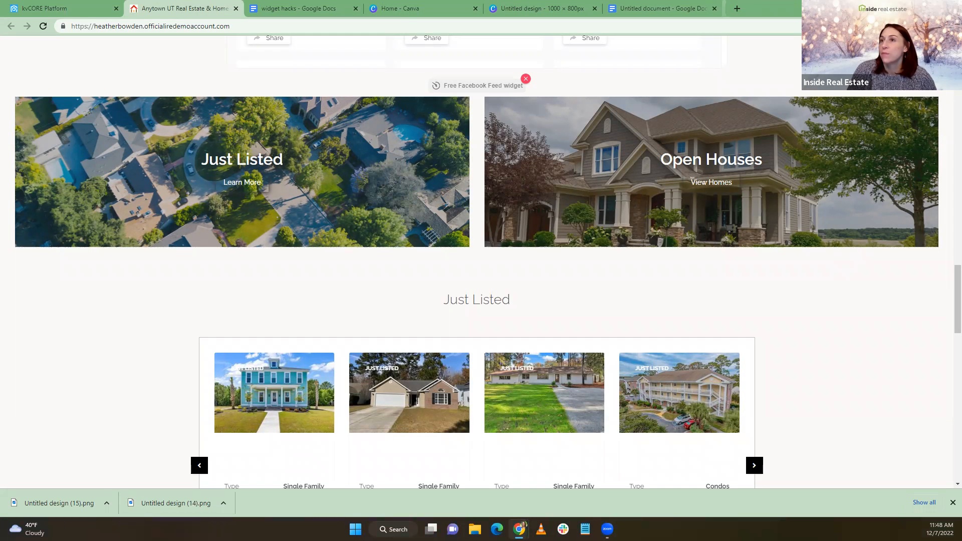
click(55, 8)
mouse_move(43, 328)
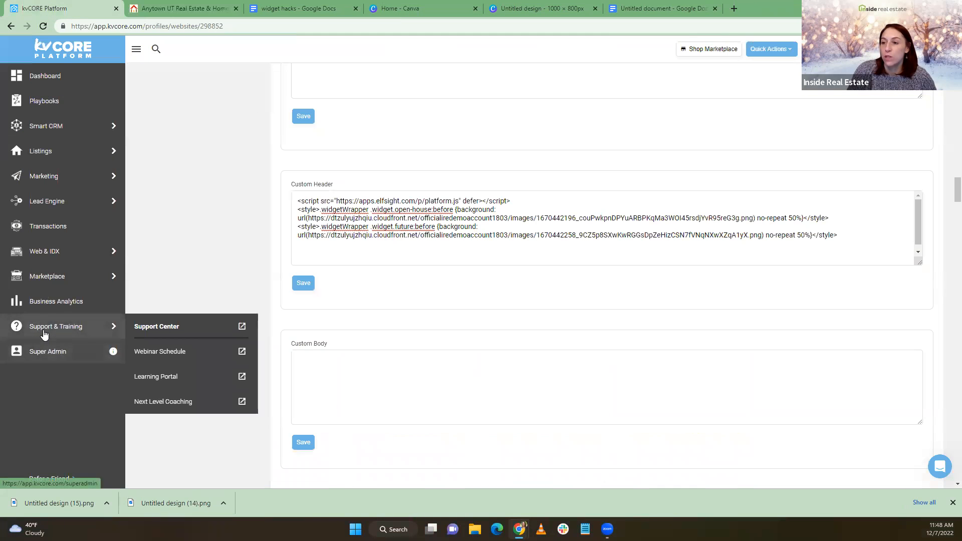
click(176, 328)
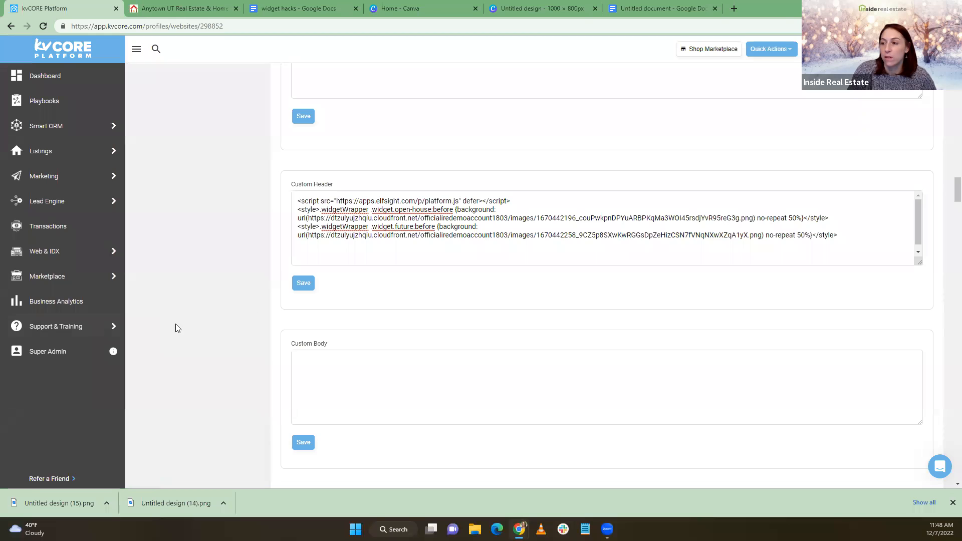
Search the help desk articles for 'halloween' and look through the Halloween website update article
scroll(684, 357, up, 5)
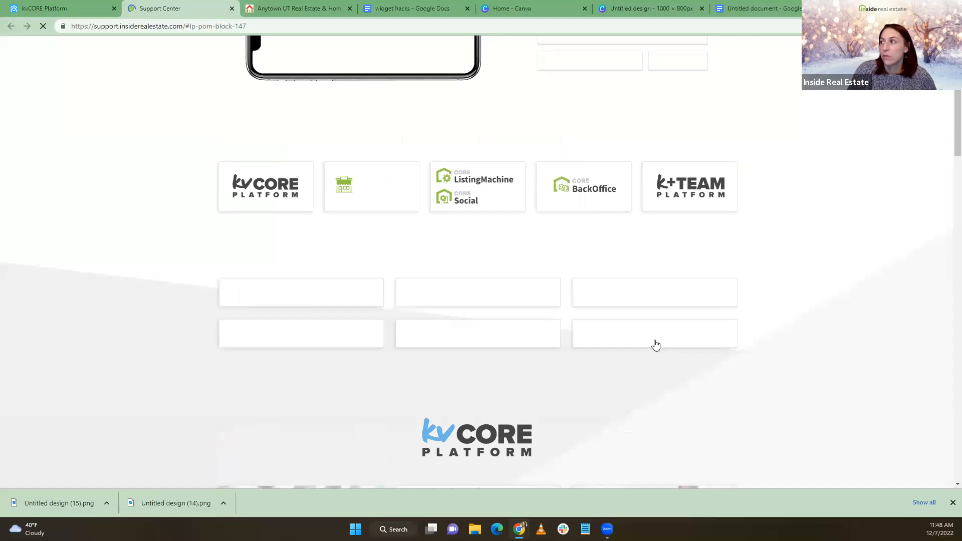
click(590, 152)
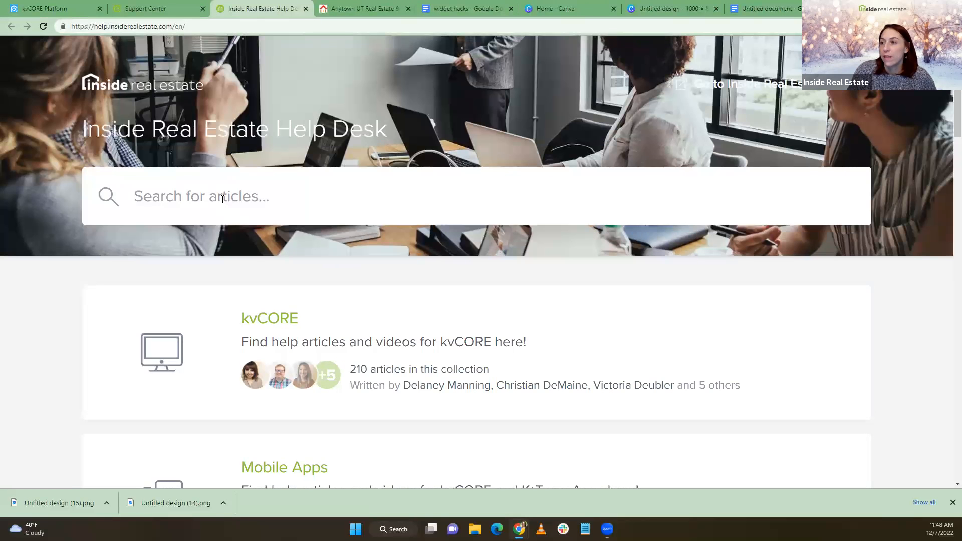
text(hallo)
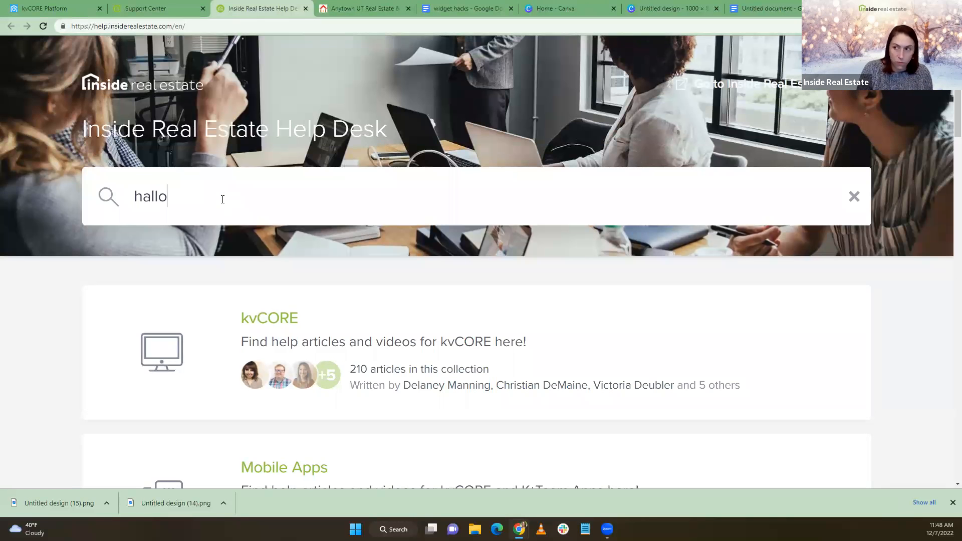
text(ween)
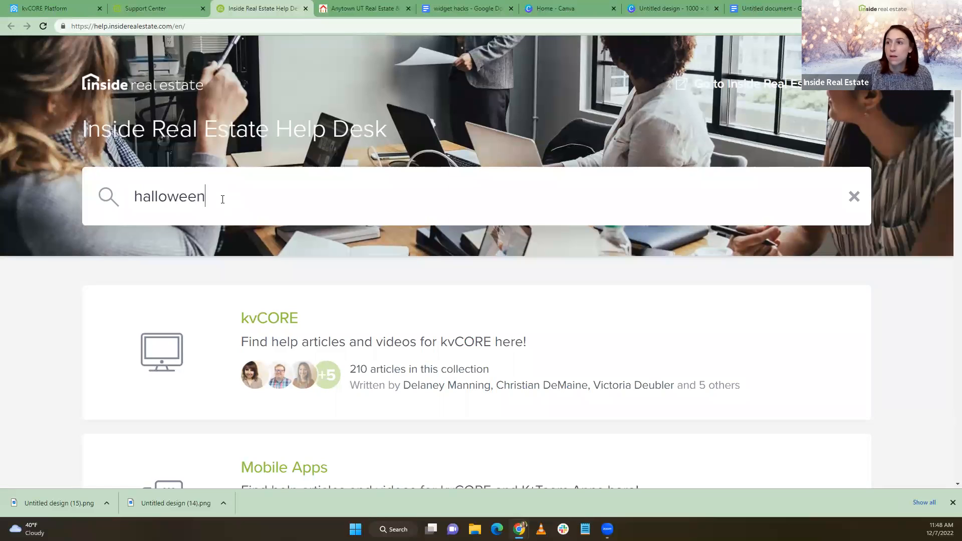
key(Return)
scroll(230, 195, down, 4)
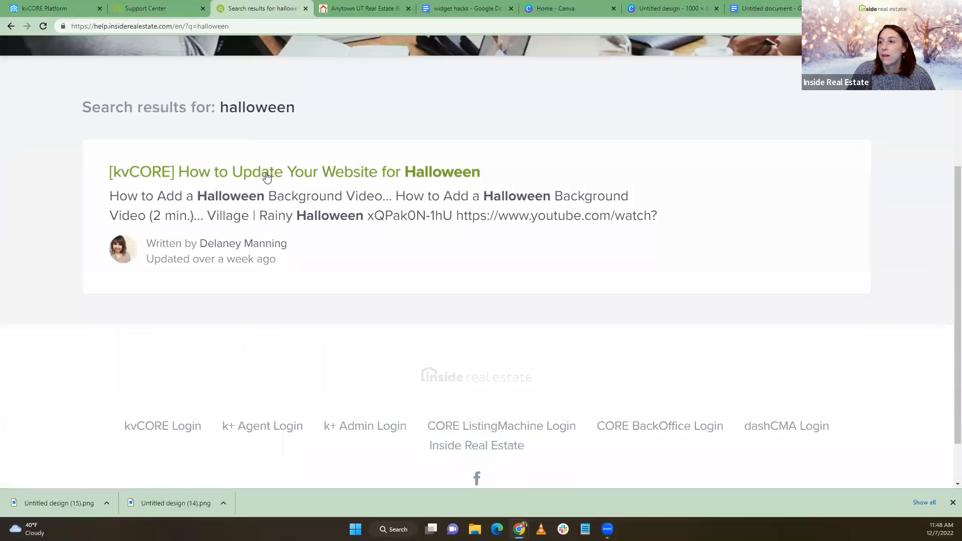
click(266, 176)
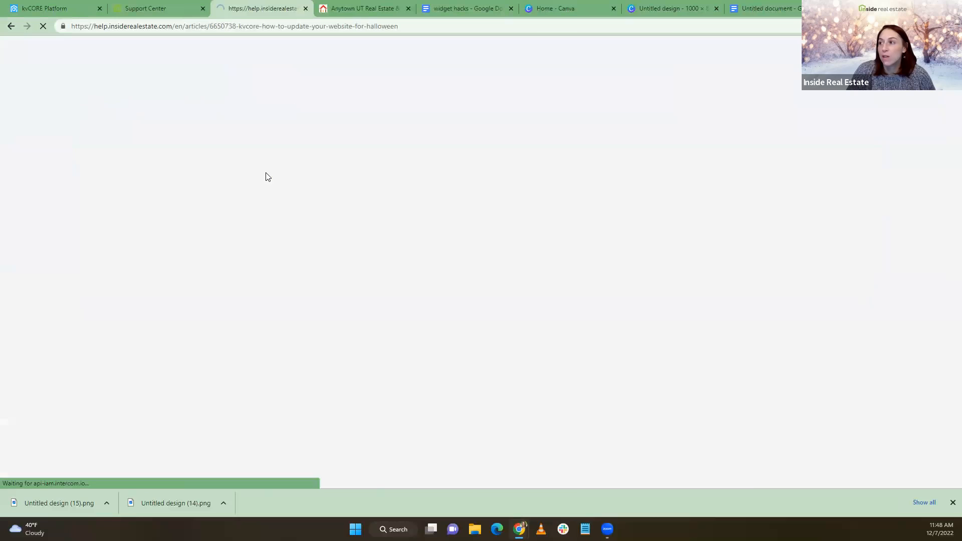
scroll(160, 244, down, 10)
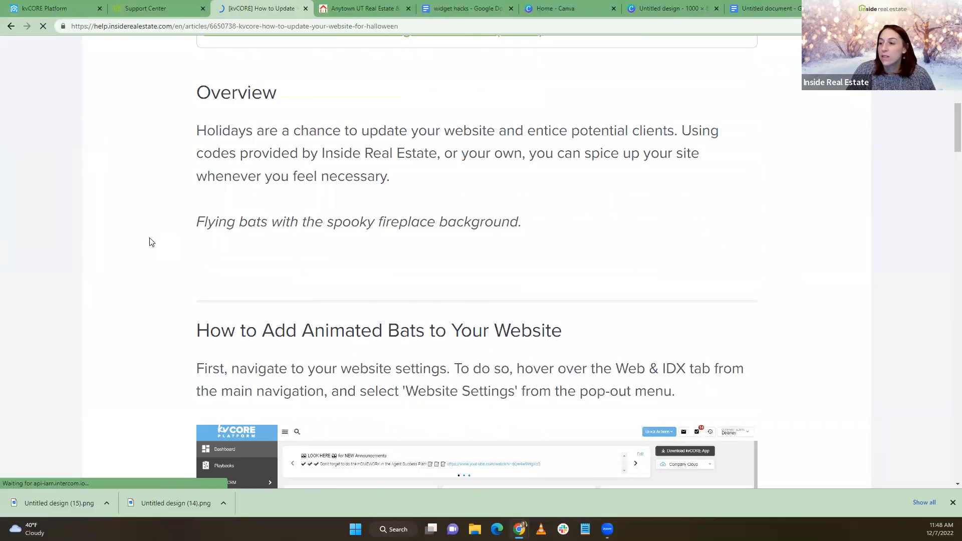
scroll(150, 241, down, 7)
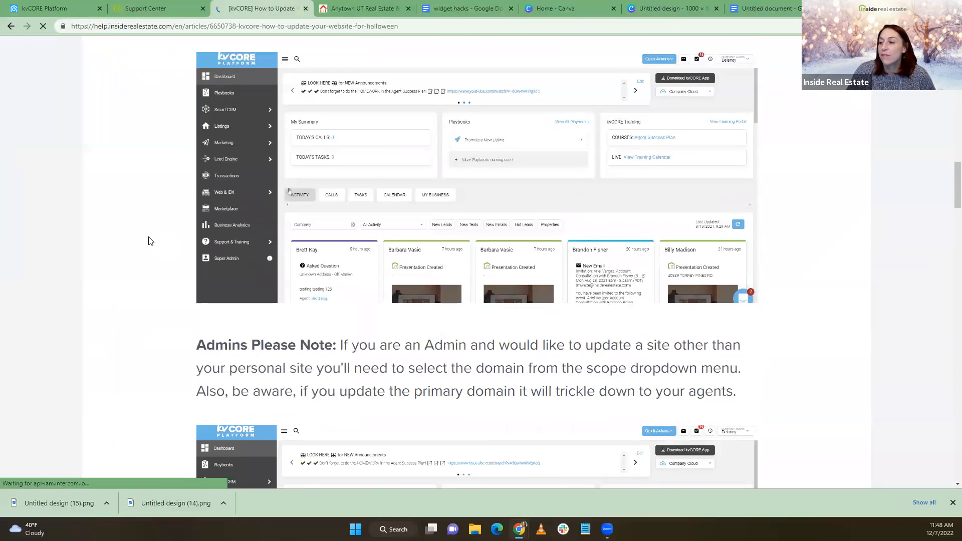
scroll(149, 240, down, 6)
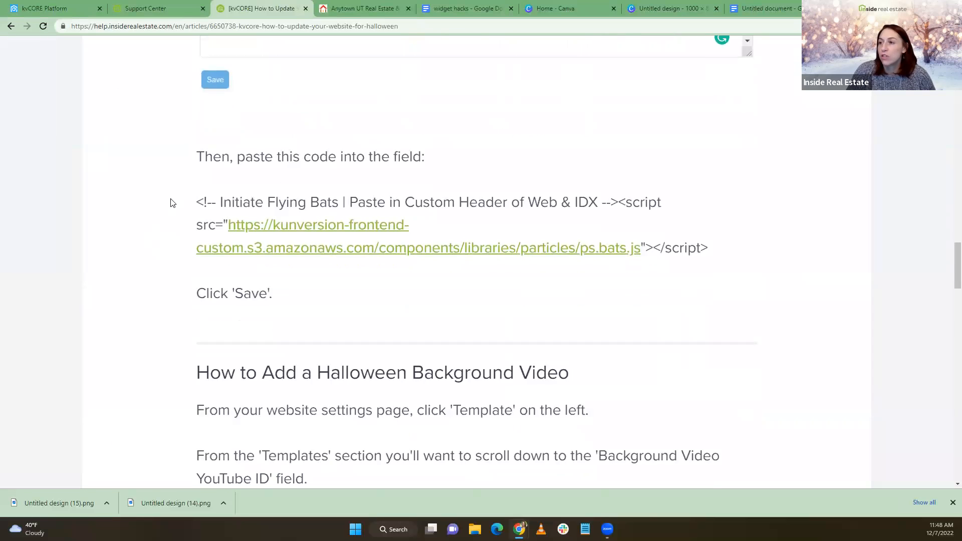
scroll(217, 197, up, 10)
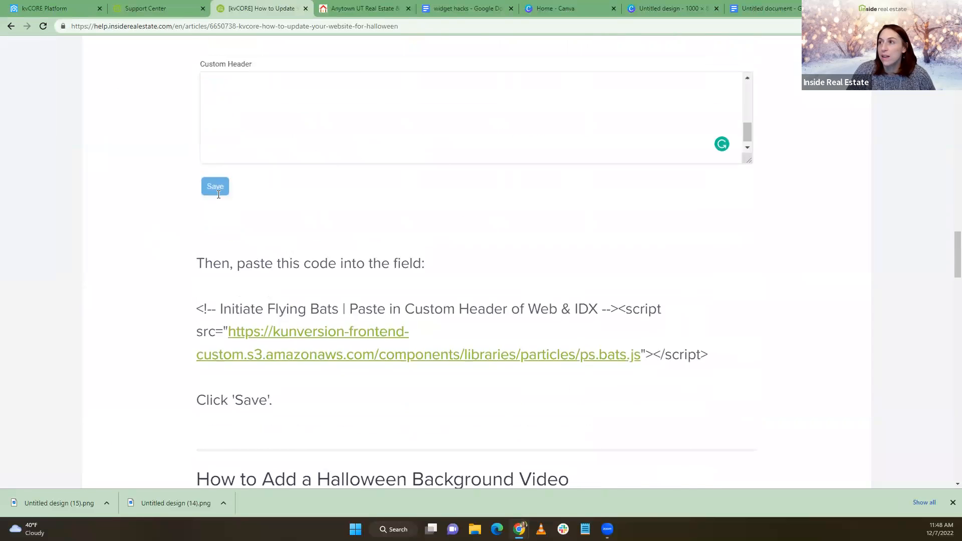
scroll(218, 192, up, 15)
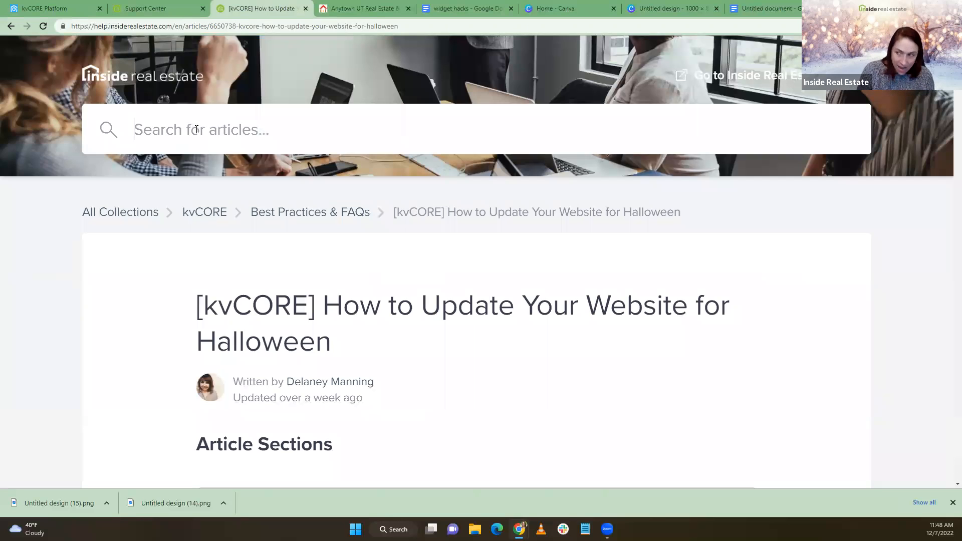
Search the articles for 'holiday' and open the Falling Snow article
text(holiday)
key(Return)
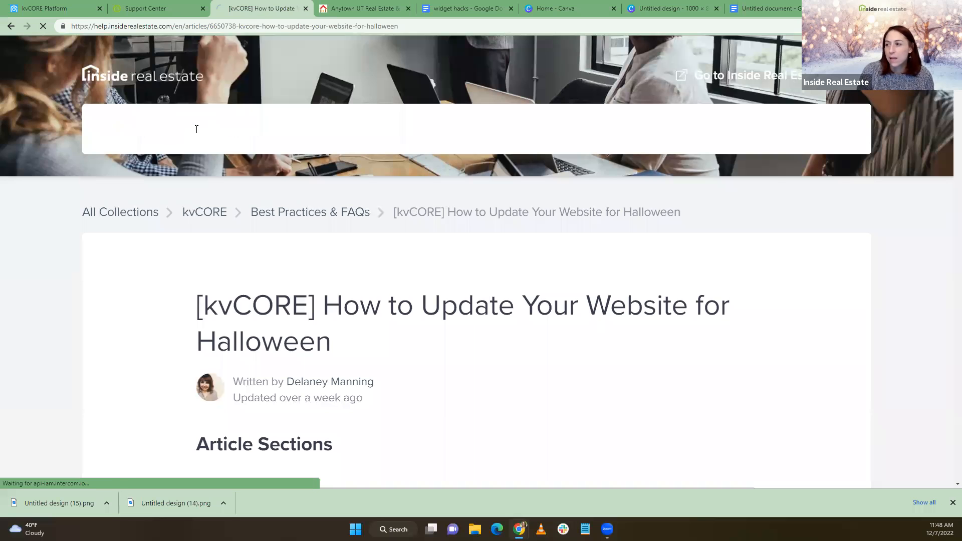
scroll(273, 194, down, 5)
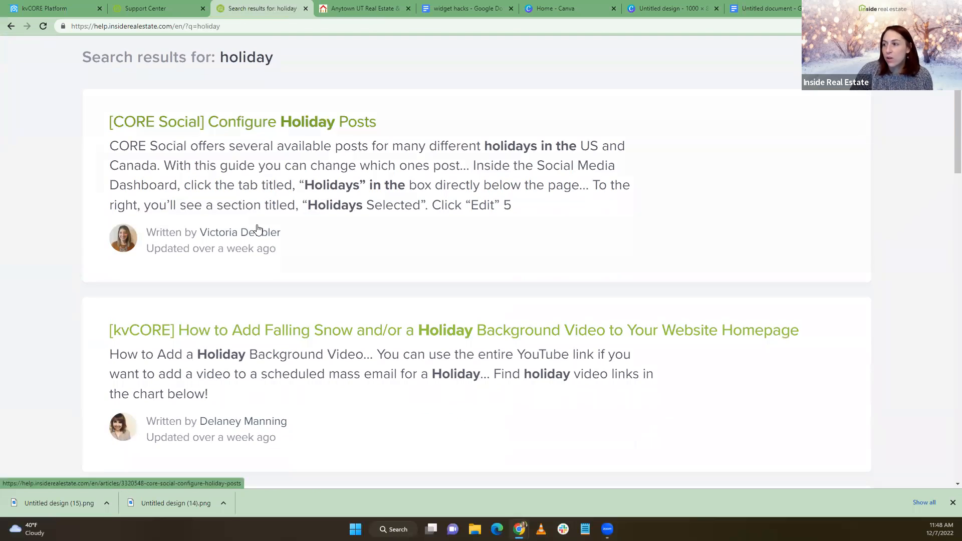
click(307, 337)
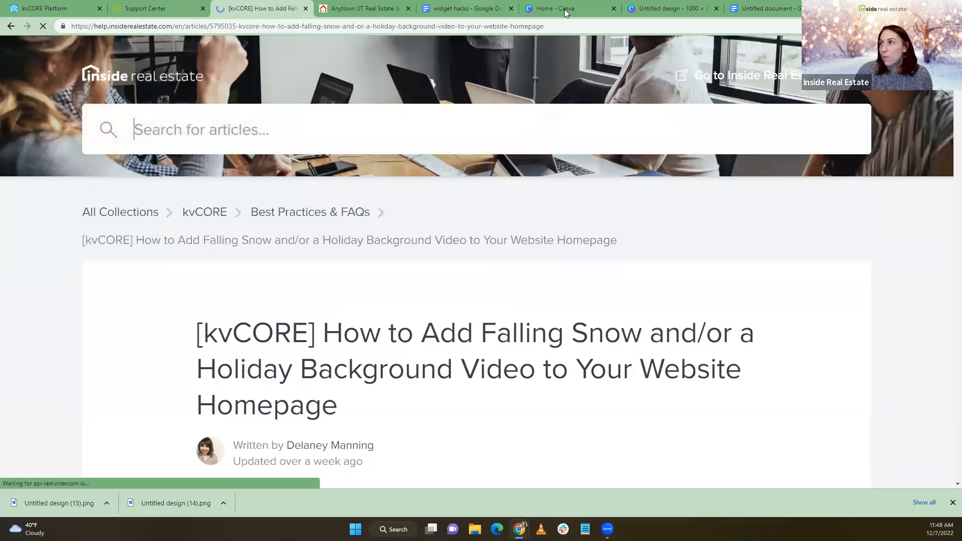
drag(560, 27, 24, 45)
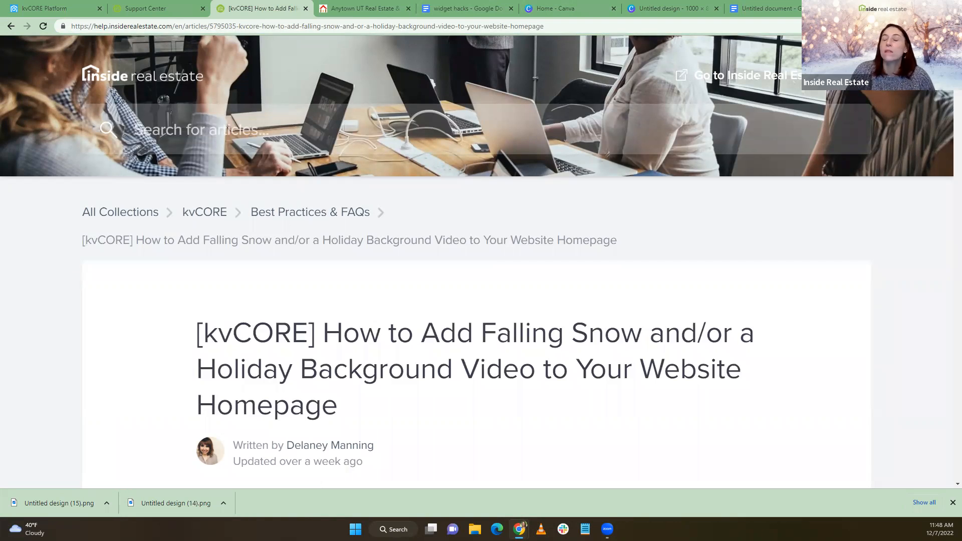
Select and copy the Winter Wonderland snow script code from the article
scroll(299, 286, down, 9)
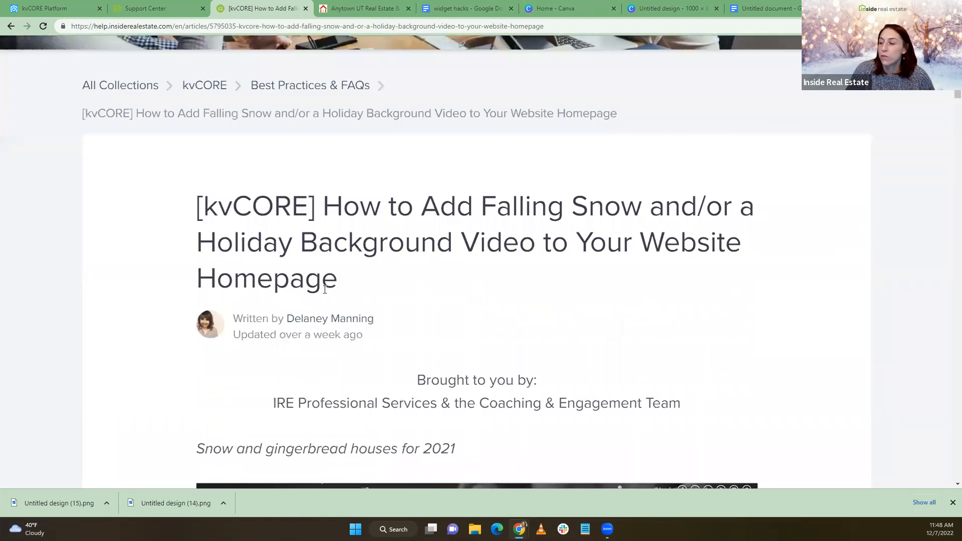
scroll(291, 189, down, 7)
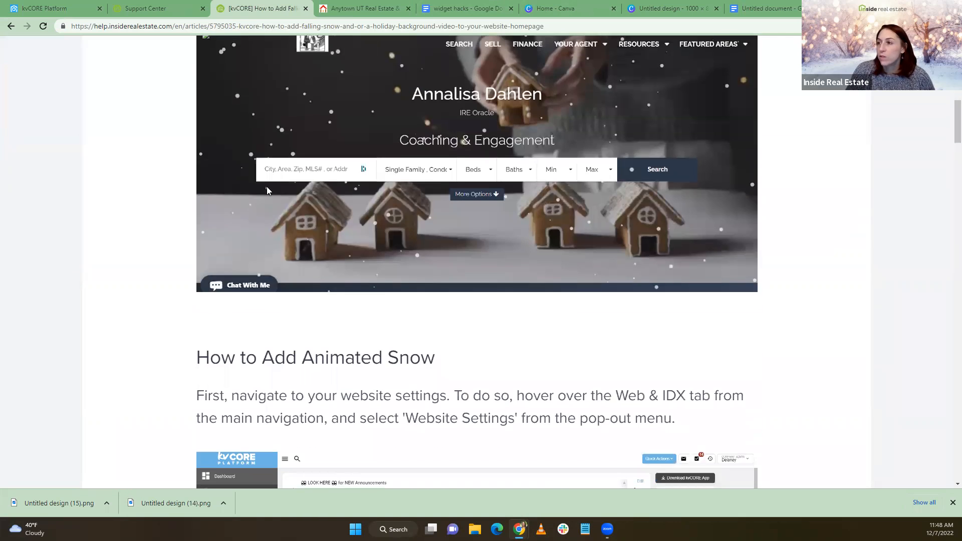
scroll(291, 189, down, 15)
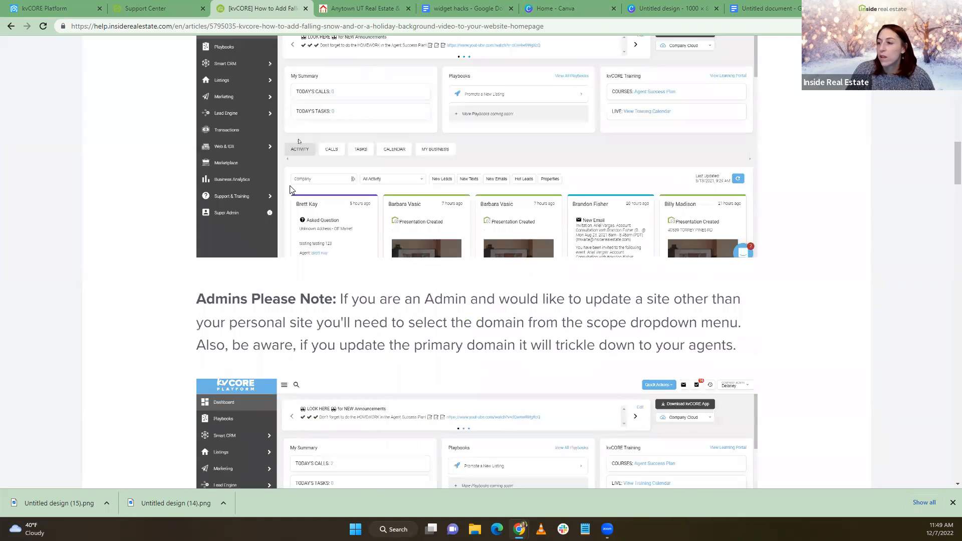
scroll(294, 212, down, 1)
drag(716, 291, 178, 250)
key(ctrl+c)
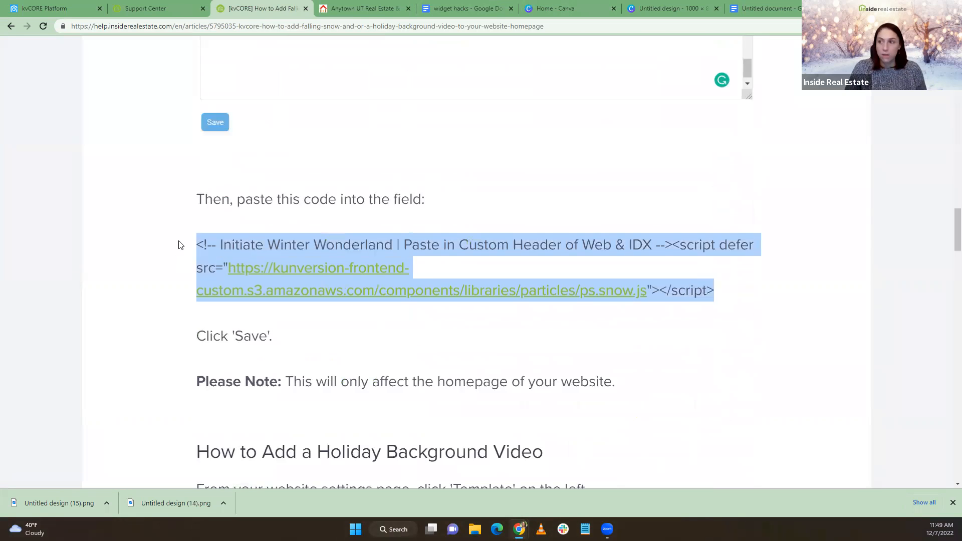
click(45, 9)
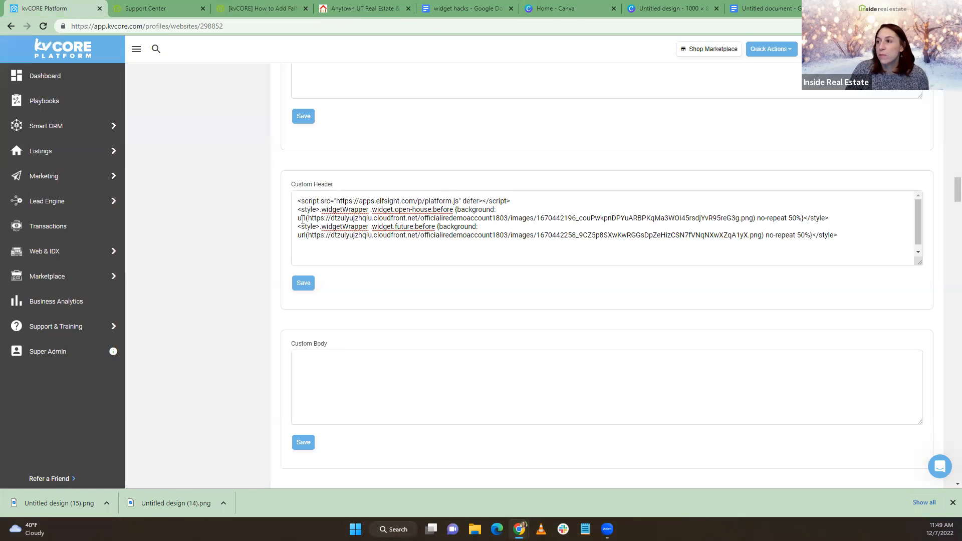
Paste the snow script after the existing Custom Header code, save, and go to the live website
click(829, 234)
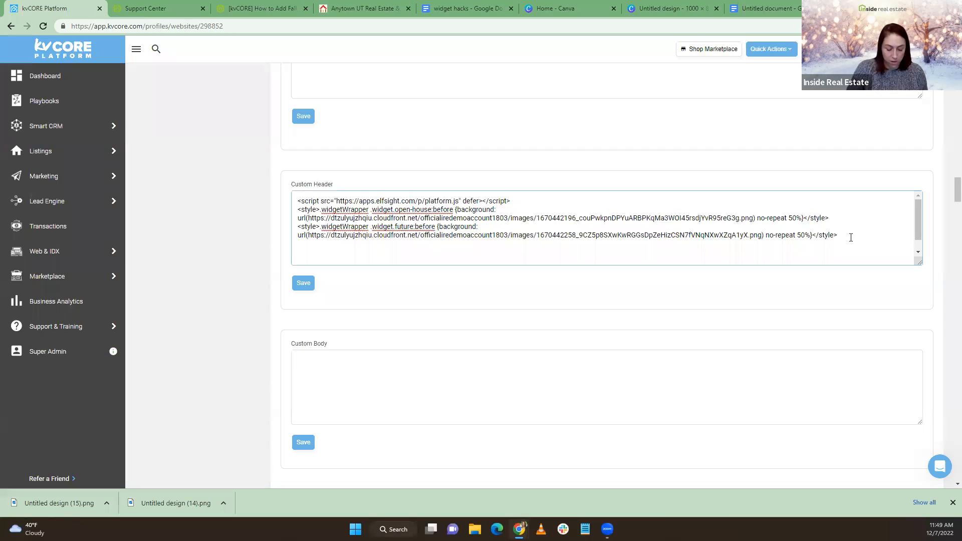
key(ctrl+v)
click(302, 284)
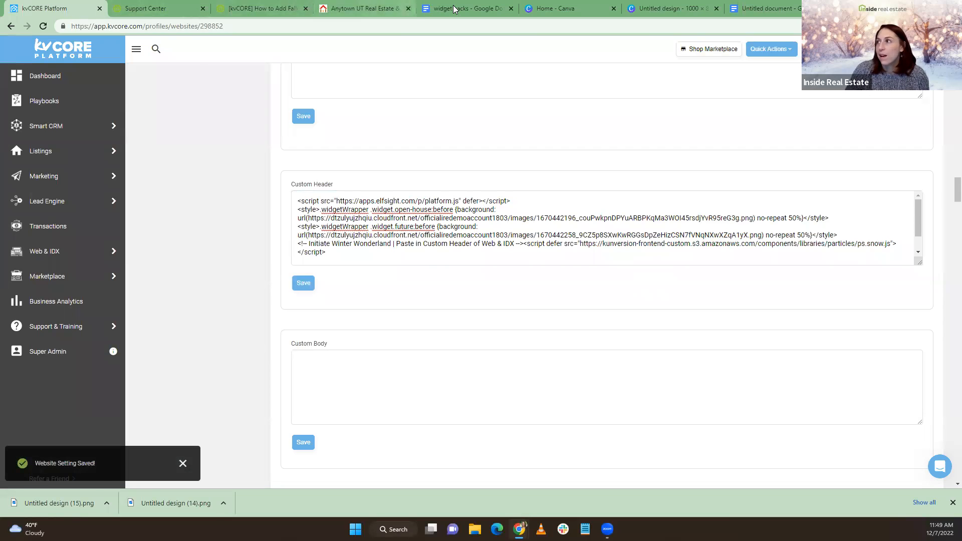
click(346, 8)
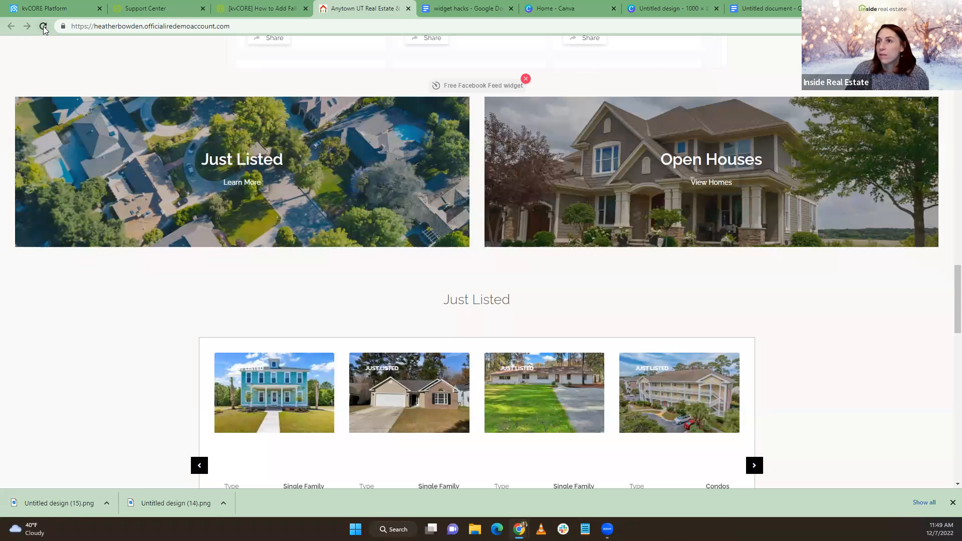
Reload the live website and scroll through it to see the falling snow
click(43, 28)
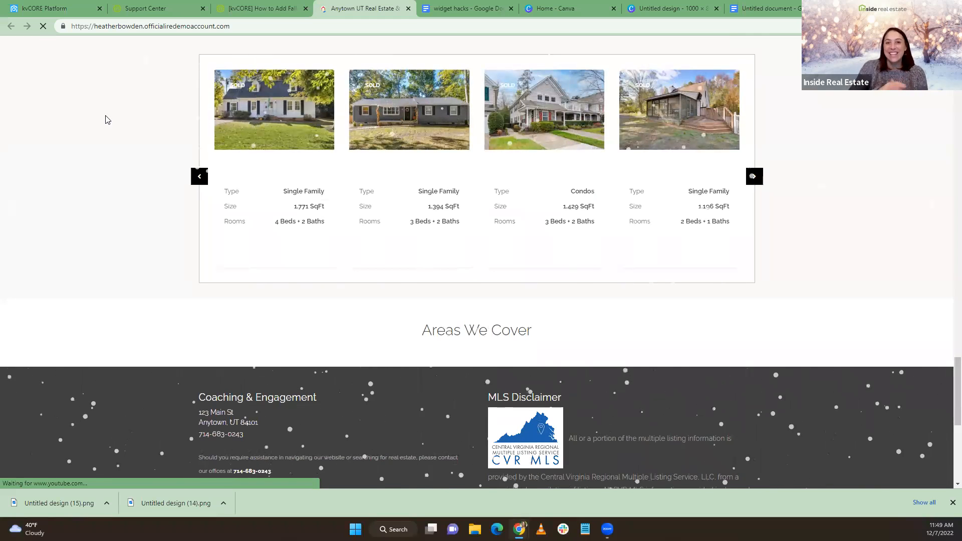
scroll(224, 406, up, 5)
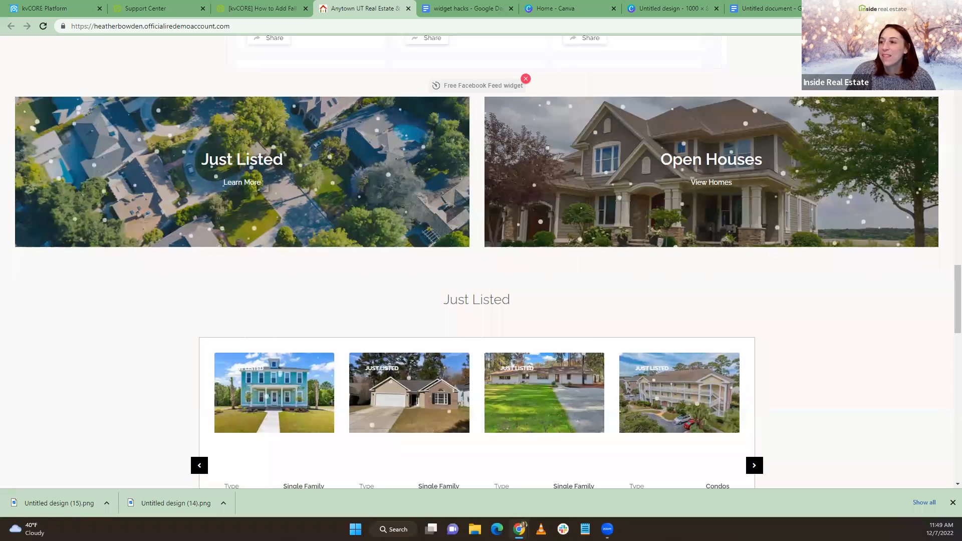
scroll(142, 379, up, 14)
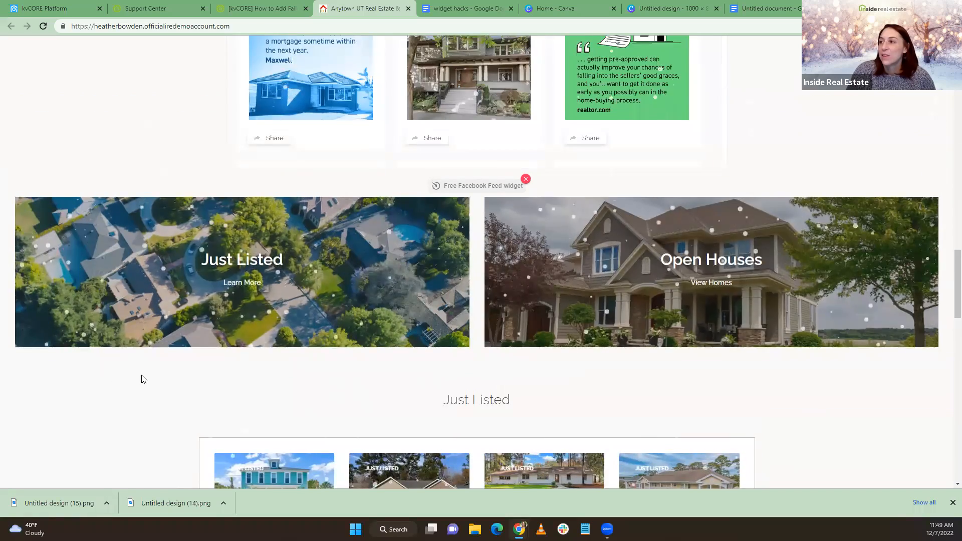
scroll(143, 381, up, 12)
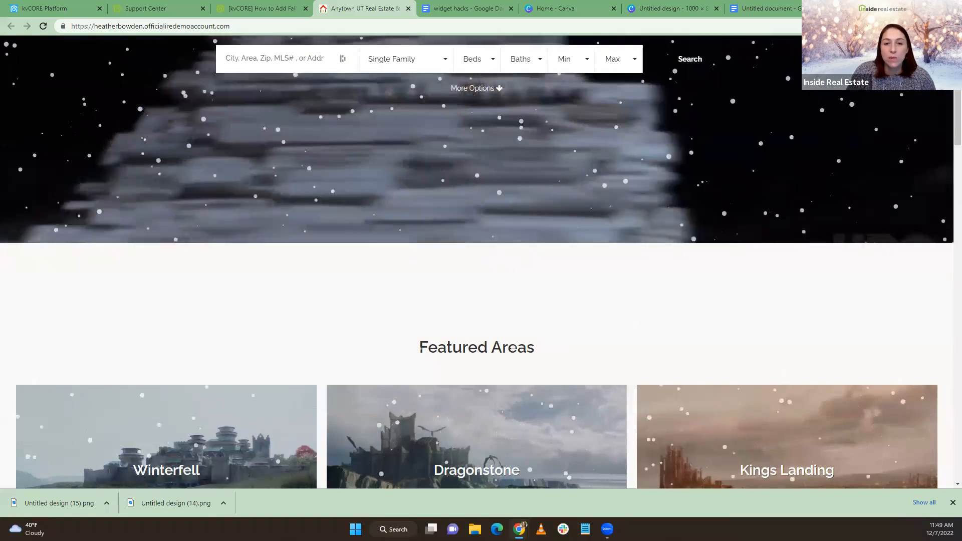
scroll(88, 195, down, 20)
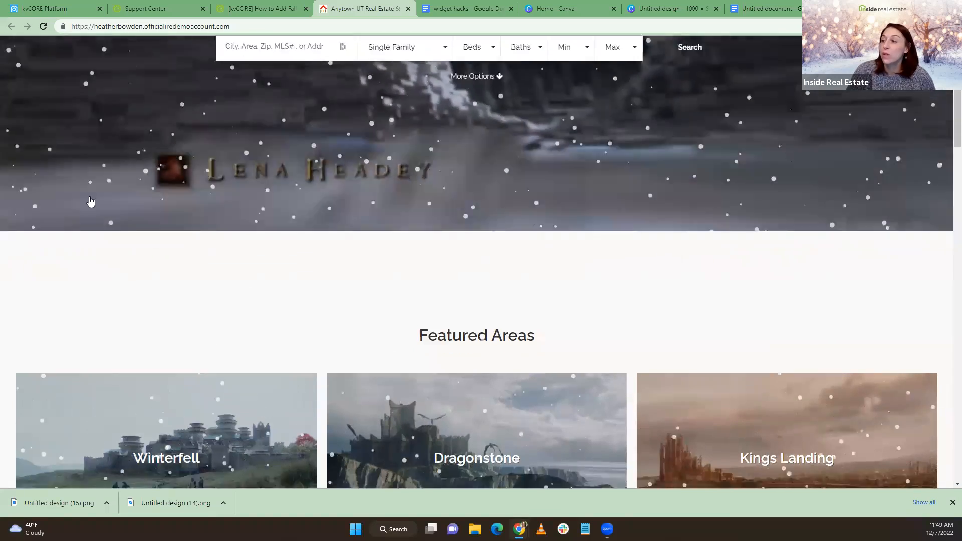
scroll(88, 196, down, 4)
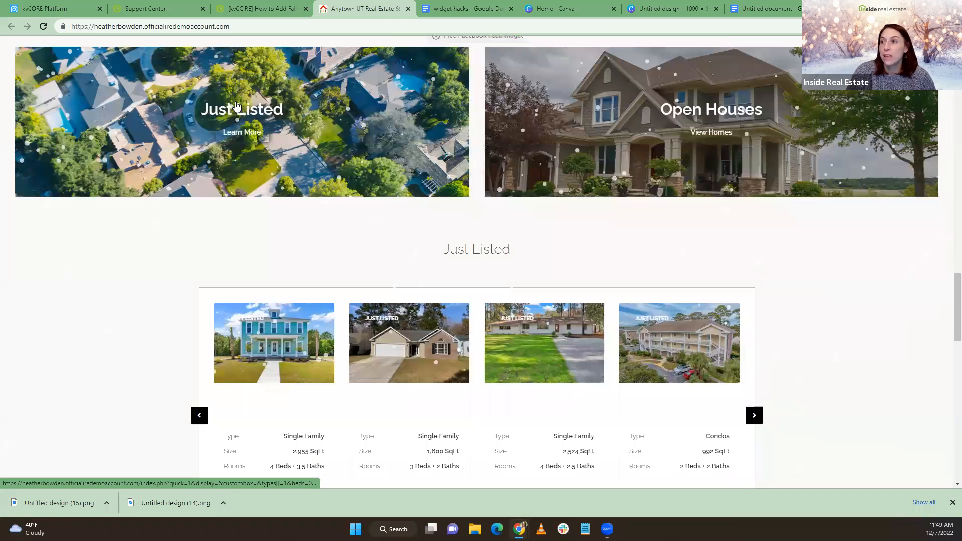
Open the Just Listed tile's listings search, then return to the home page
click(240, 135)
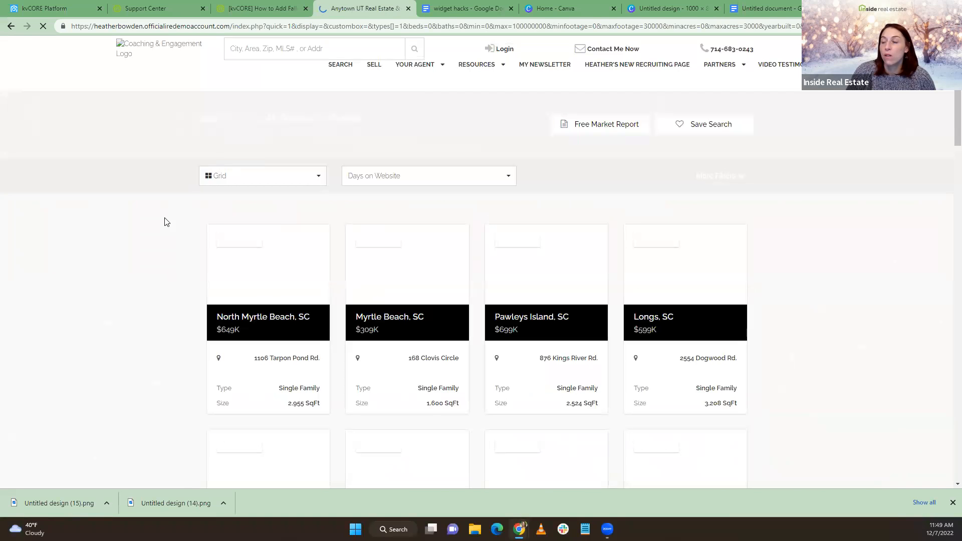
scroll(156, 231, down, 4)
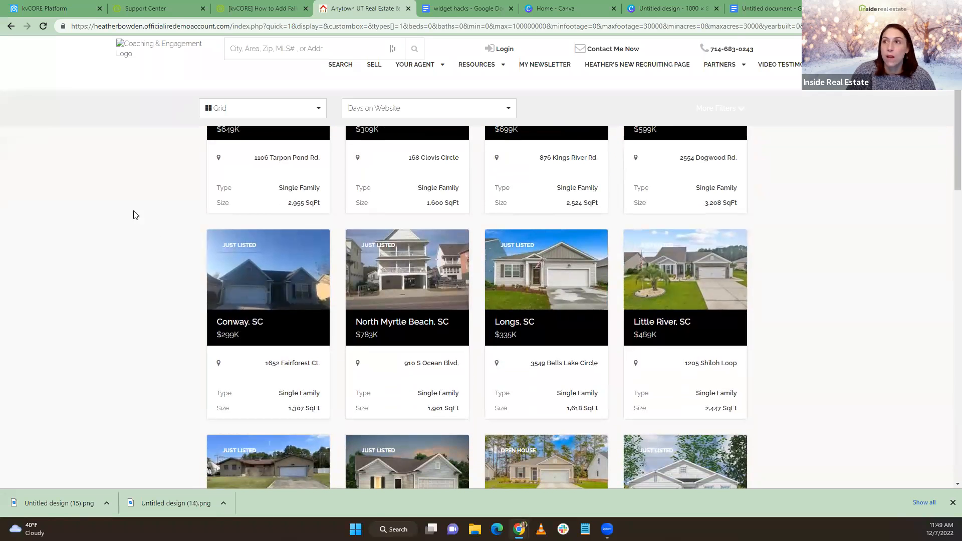
click(35, 9)
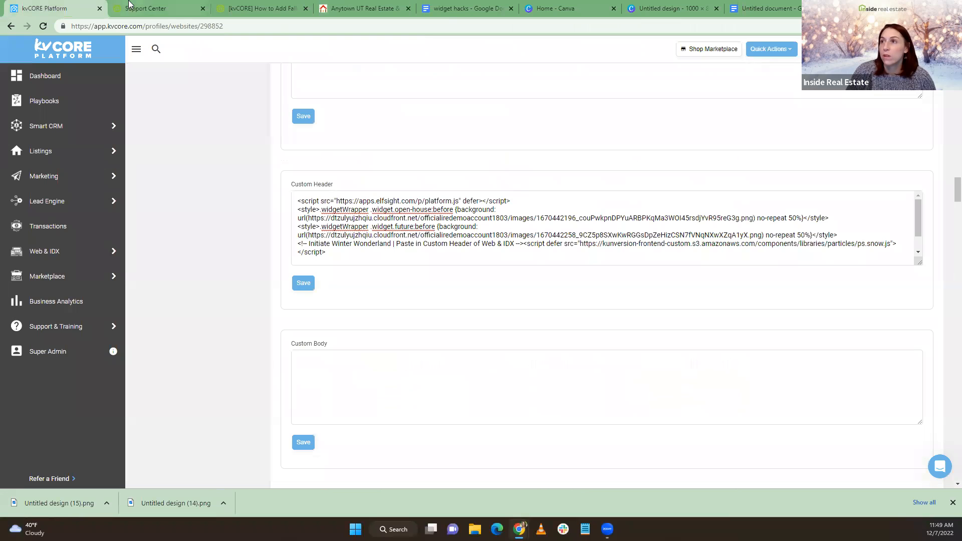
click(361, 8)
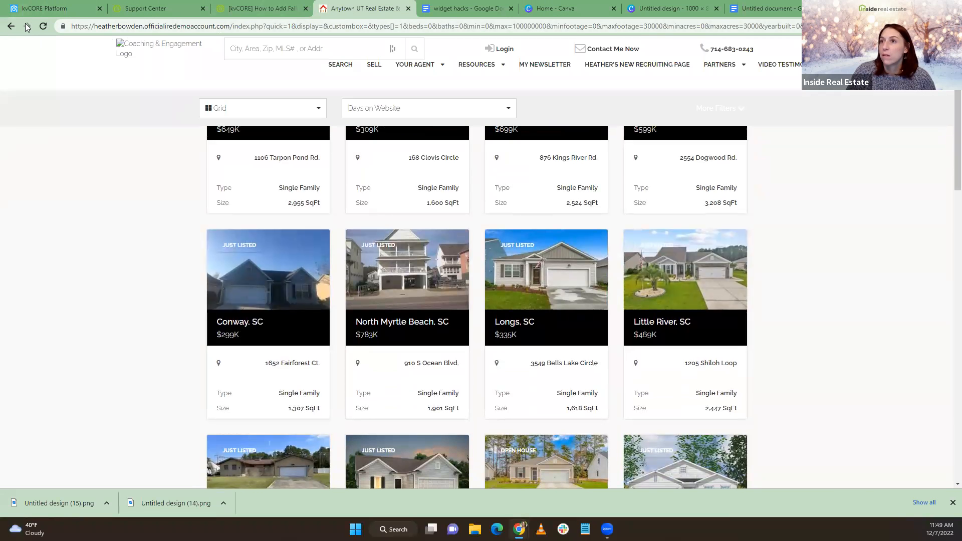
click(125, 49)
Open the open-house listings from the Open Houses tile's View Homes button
scroll(266, 276, down, 20)
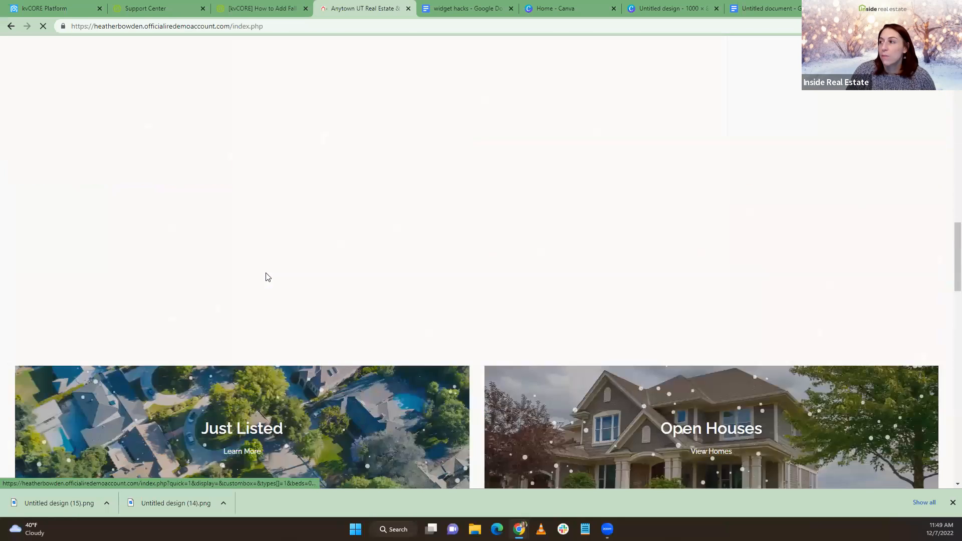
scroll(734, 243, down, 5)
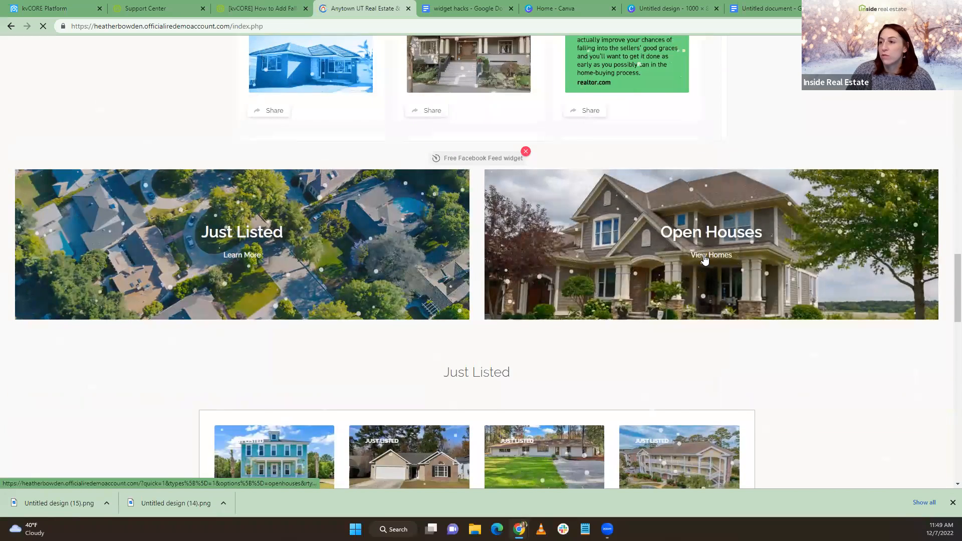
click(704, 257)
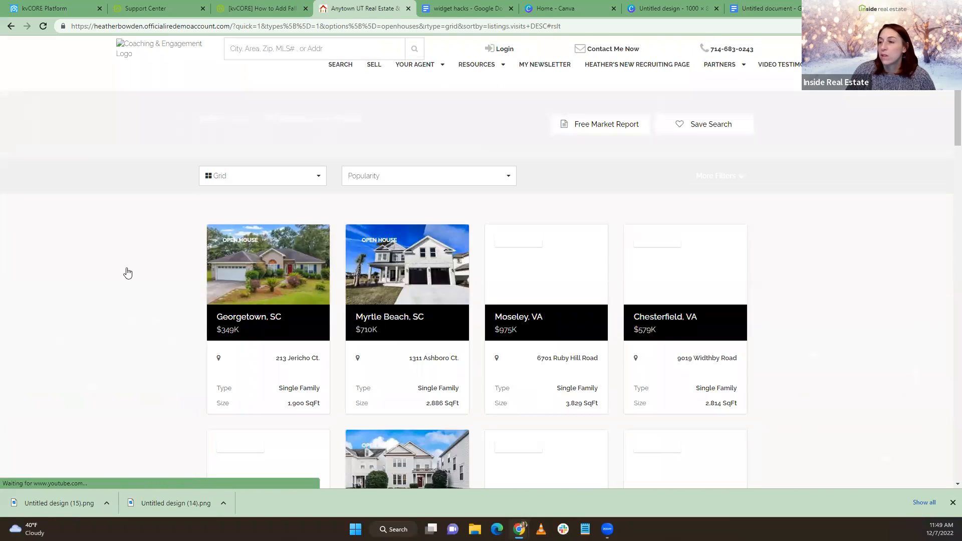
scroll(130, 273, down, 3)
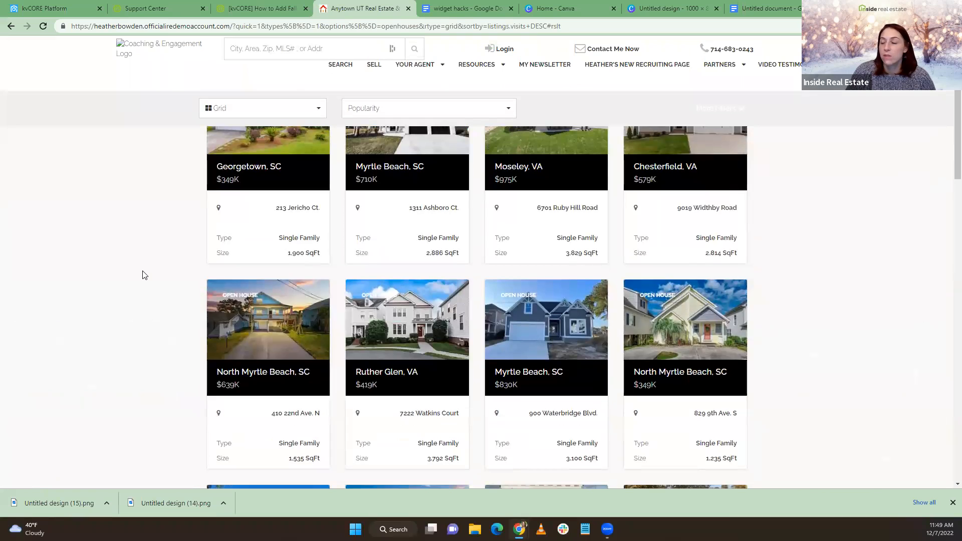
scroll(143, 274, up, 3)
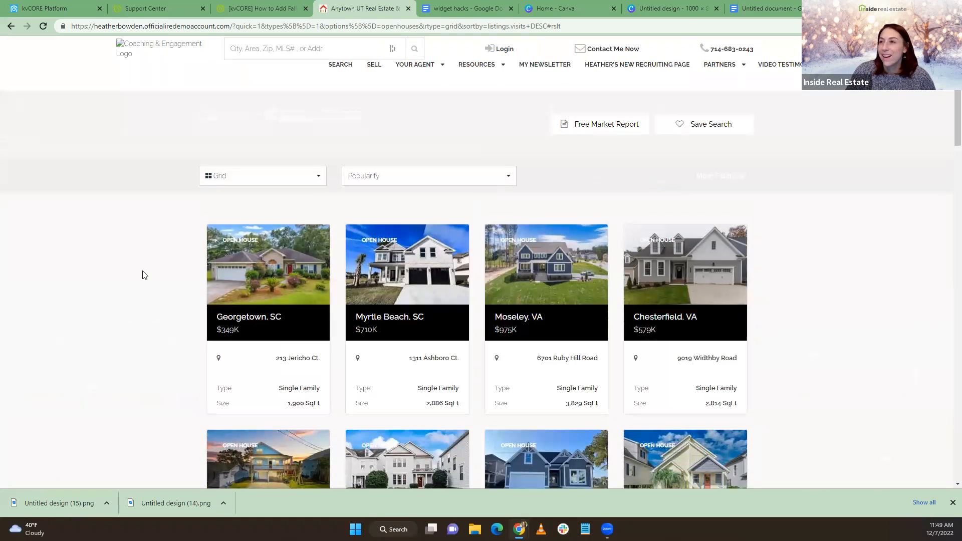
Switch back to kvCORE Platform and open the Web & IDX website overview
click(37, 7)
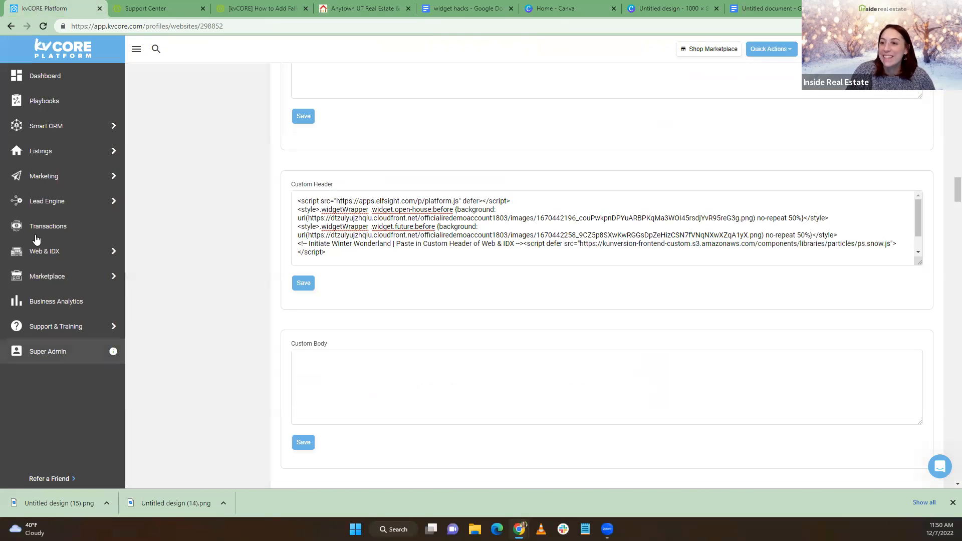
mouse_move(91, 176)
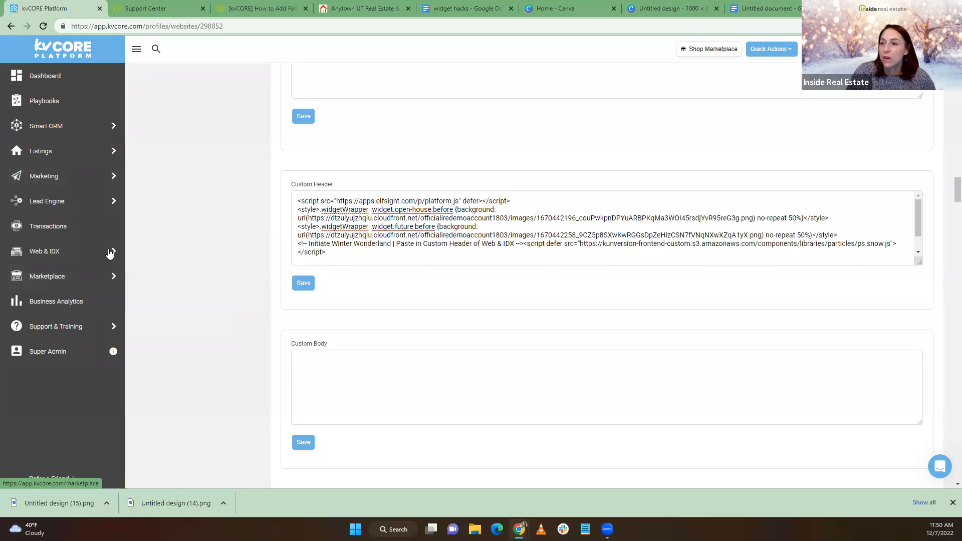
click(152, 252)
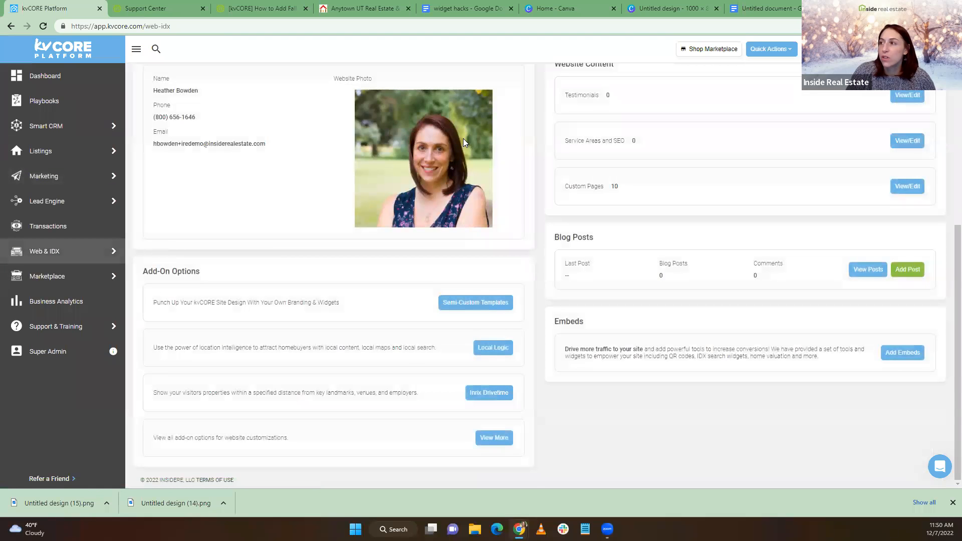
Go to the website's widgets list and edit the Open House Default Widget
scroll(463, 139, up, 5)
click(421, 197)
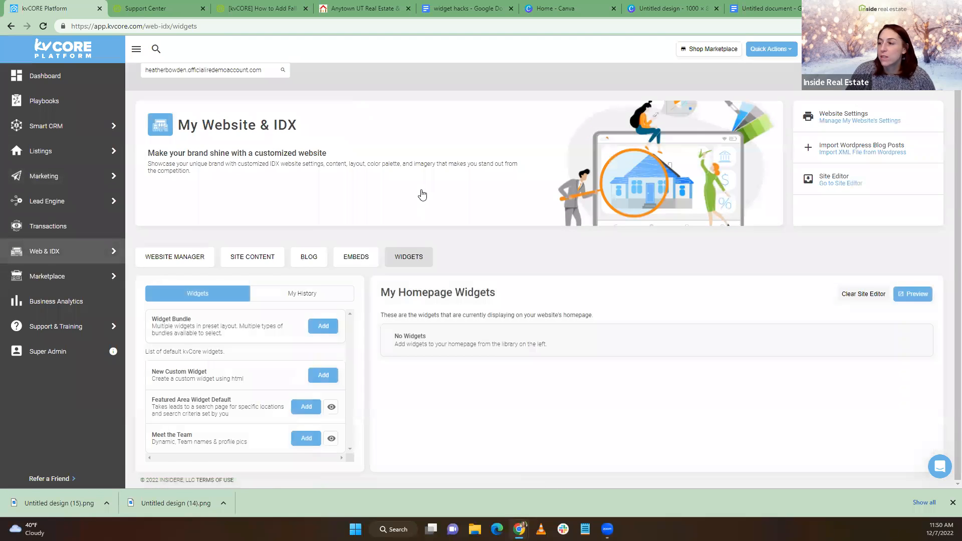
scroll(422, 195, down, 5)
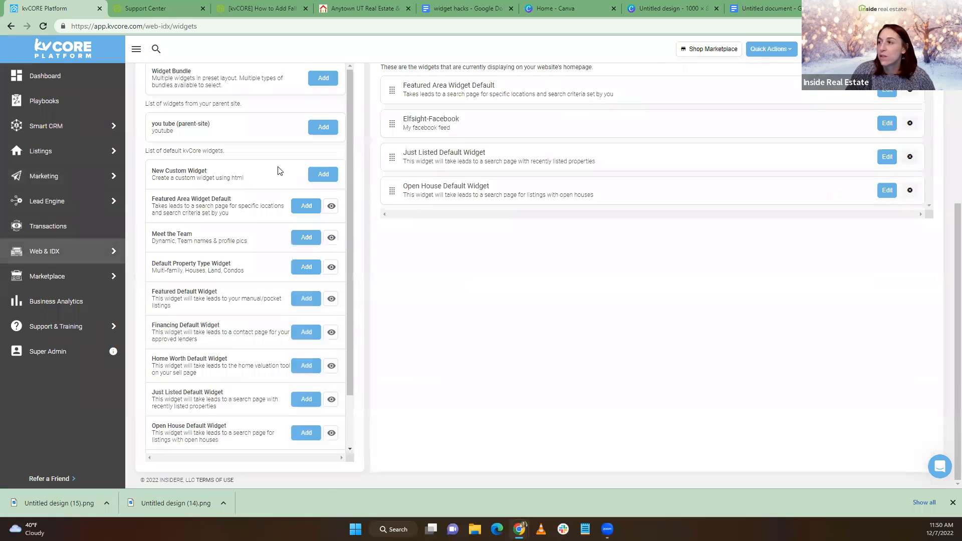
click(887, 191)
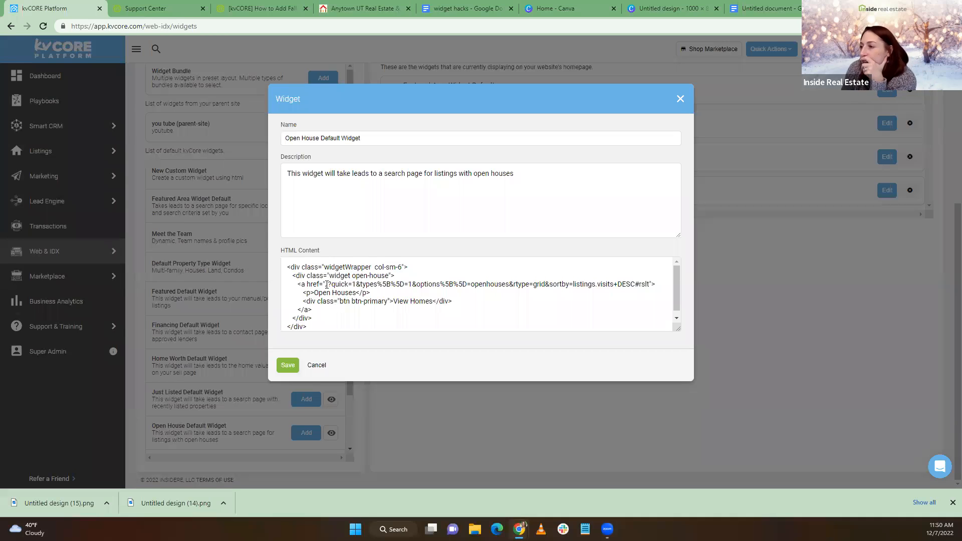
drag(325, 284, 651, 286)
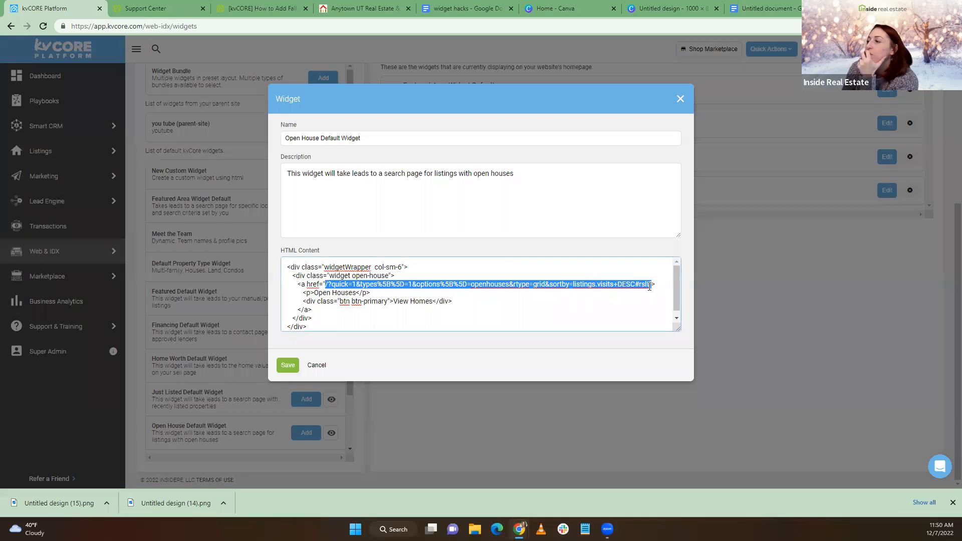
click(648, 285)
drag(649, 284, 341, 284)
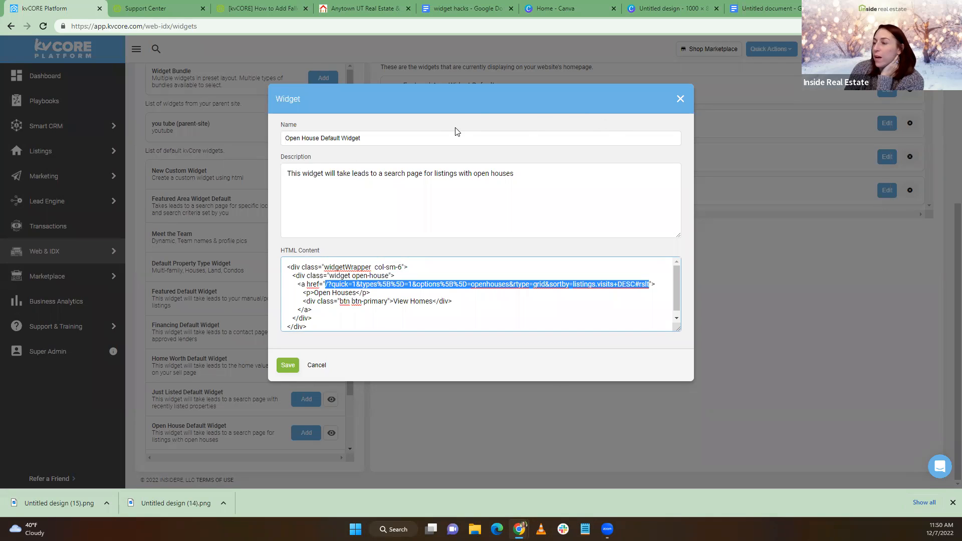
click(680, 101)
click(453, 248)
click(367, 12)
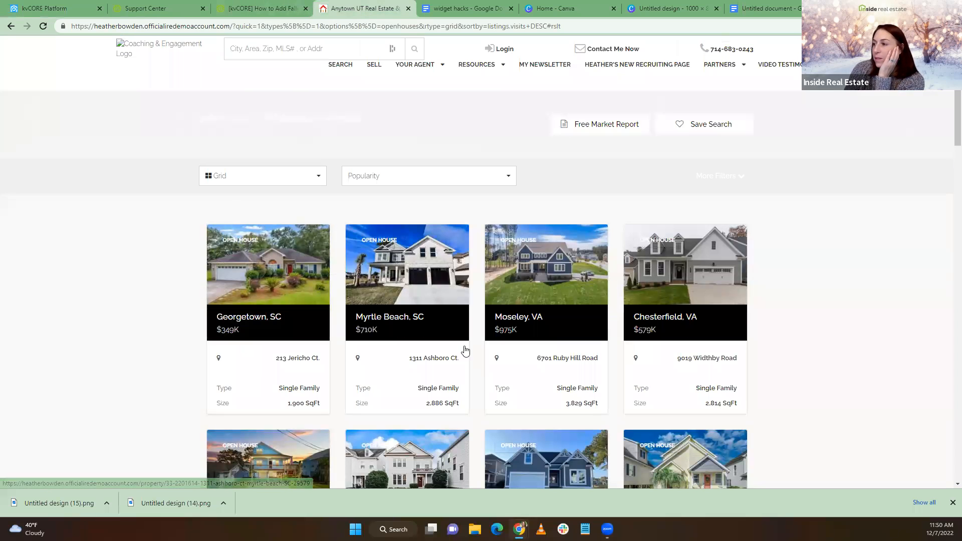
click(45, 8)
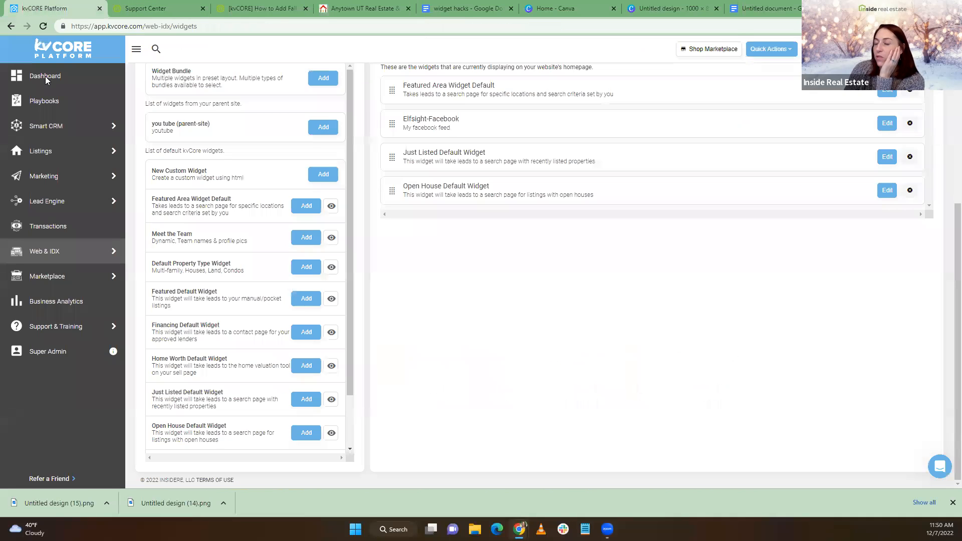
Open the squeeze page builder and set the search location to Myrtle Beach, SC
mouse_move(127, 172)
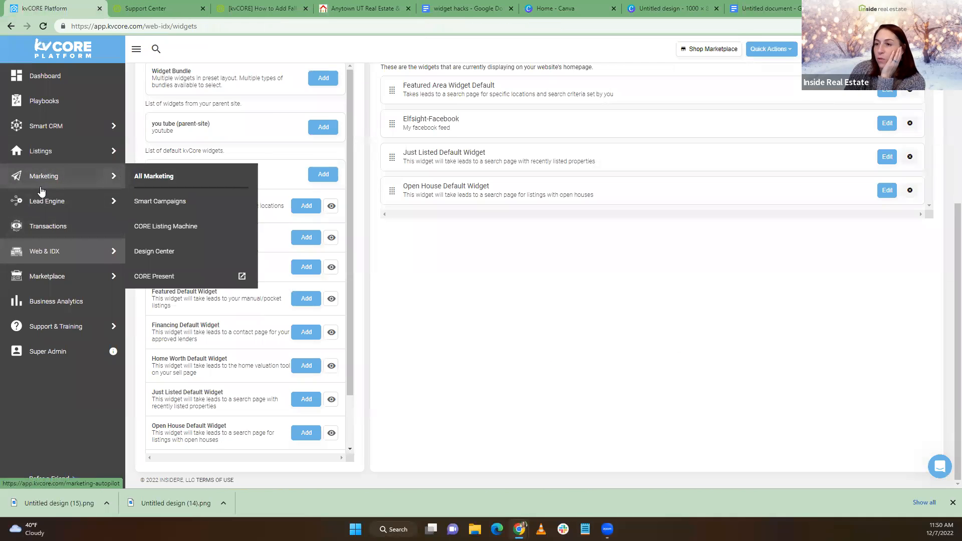
mouse_move(121, 205)
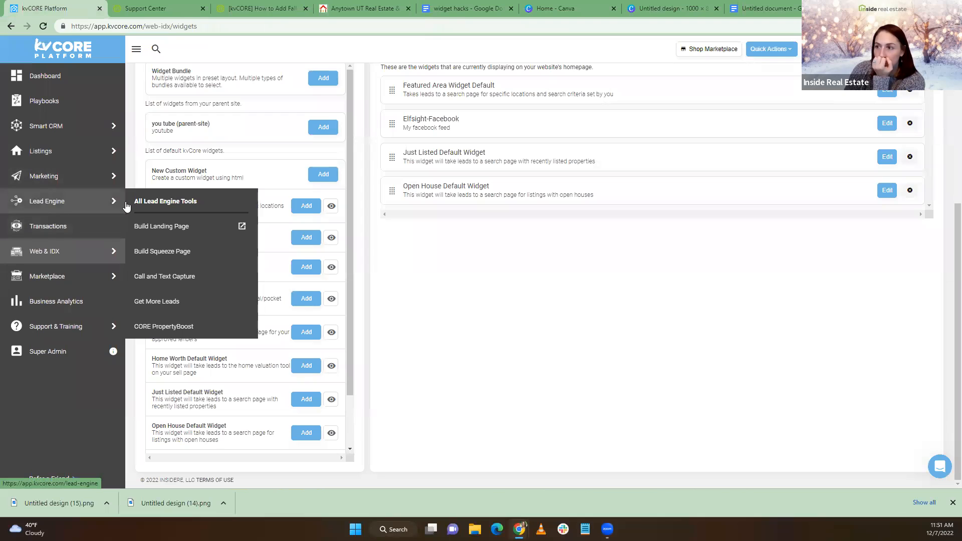
click(154, 251)
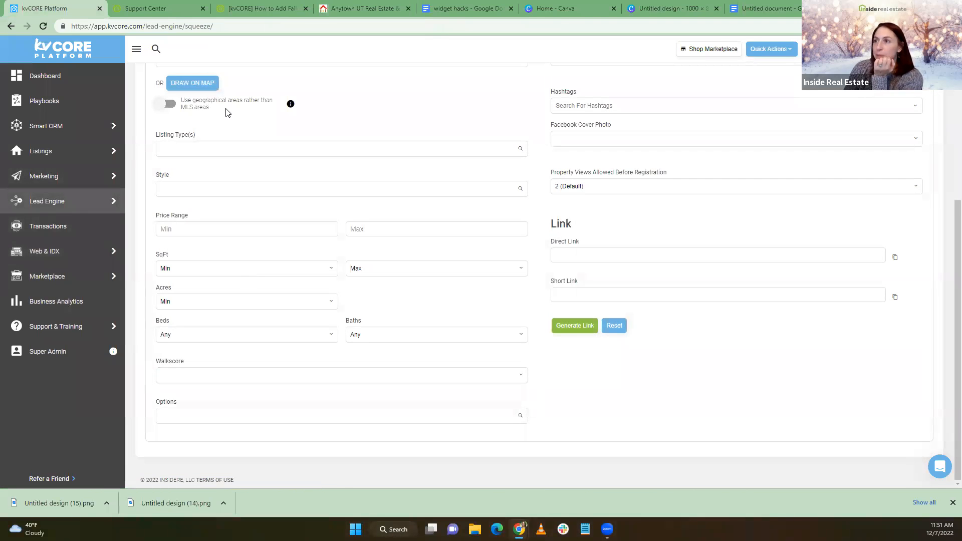
scroll(204, 197, up, 3)
click(217, 208)
text(my)
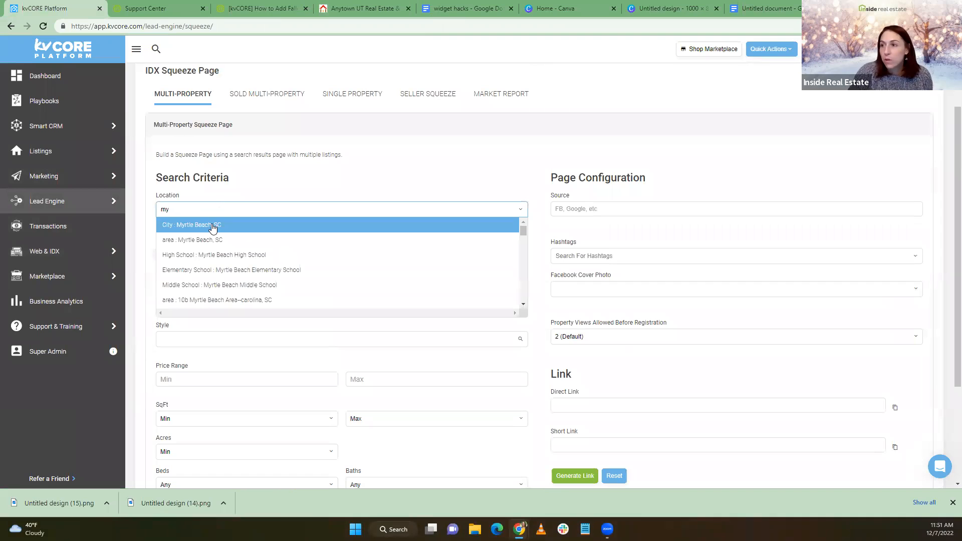
click(213, 227)
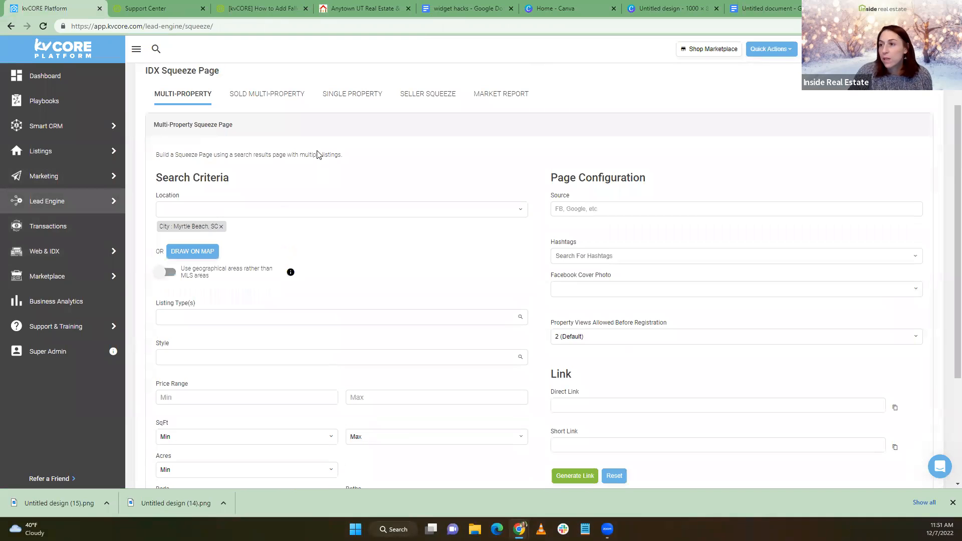
Choose the Open House search option and generate the squeeze page's direct and short links
scroll(351, 214, down, 2)
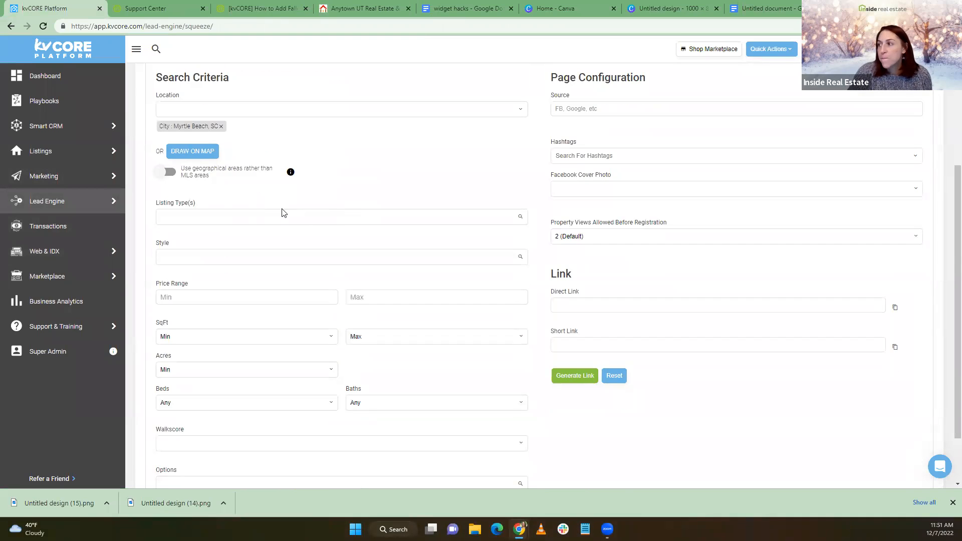
scroll(408, 331, down, 2)
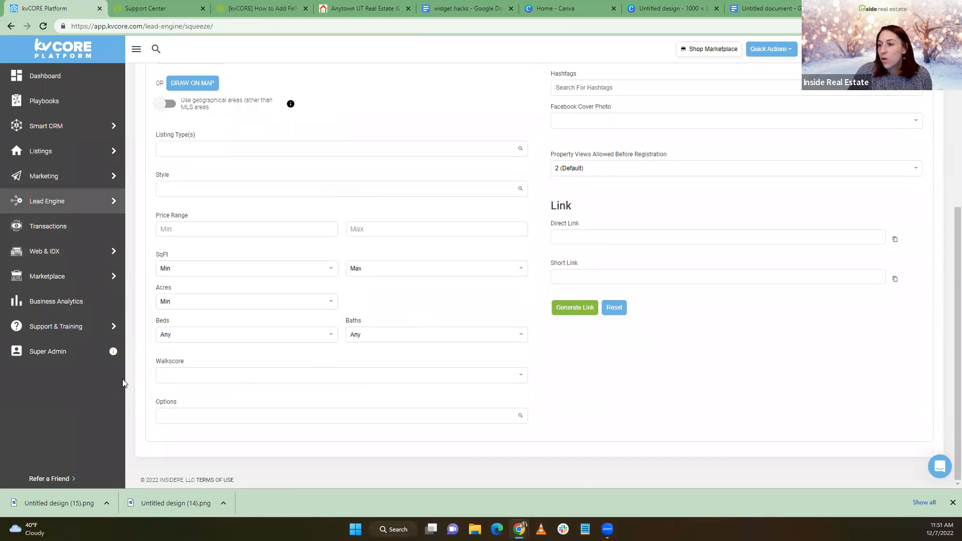
click(206, 417)
scroll(228, 448, down, 3)
scroll(226, 451, down, 5)
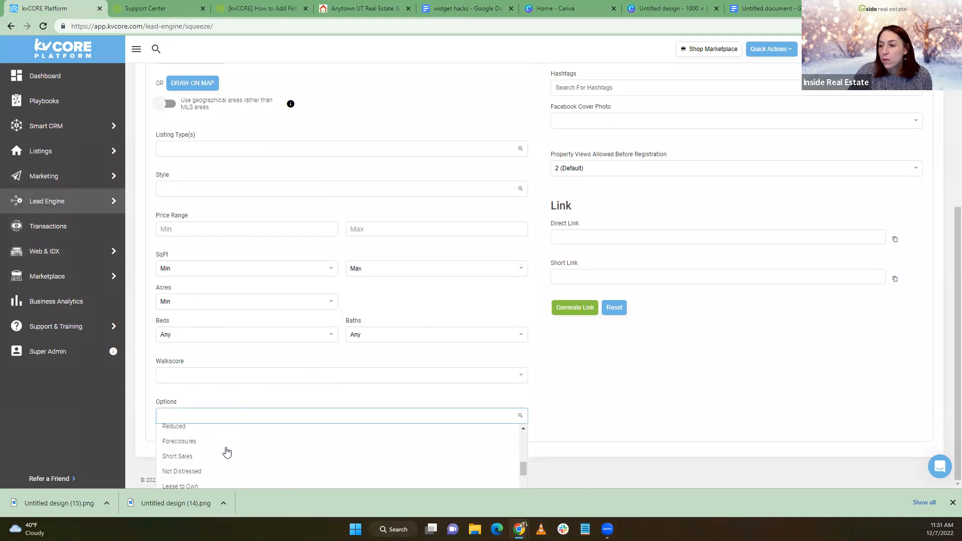
scroll(225, 454, up, 1)
scroll(249, 468, up, 4)
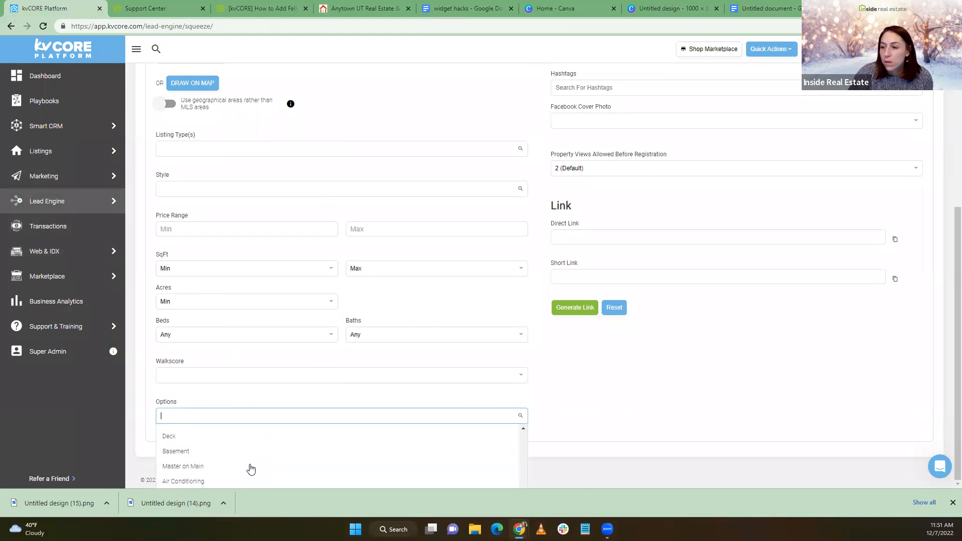
scroll(248, 474, up, 2)
scroll(248, 476, up, 6)
scroll(247, 476, up, 4)
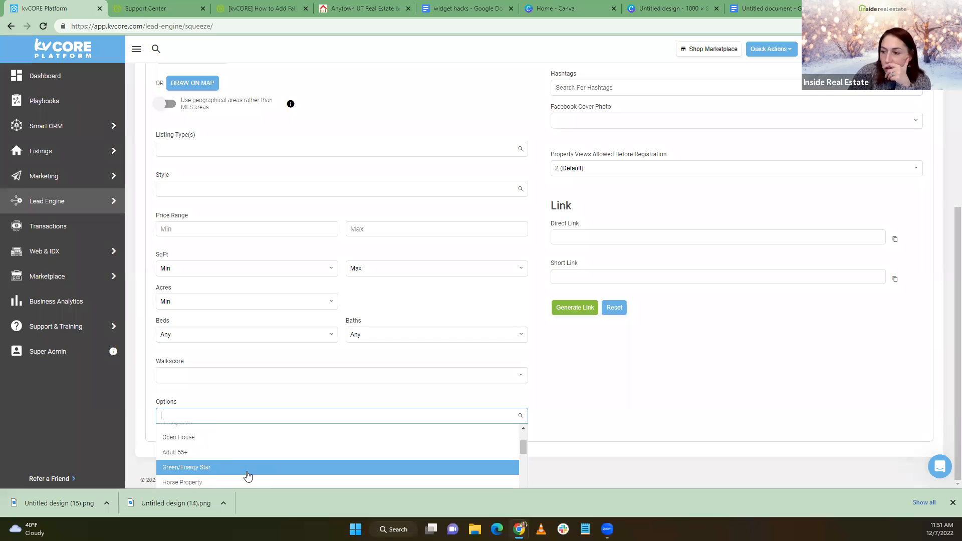
click(220, 438)
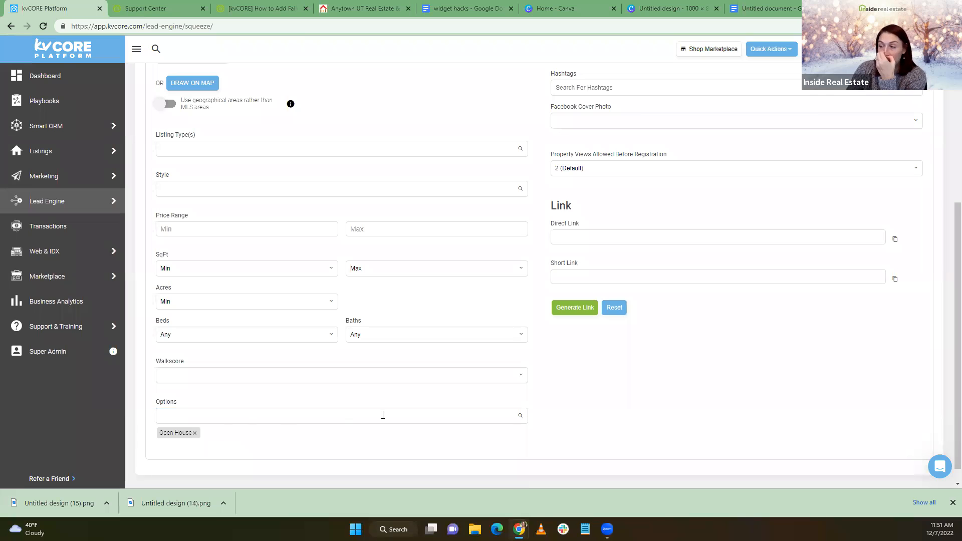
scroll(350, 393, up, 5)
scroll(237, 264, down, 4)
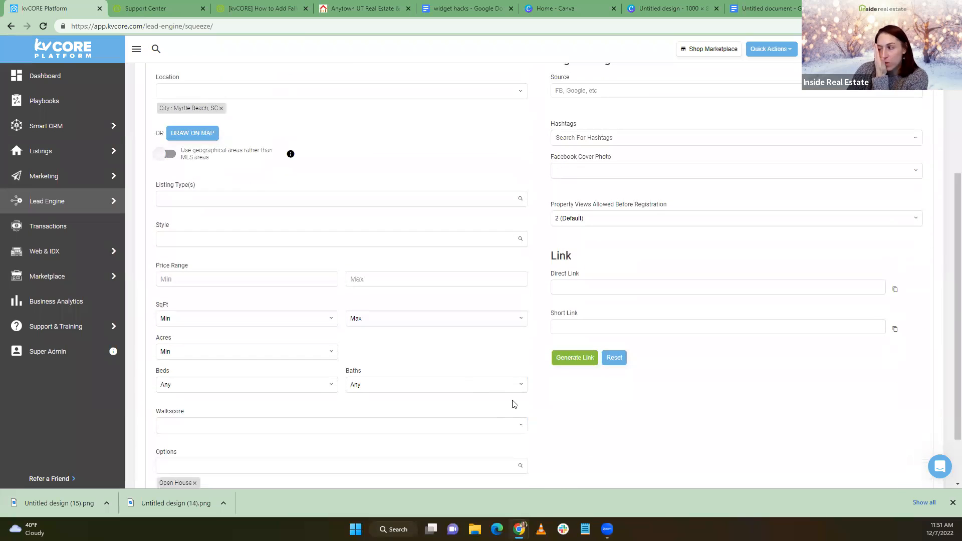
click(574, 360)
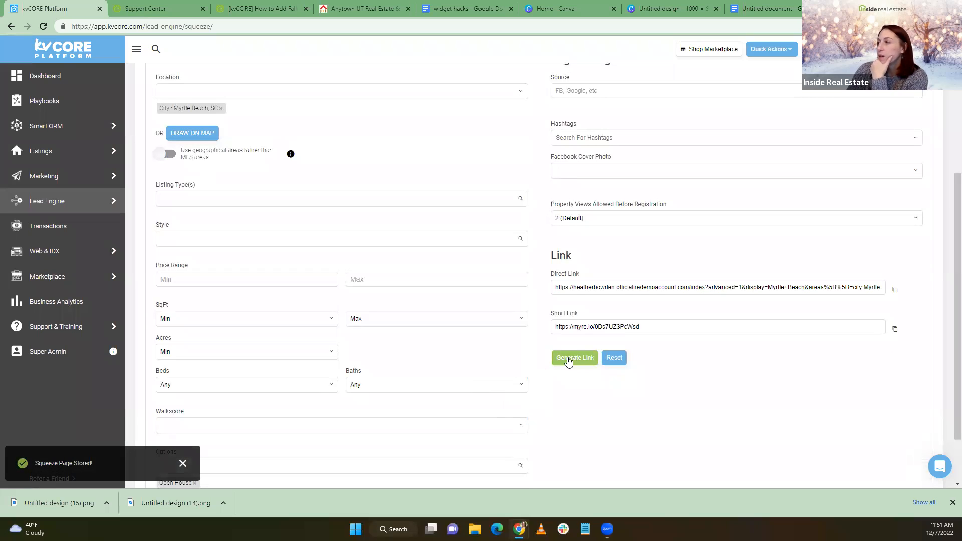
Copy the Myrtle Beach squeeze page's Direct Link URL and return to Website Manager
drag(557, 287, 947, 291)
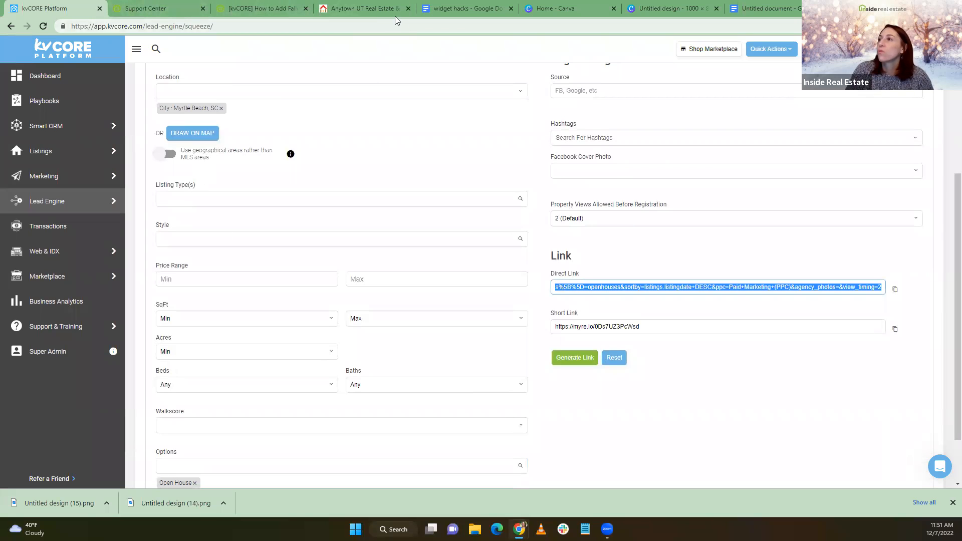
mouse_move(76, 244)
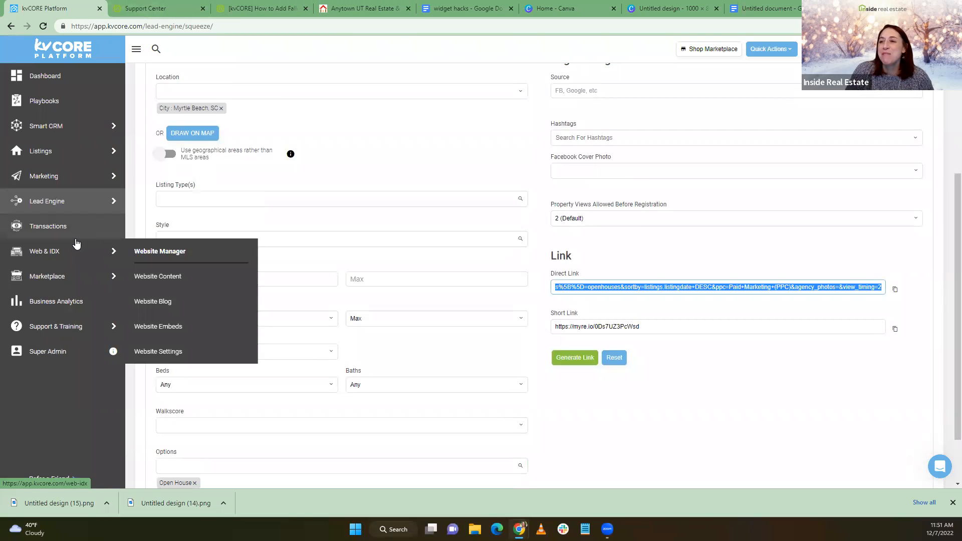
mouse_move(63, 183)
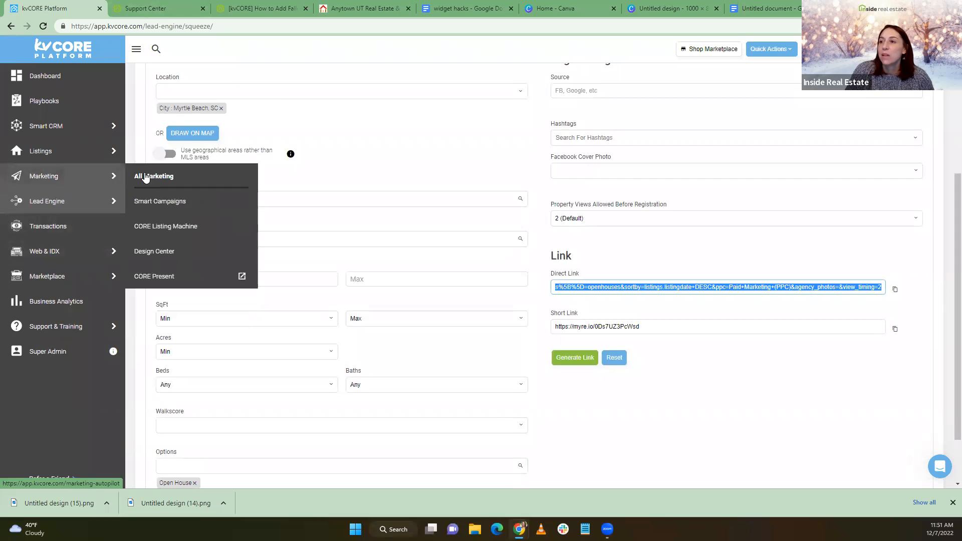
mouse_move(97, 214)
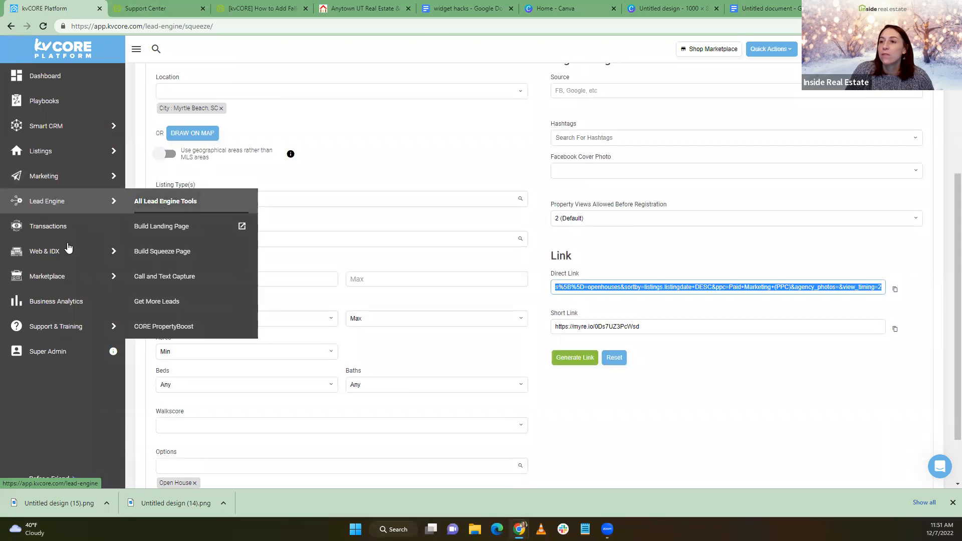
click(153, 253)
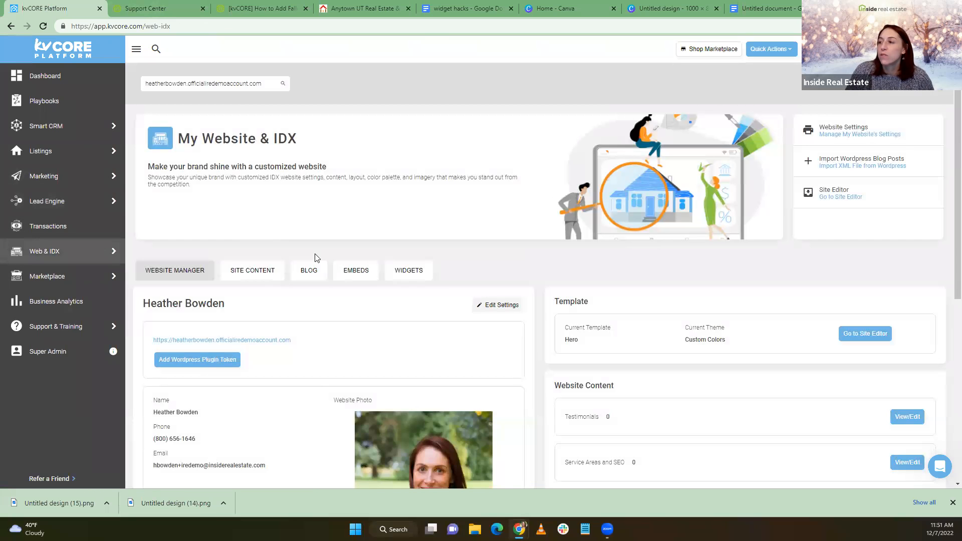
Replace the Open House Default Widget's link URL with the copied squeeze-page link and save it
click(412, 278)
scroll(435, 203, down, 5)
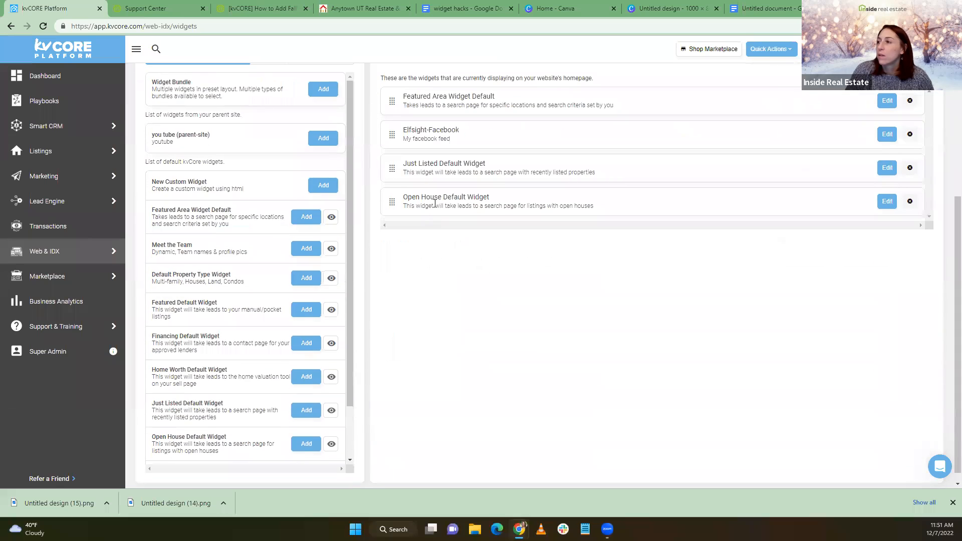
click(883, 205)
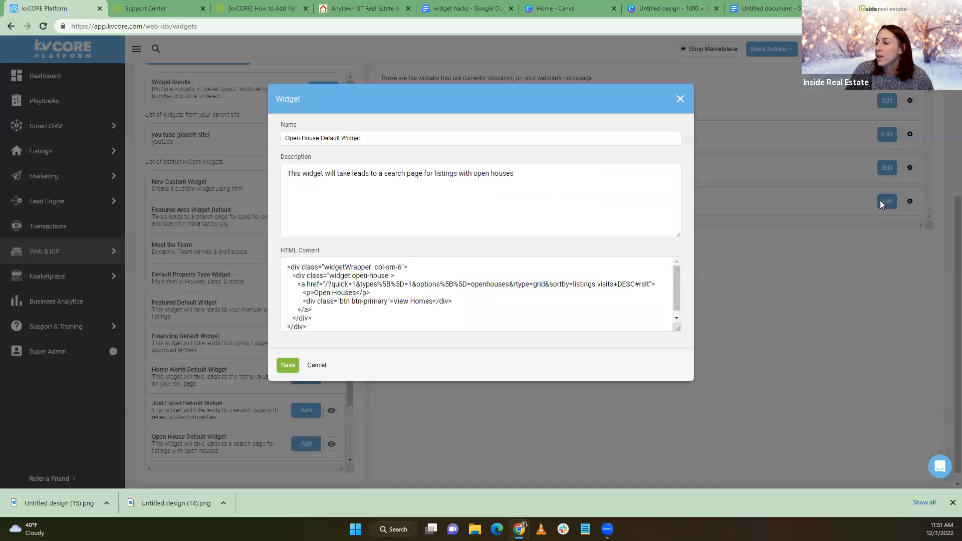
click(326, 283)
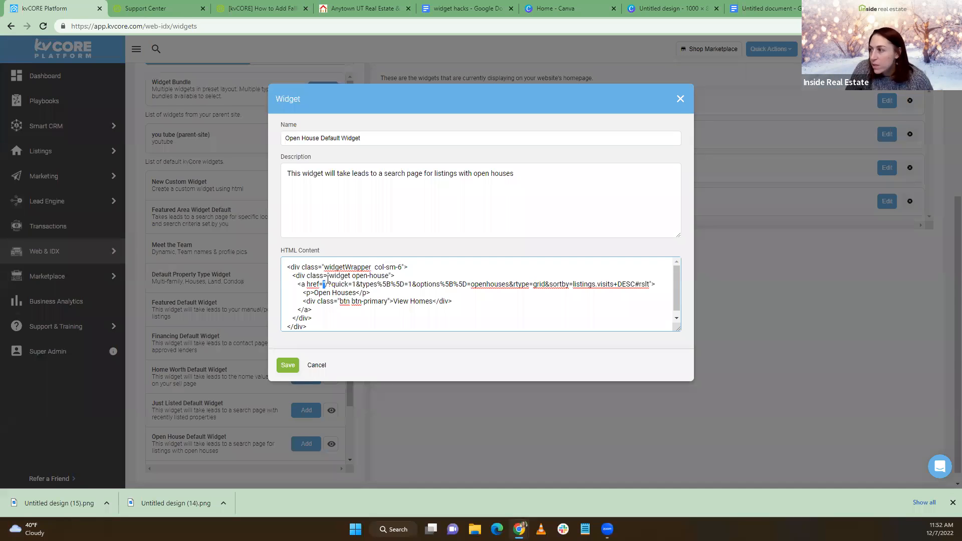
drag(326, 284, 653, 281)
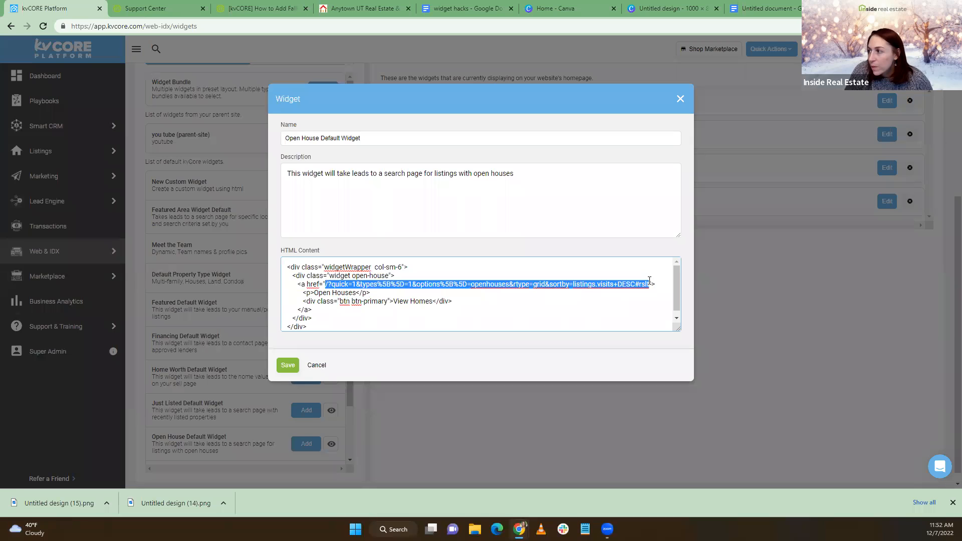
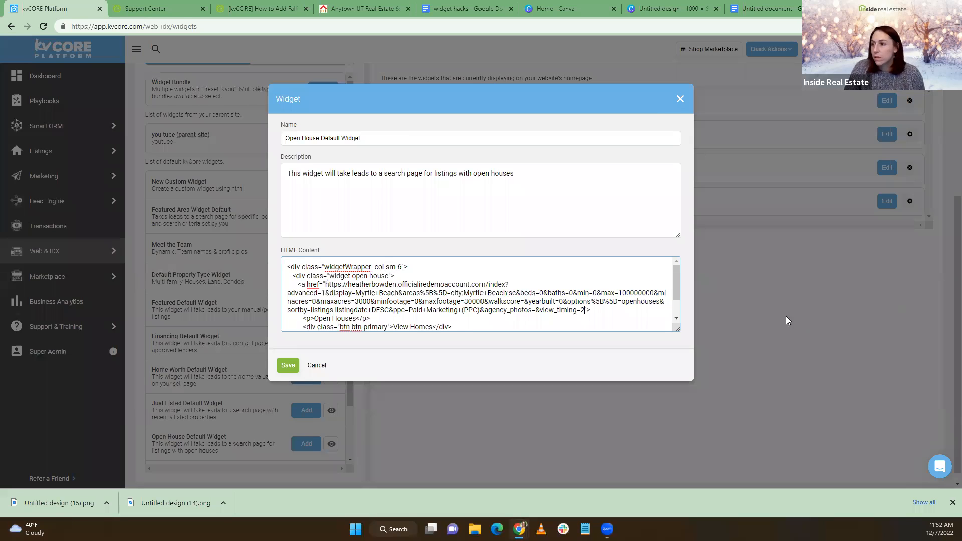
click(287, 365)
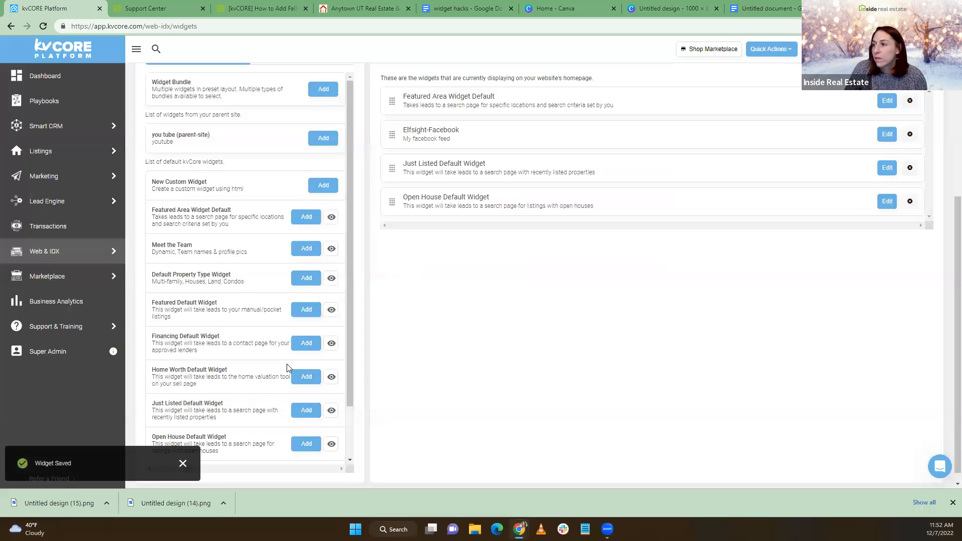
click(361, 9)
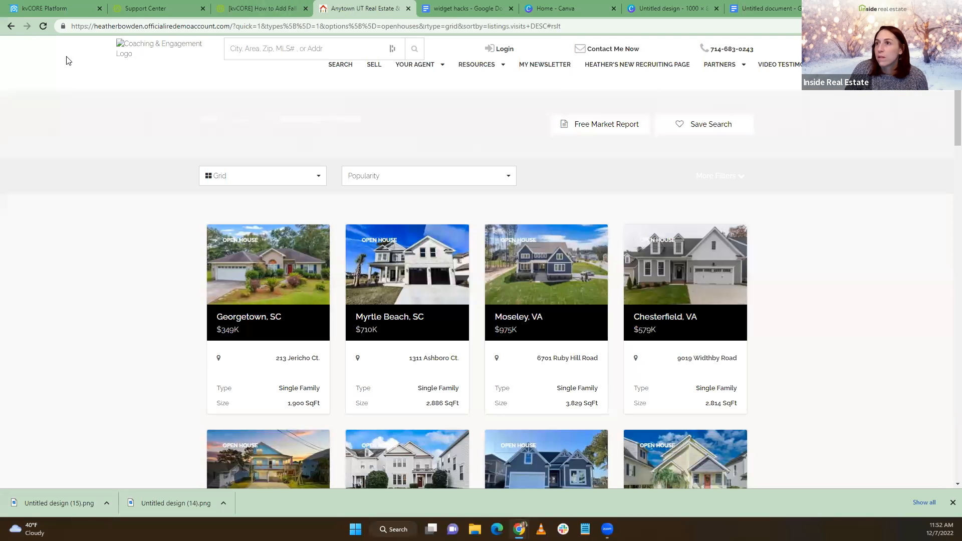
Reload the website, load the homepage, and scroll down to the Open Houses banner
click(43, 26)
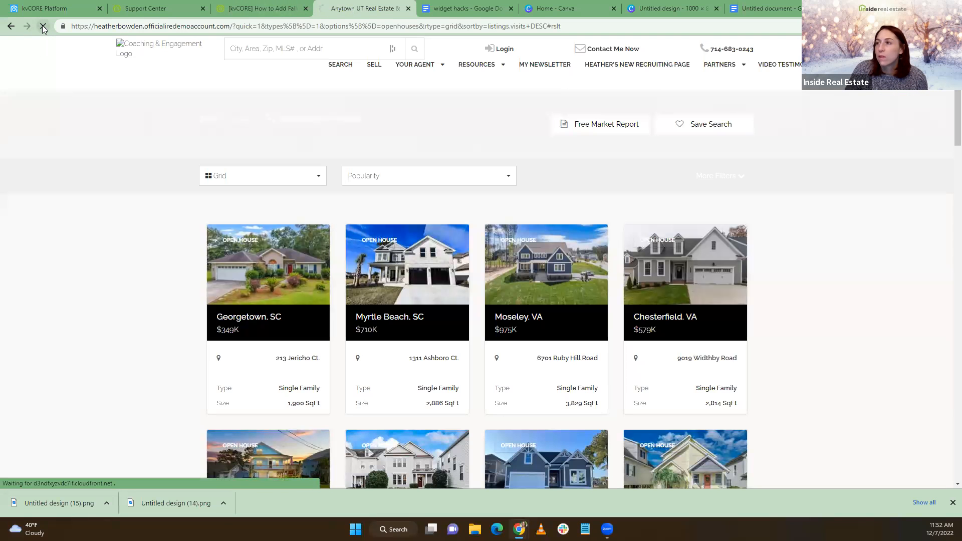
click(142, 48)
scroll(139, 144, down, 5)
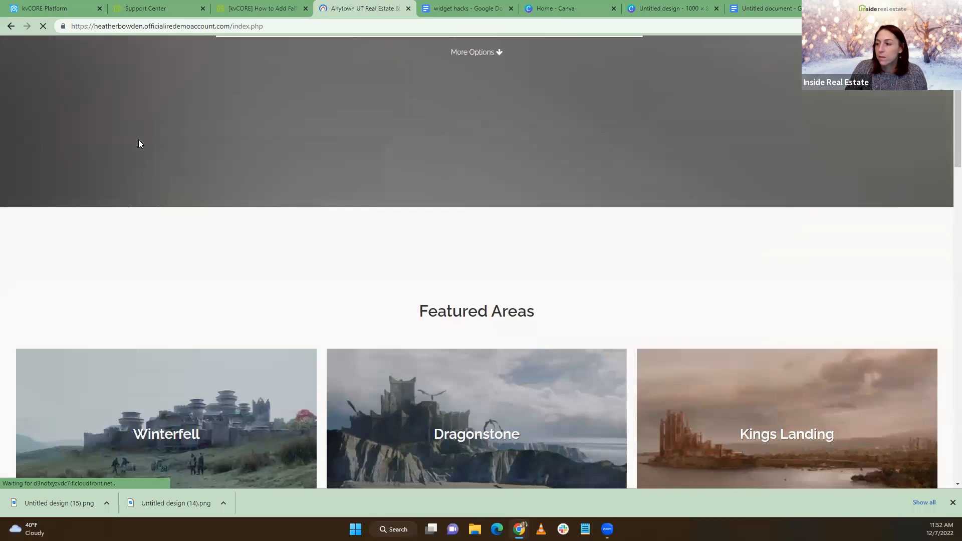
scroll(139, 144, down, 15)
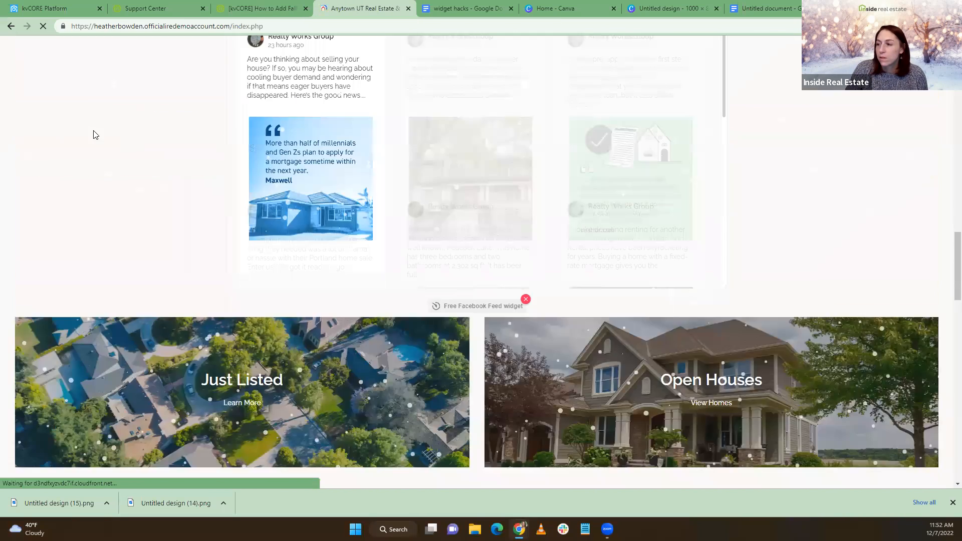
scroll(95, 135, down, 5)
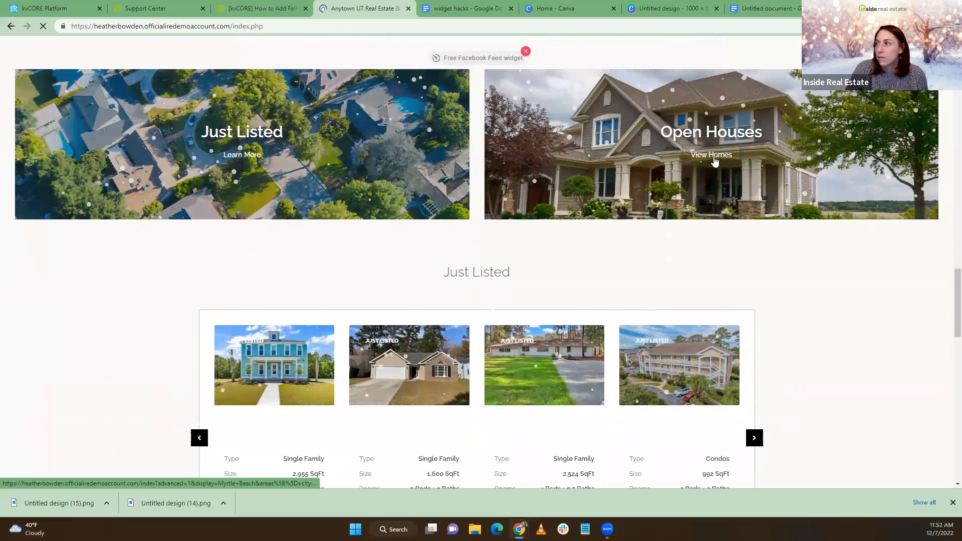
Follow the Open Houses banner's View Homes to browse Myrtle Beach, SC open-house listings and map
click(715, 160)
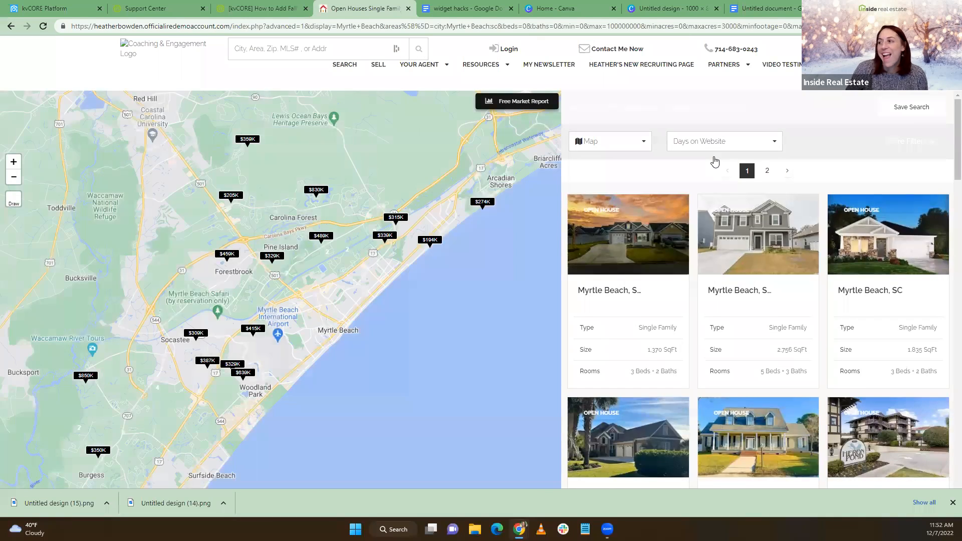
scroll(715, 159, down, 3)
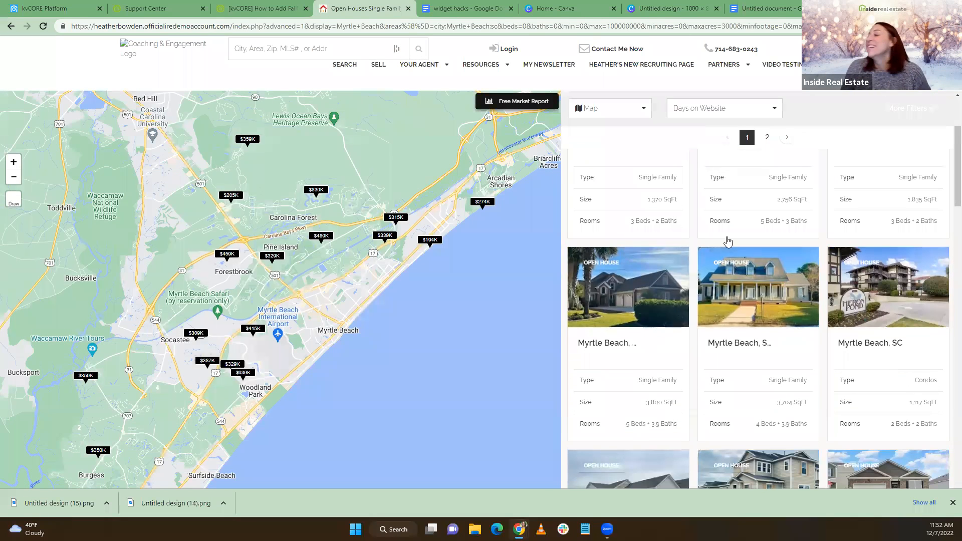
scroll(668, 280, down, 1)
scroll(715, 279, down, 5)
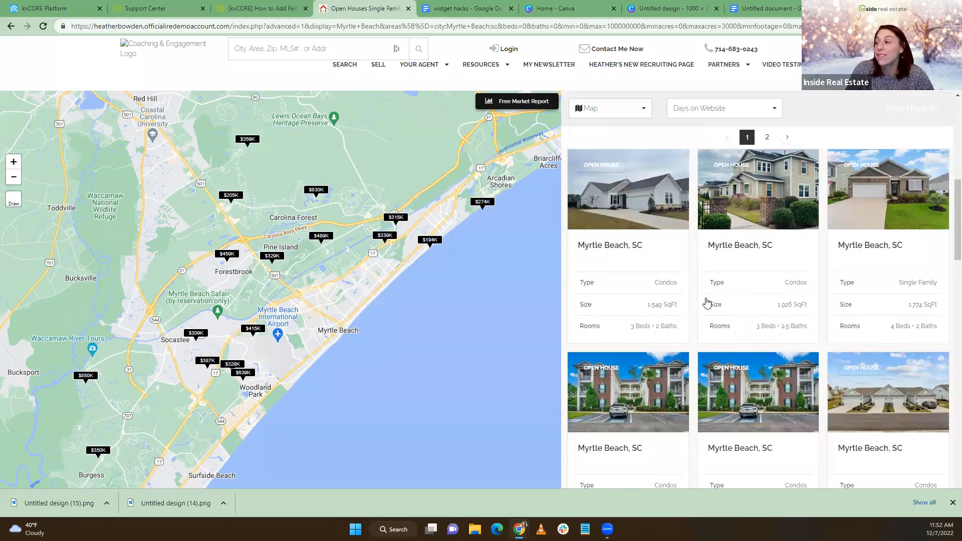
scroll(707, 303, down, 2)
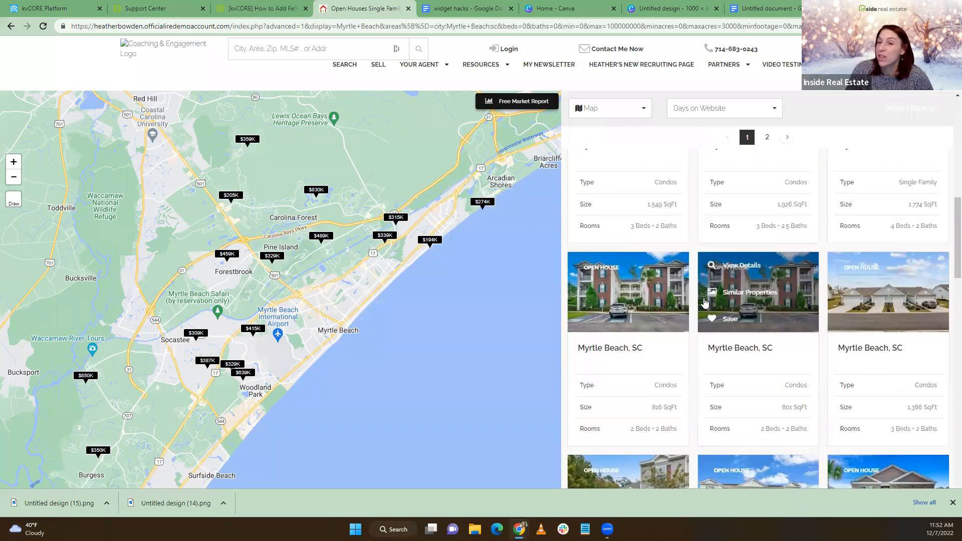
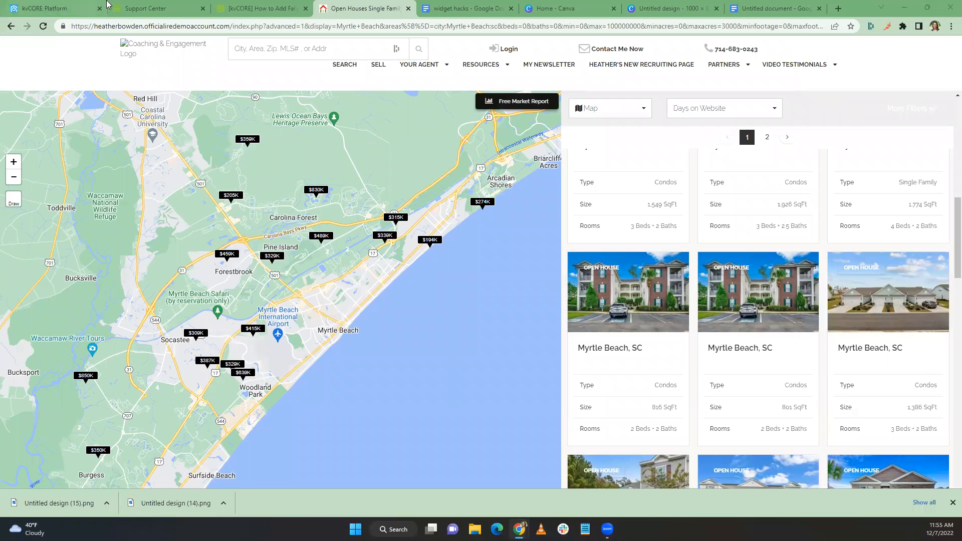
Return to the kvCORE tab and open the MLS property Listings page from the sidebar
click(65, 8)
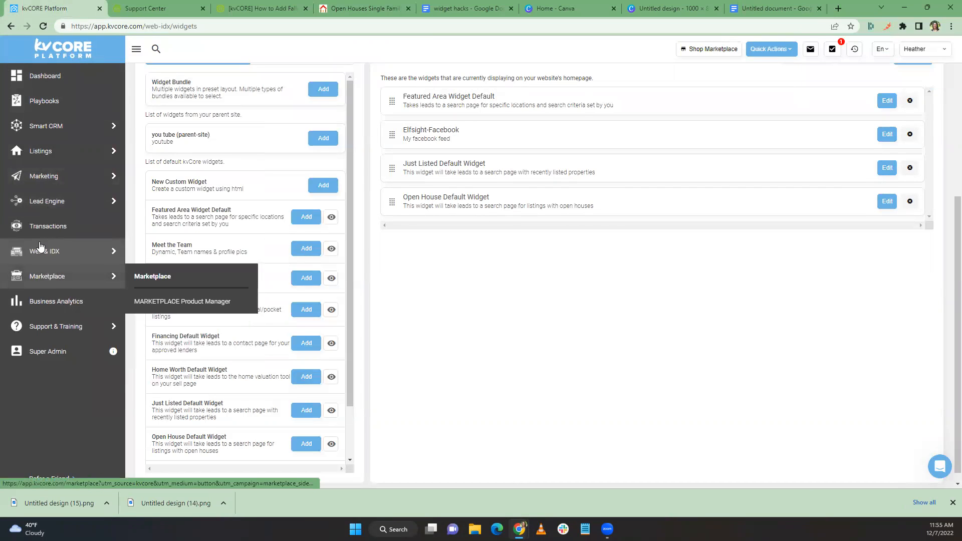
mouse_move(40, 205)
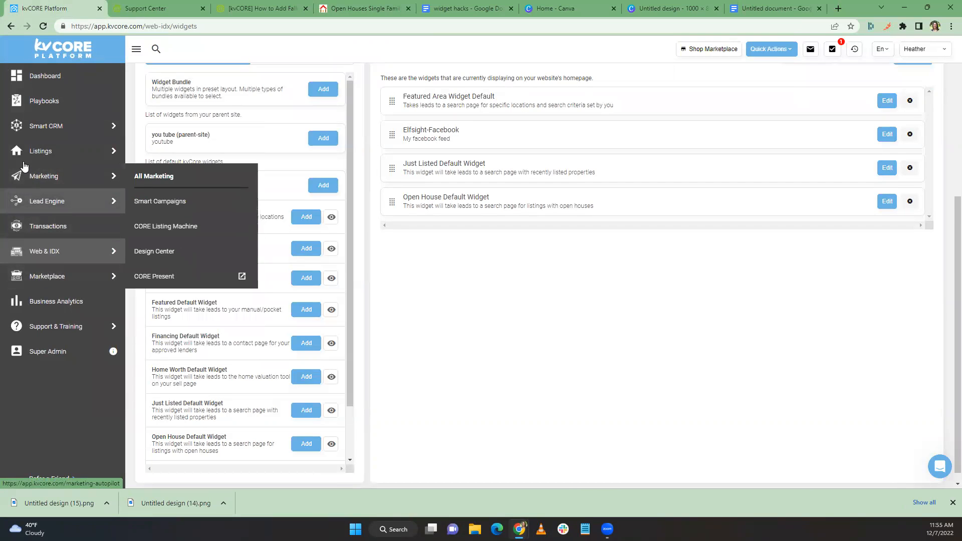
mouse_move(36, 169)
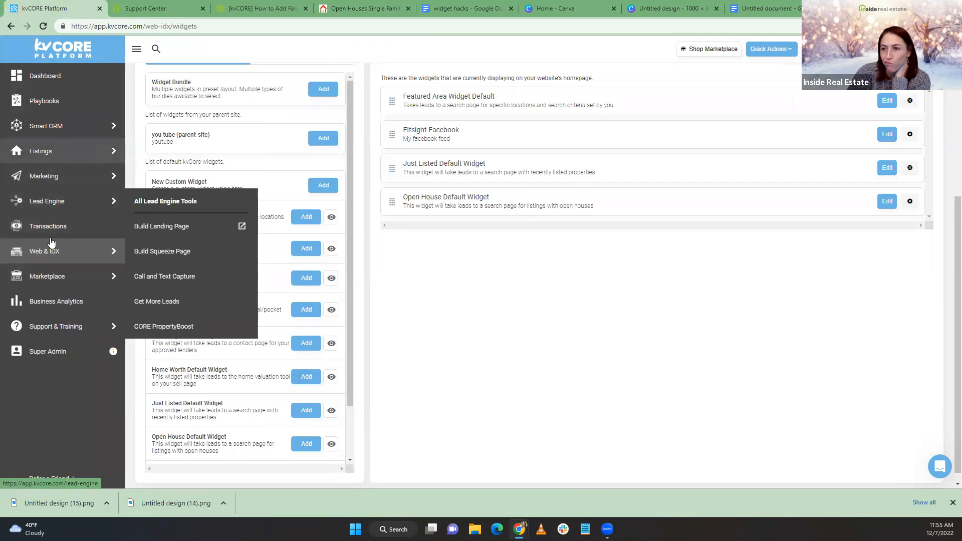
mouse_move(43, 281)
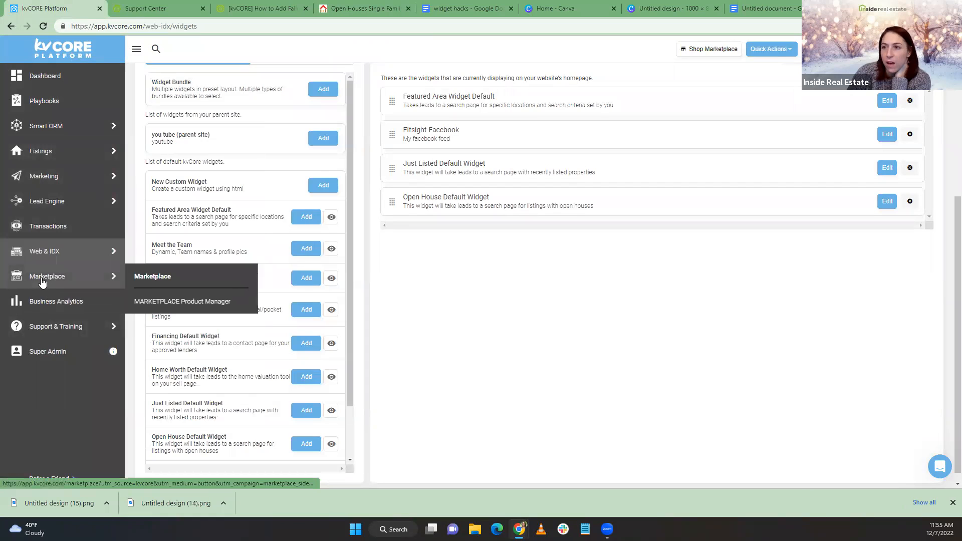
click(39, 156)
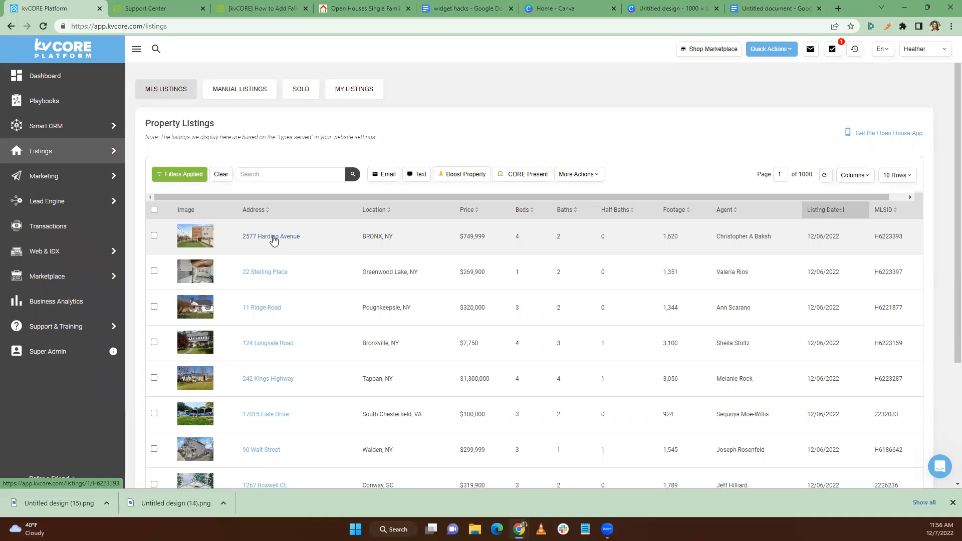
Open the Filters panel beside the property listings table
scroll(273, 240, down, 2)
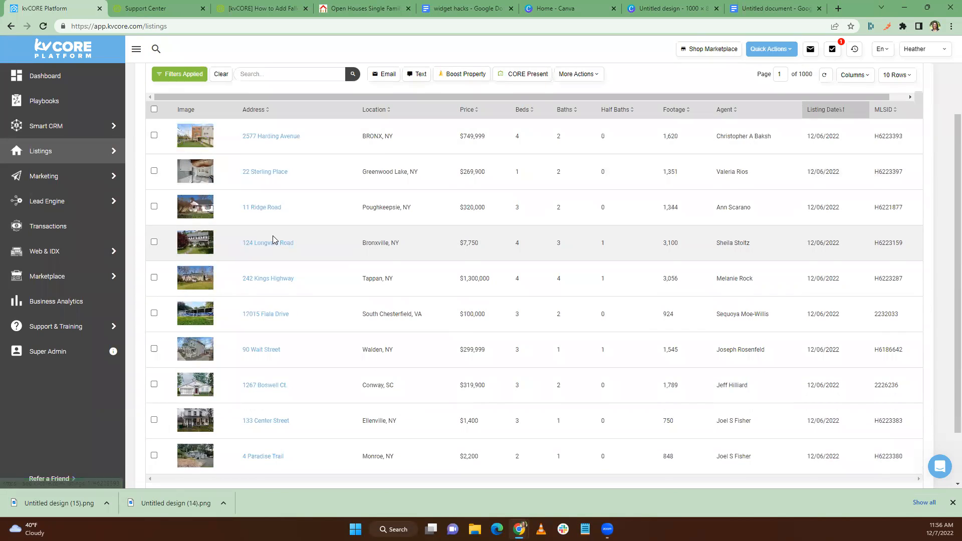
scroll(273, 241, up, 1)
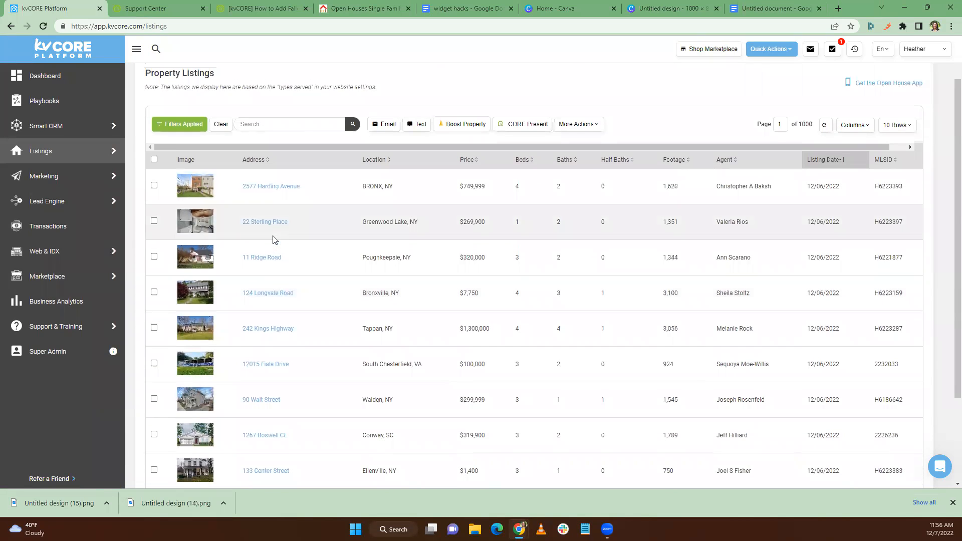
mouse_move(116, 123)
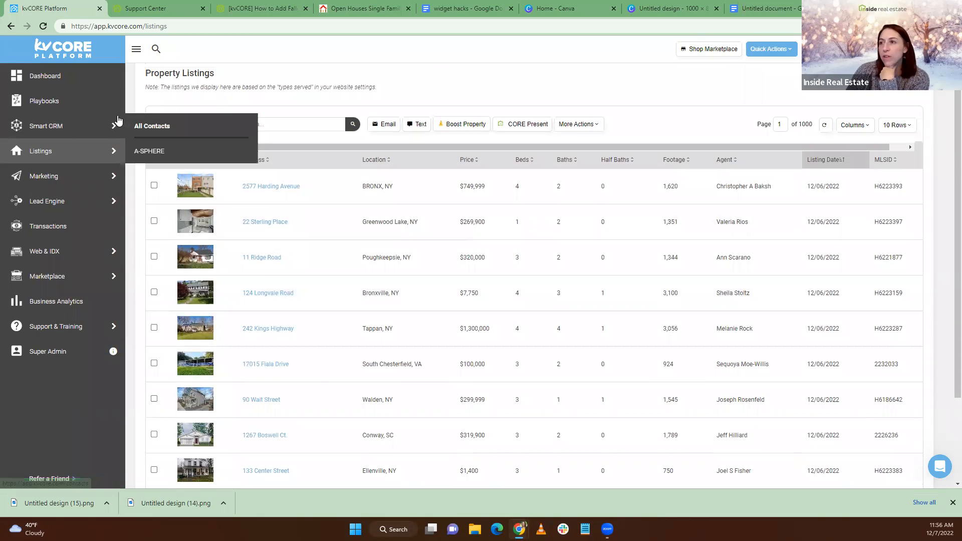
click(186, 129)
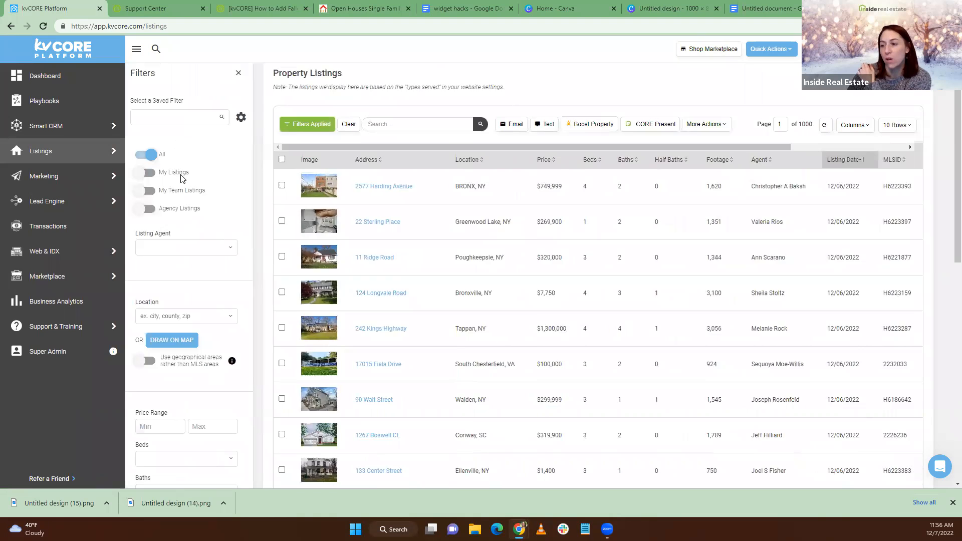
scroll(167, 254, down, 10)
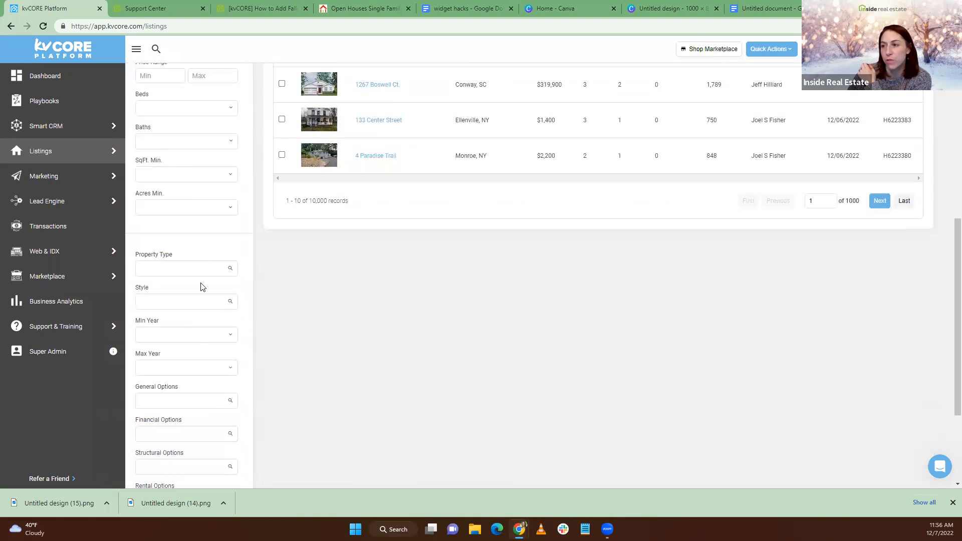
scroll(185, 328, up, 3)
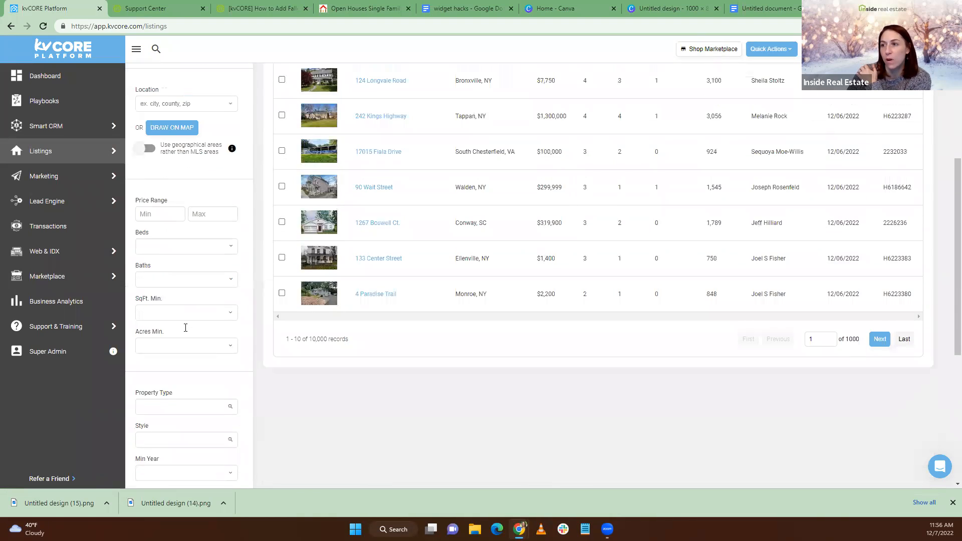
scroll(185, 339, down, 5)
scroll(185, 341, up, 5)
scroll(285, 340, down, 2)
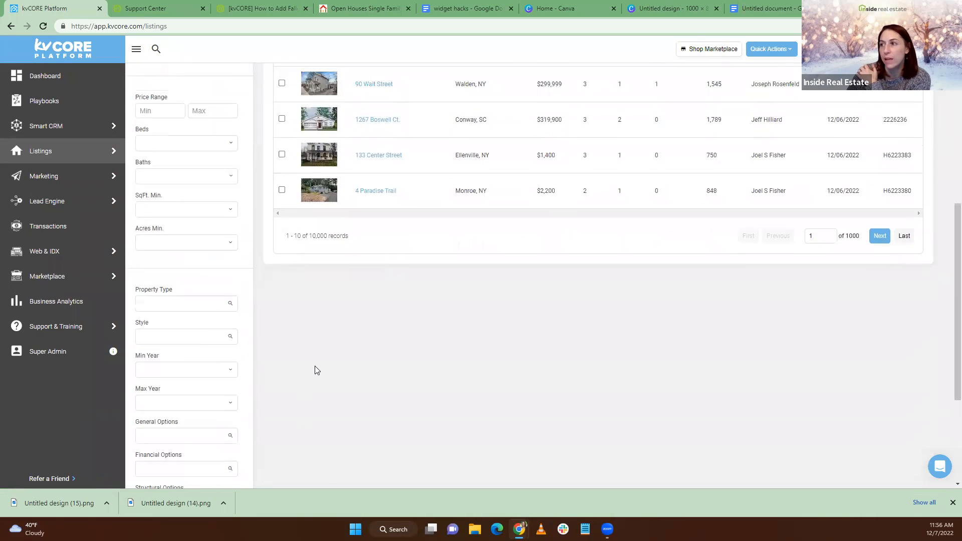
scroll(317, 371, up, 7)
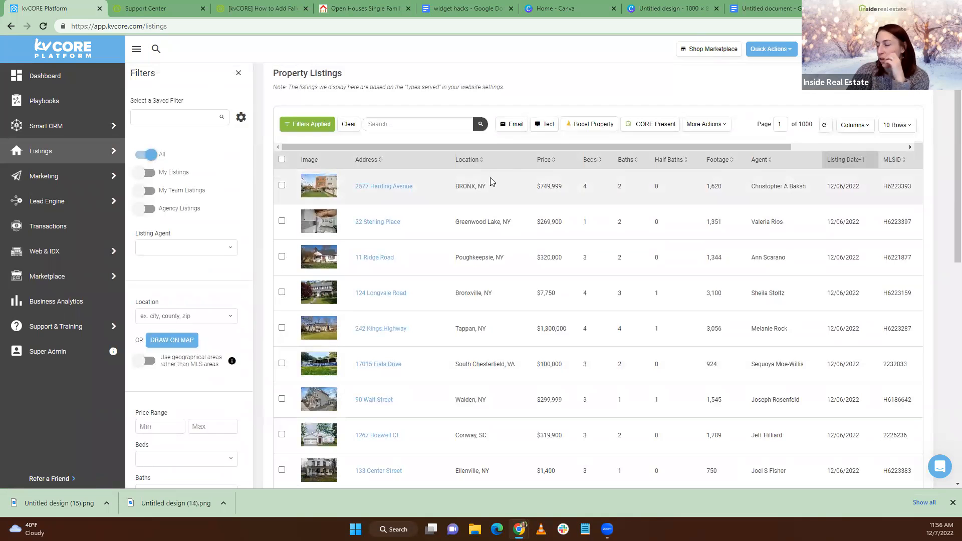
click(378, 189)
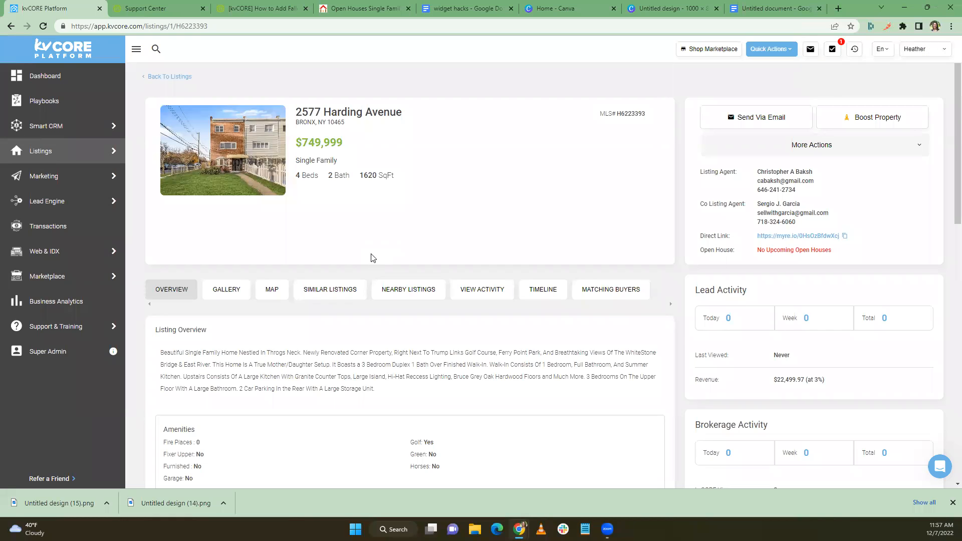
Go back to the listings table, then open the Support Center in a new tab
click(165, 78)
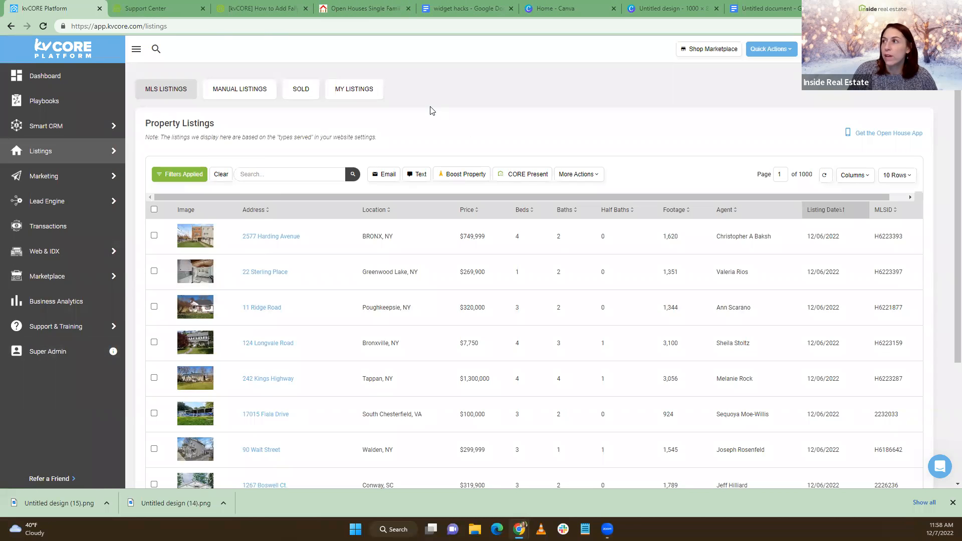
mouse_move(66, 328)
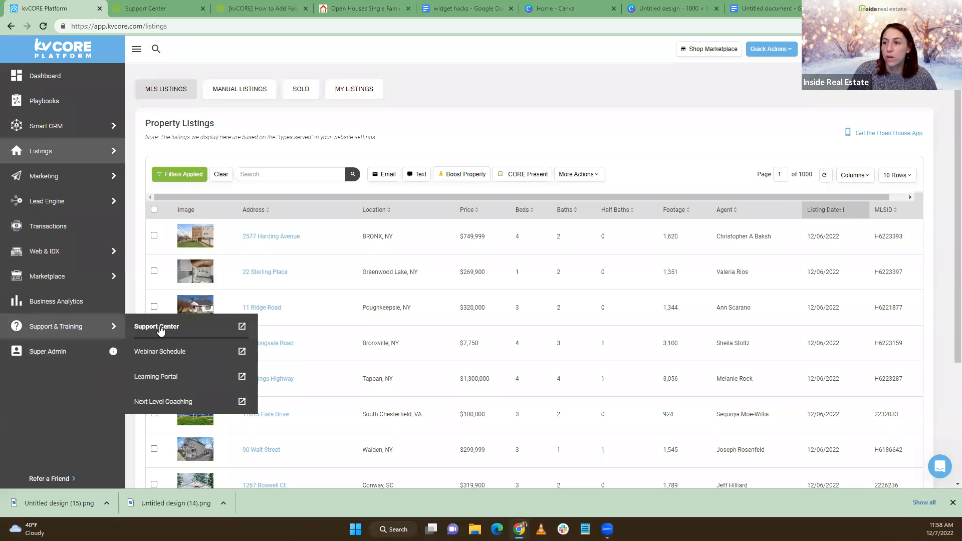
click(193, 323)
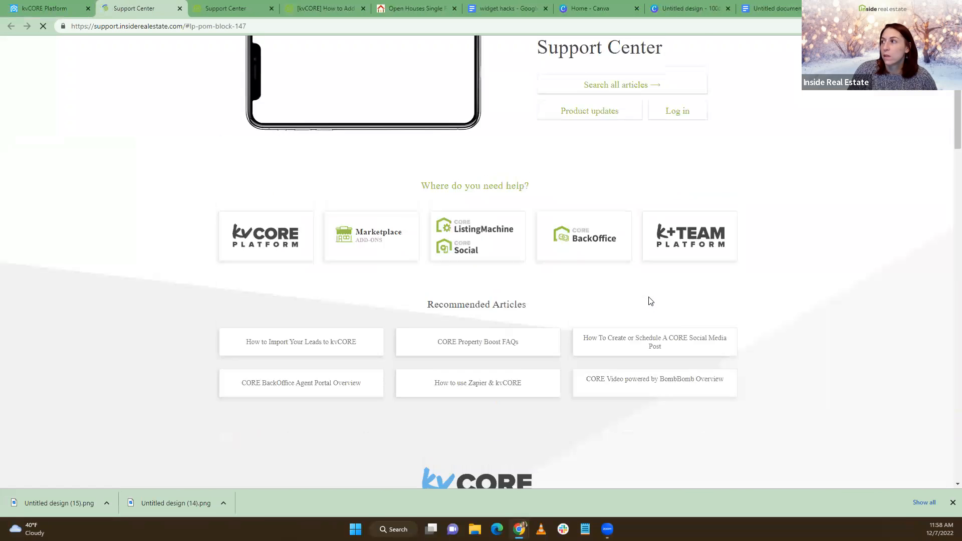
Search the help articles for 'snow'
click(607, 152)
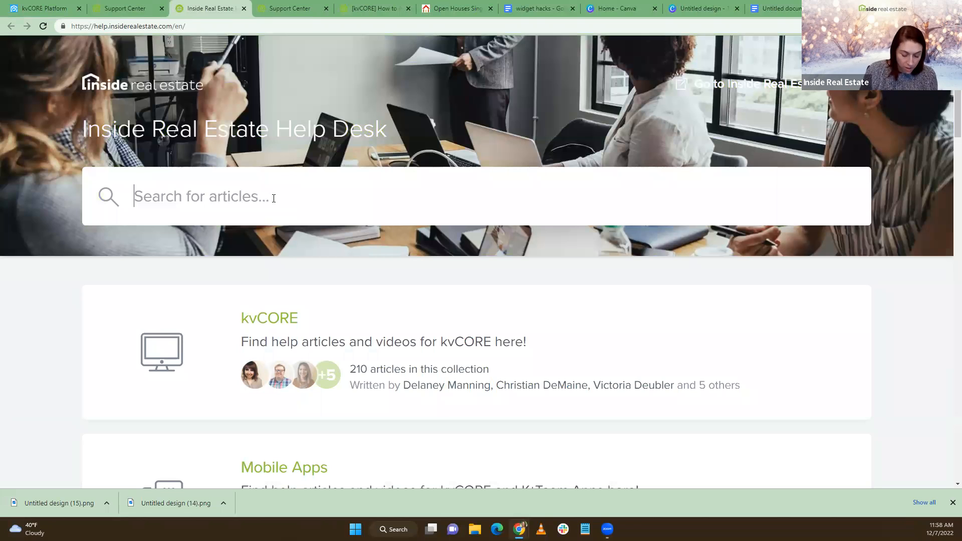
text(sbow)
key(BackSpace)
key(BackSpace)
key(BackSpace)
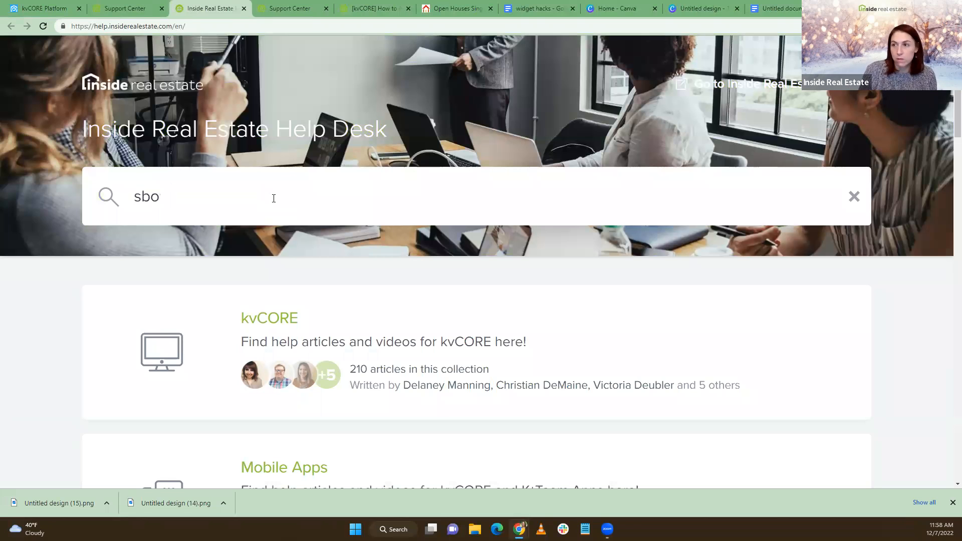
text(now)
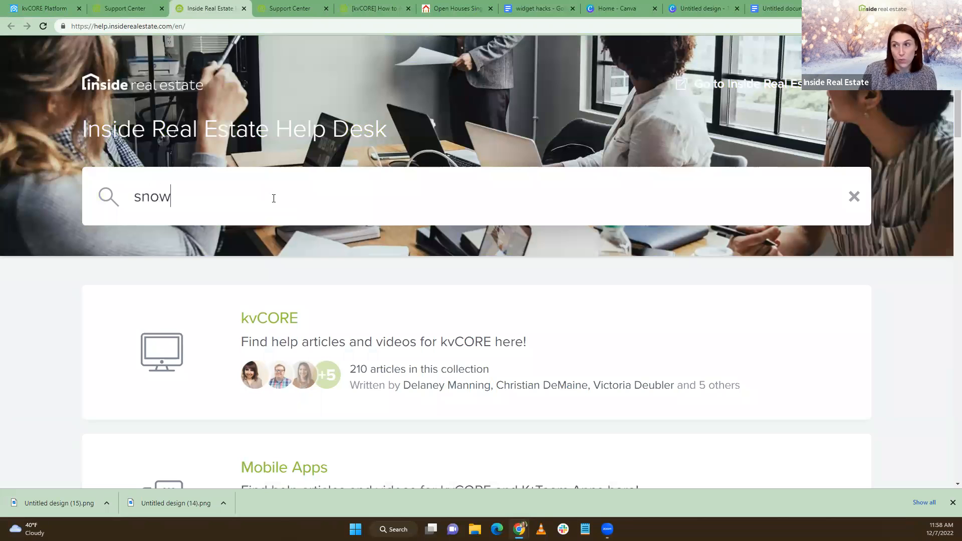
key(Return)
Open the Falling Snow article and select its snow script code
scroll(281, 201, down, 3)
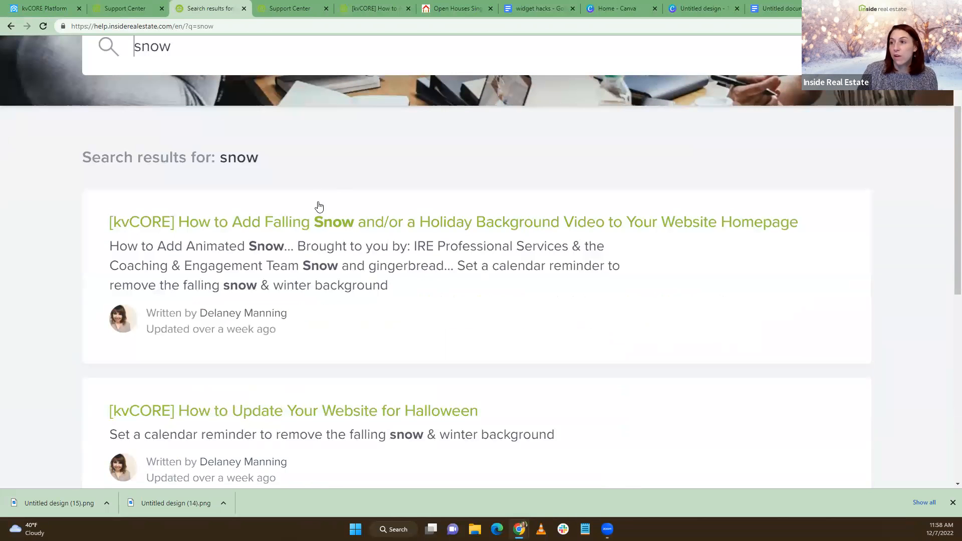
click(317, 221)
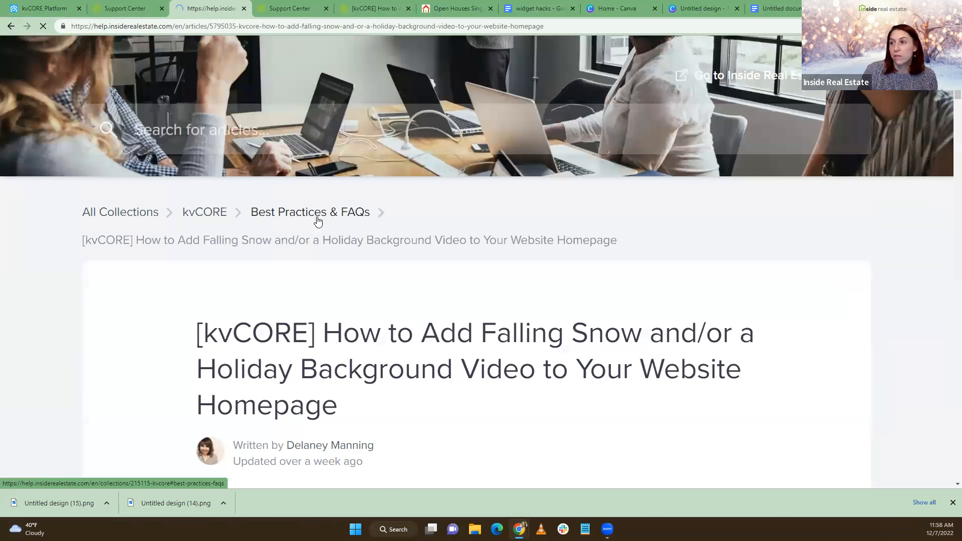
scroll(301, 236, down, 3)
scroll(189, 232, down, 15)
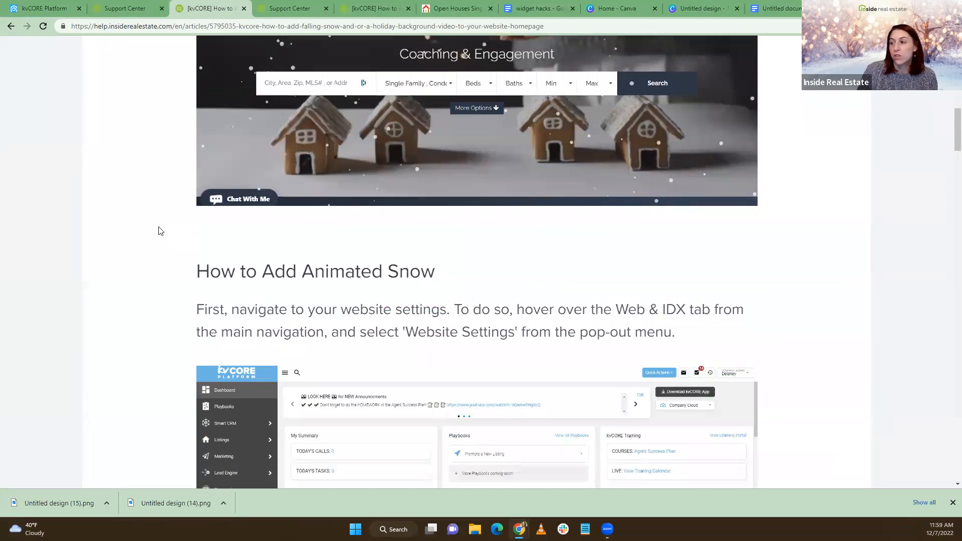
scroll(158, 230, down, 15)
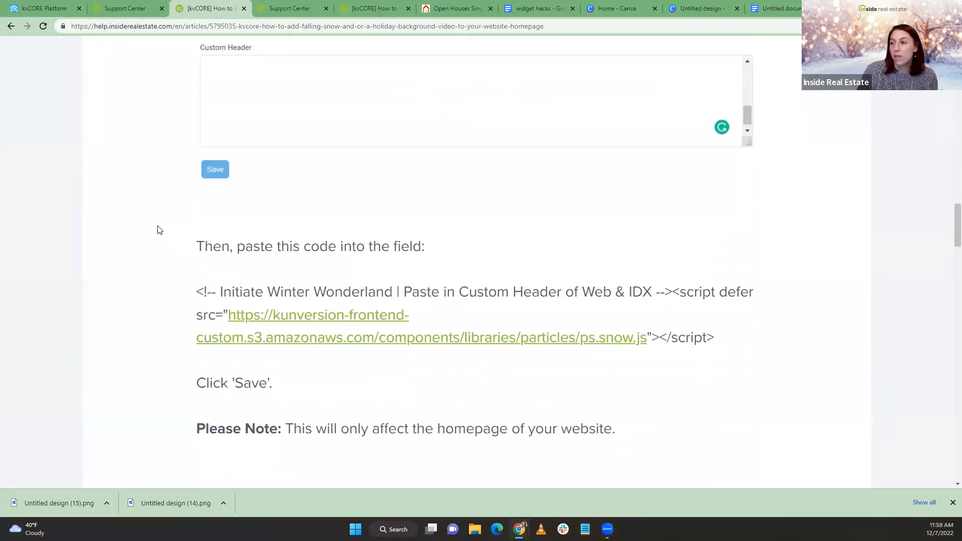
scroll(158, 230, down, 15)
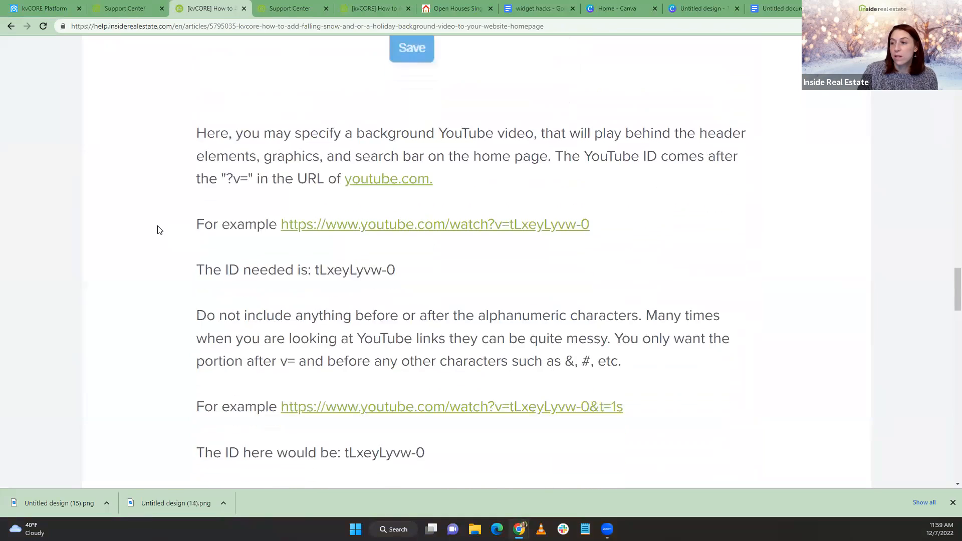
scroll(158, 230, up, 20)
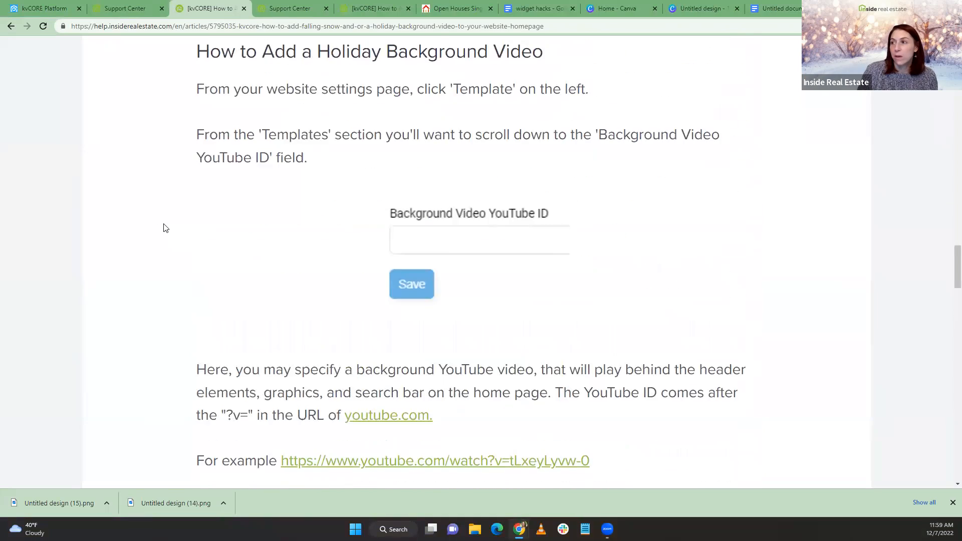
drag(197, 246, 713, 281)
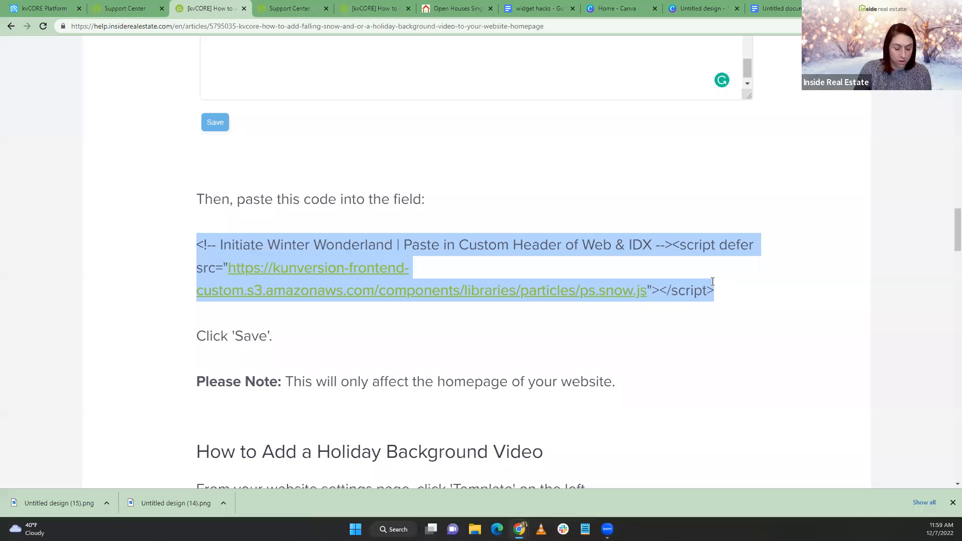
click(44, 8)
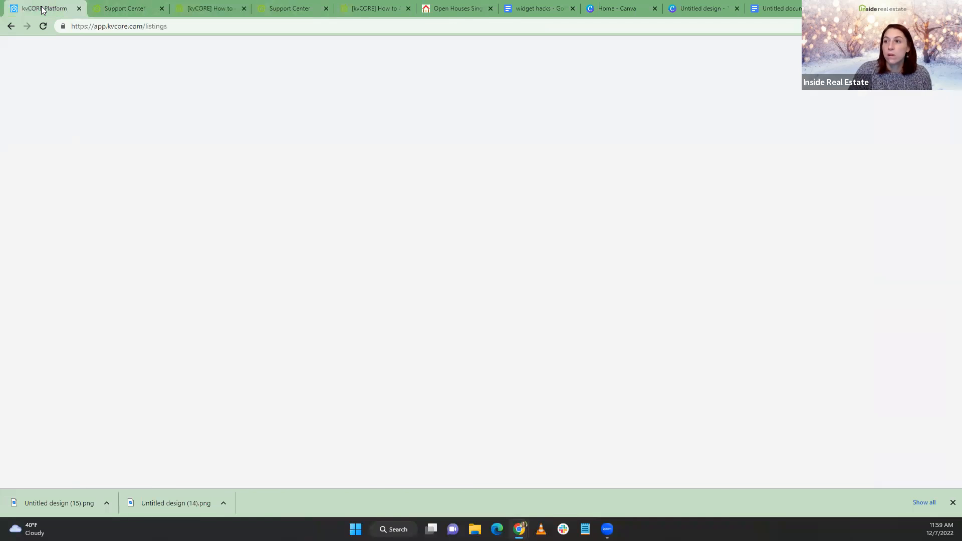
Find the falling-snow script in the Website Manager's Custom Header settings
mouse_move(37, 202)
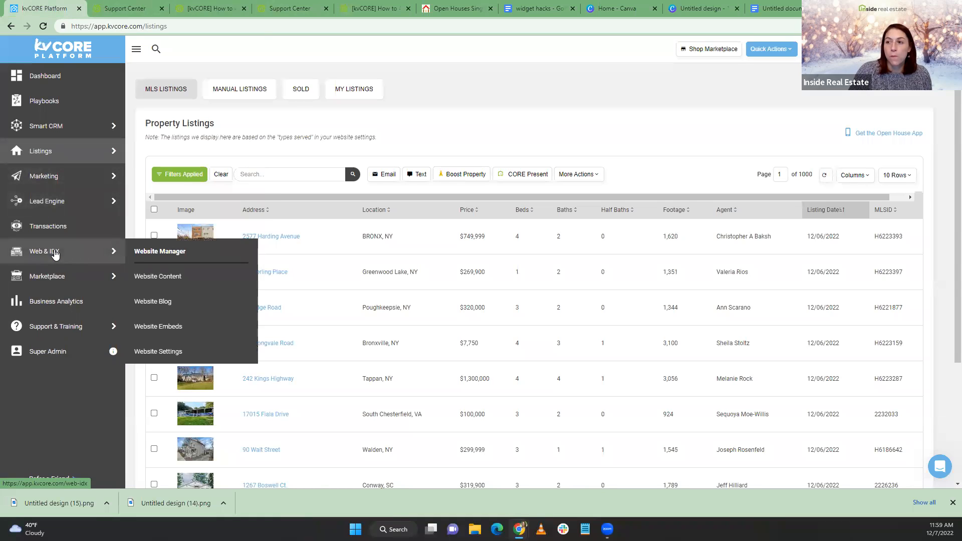
click(156, 255)
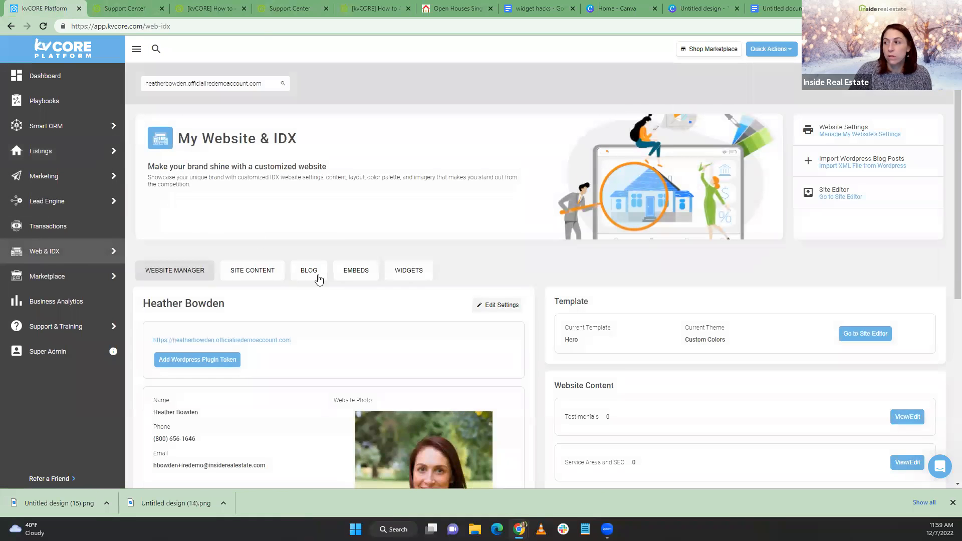
click(498, 306)
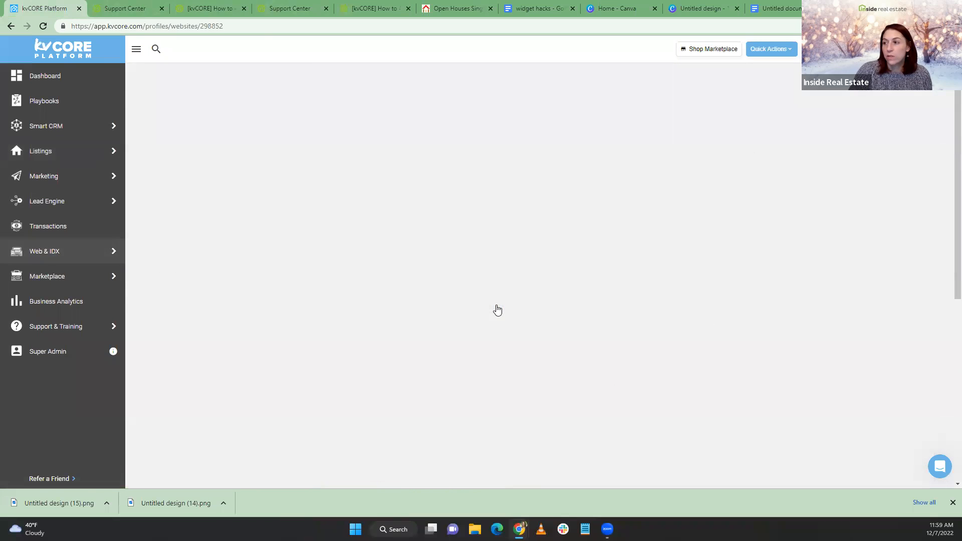
scroll(402, 270, down, 3)
scroll(175, 285, down, 15)
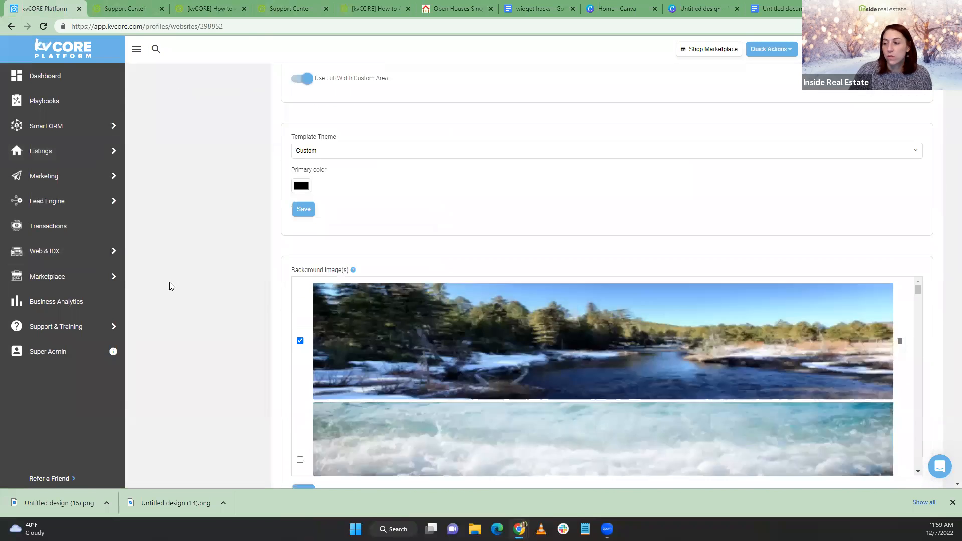
scroll(176, 288, down, 15)
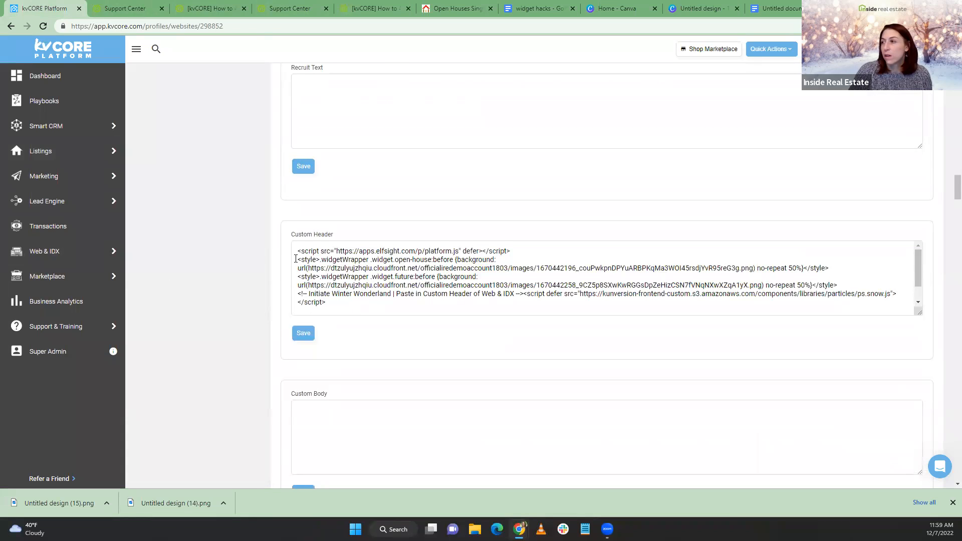
drag(326, 303, 288, 297)
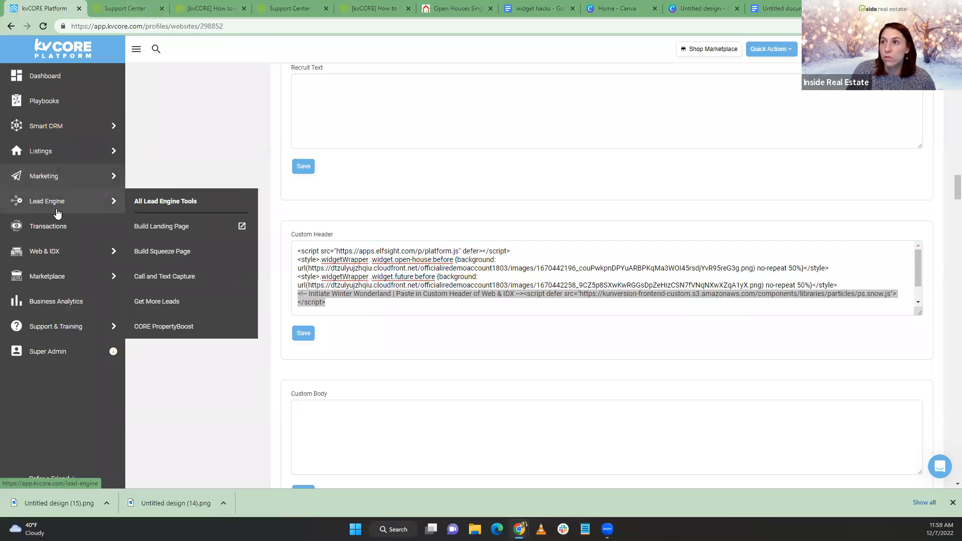
Go back to the Website Manager and show the homepage widgets list
mouse_move(58, 250)
click(163, 251)
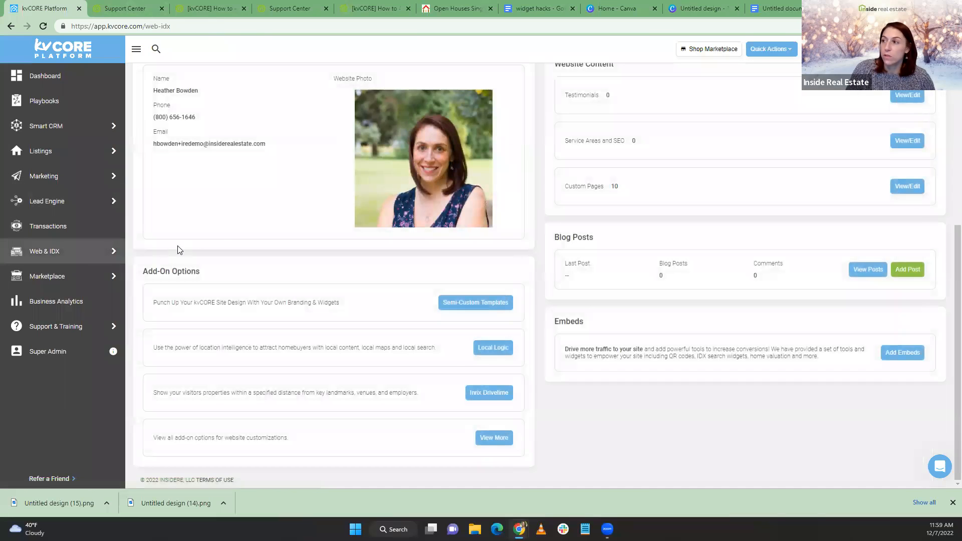
scroll(285, 223, up, 4)
click(420, 275)
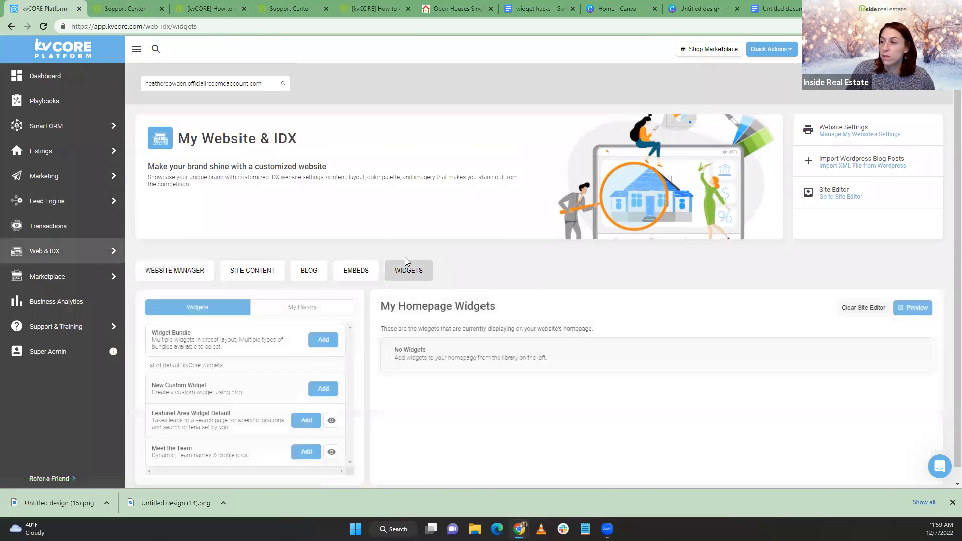
scroll(375, 238, down, 1)
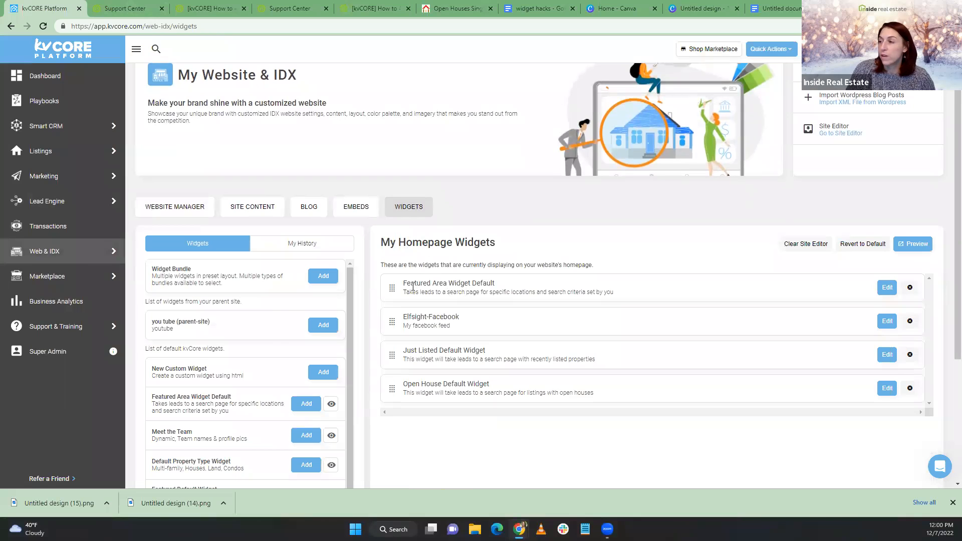
click(455, 8)
click(166, 52)
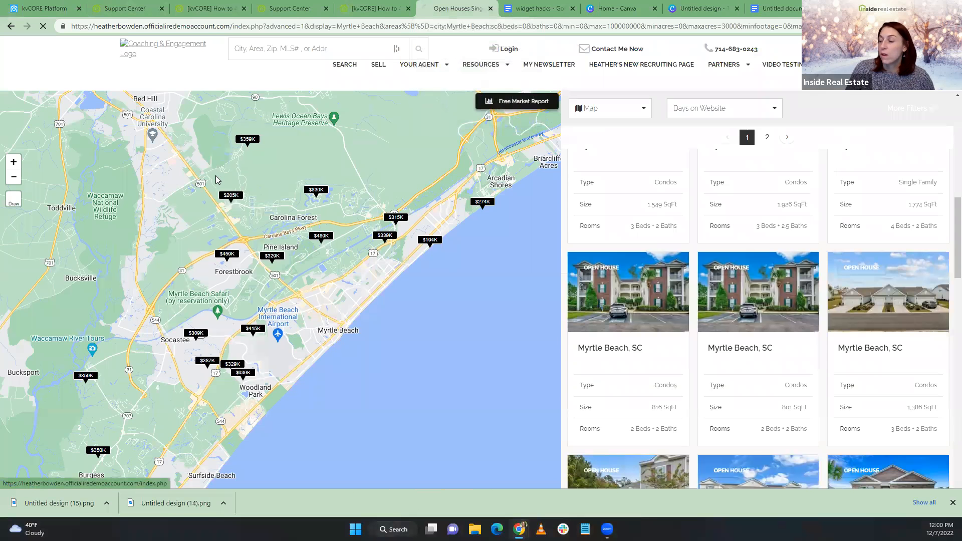
scroll(267, 218, down, 10)
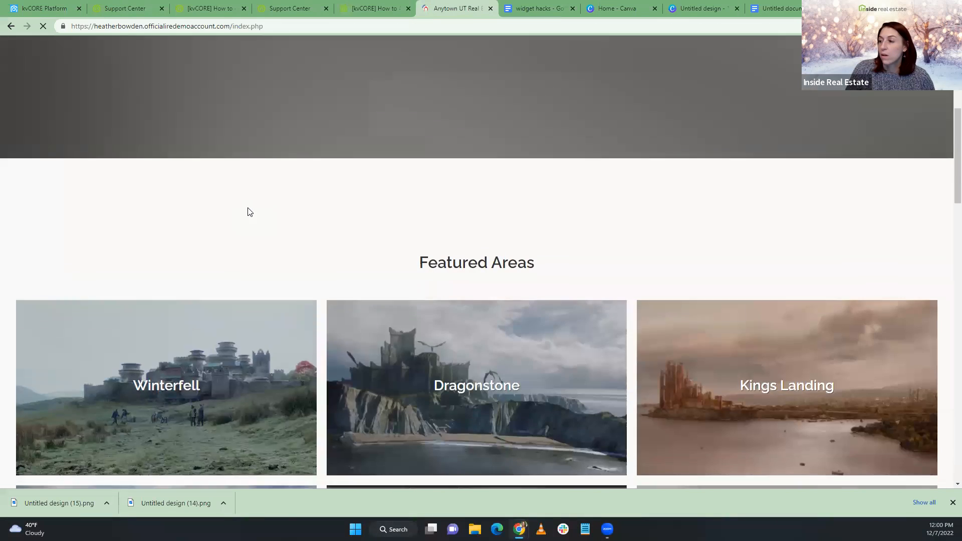
scroll(245, 211, down, 3)
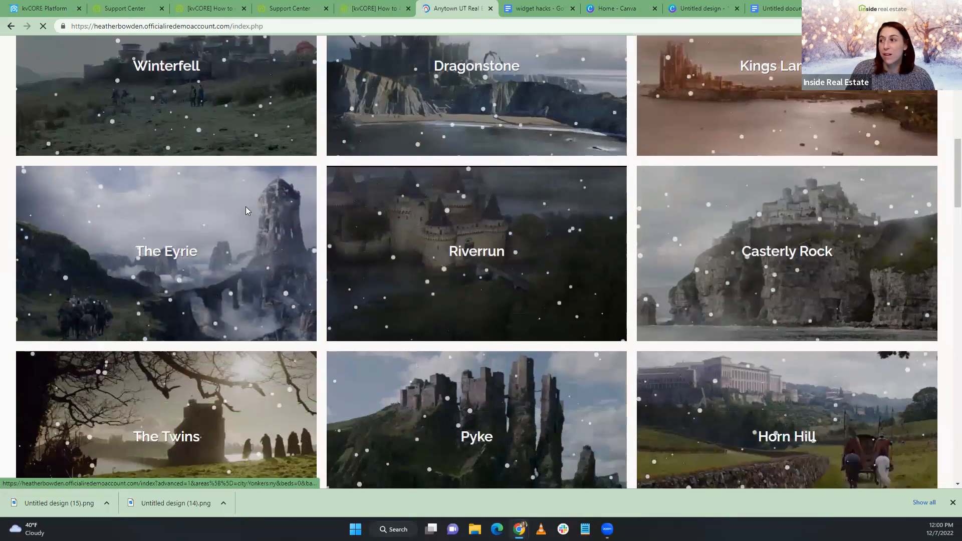
scroll(246, 211, up, 2)
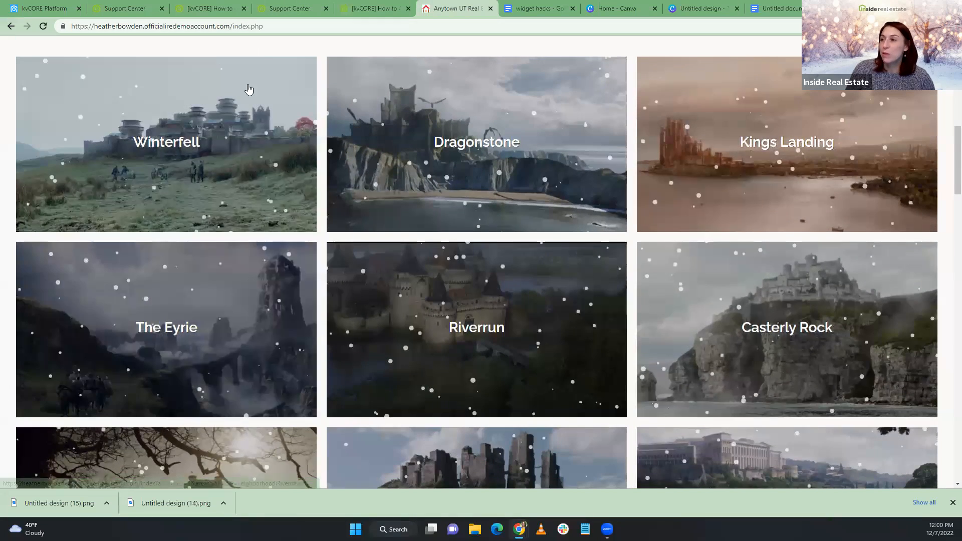
click(40, 8)
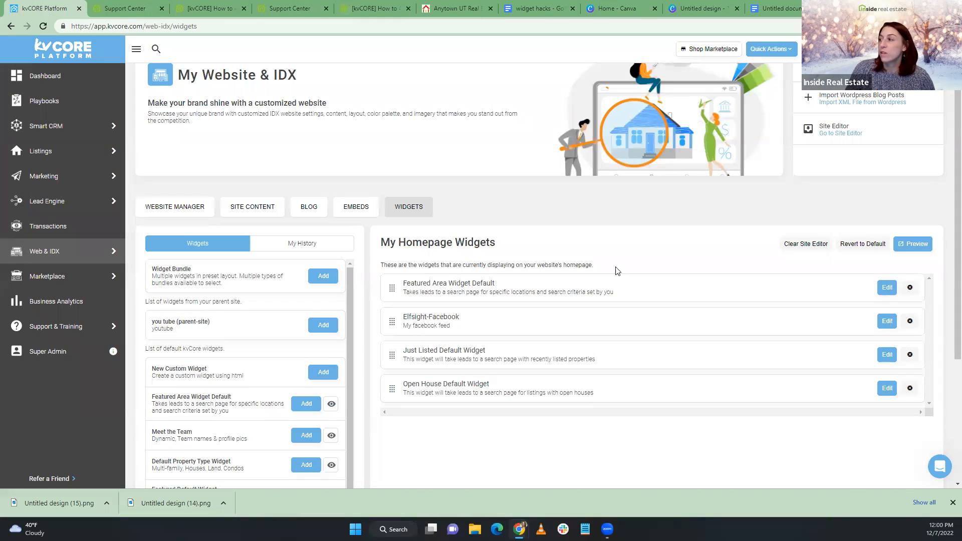
click(886, 288)
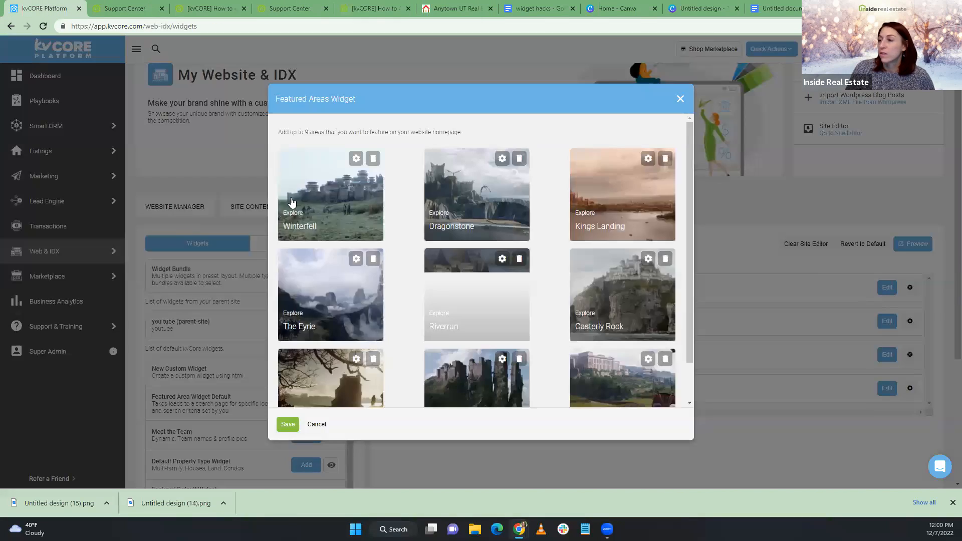
scroll(339, 213, down, 1)
scroll(340, 213, up, 1)
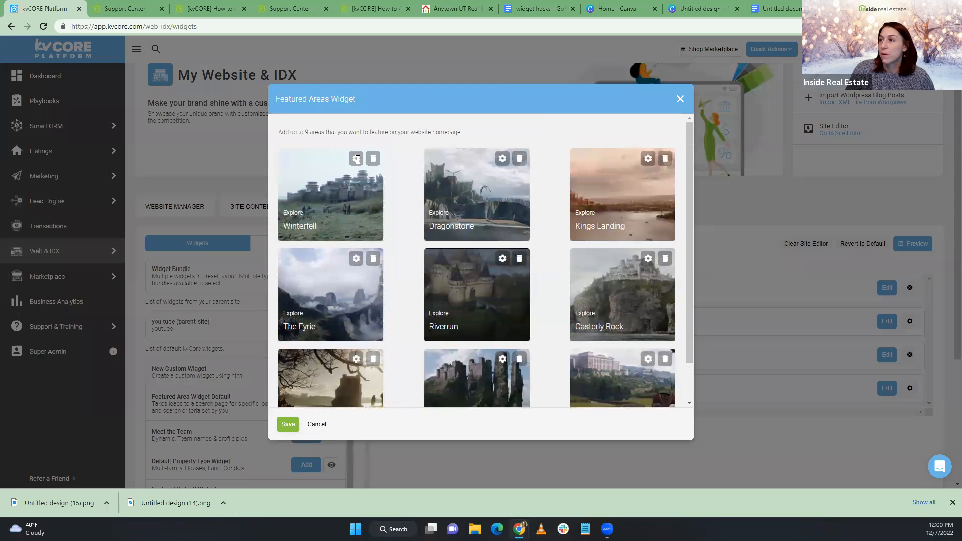
click(357, 168)
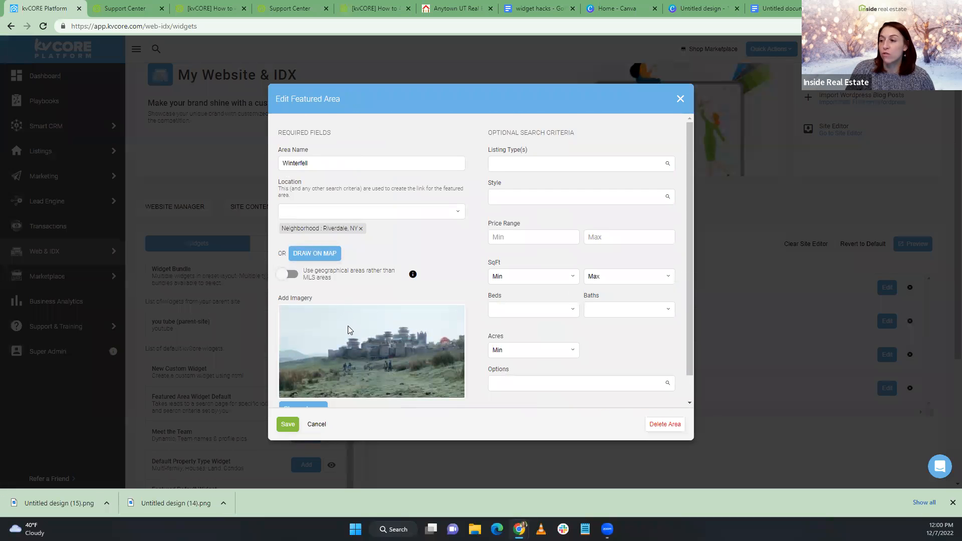
scroll(349, 326, down, 1)
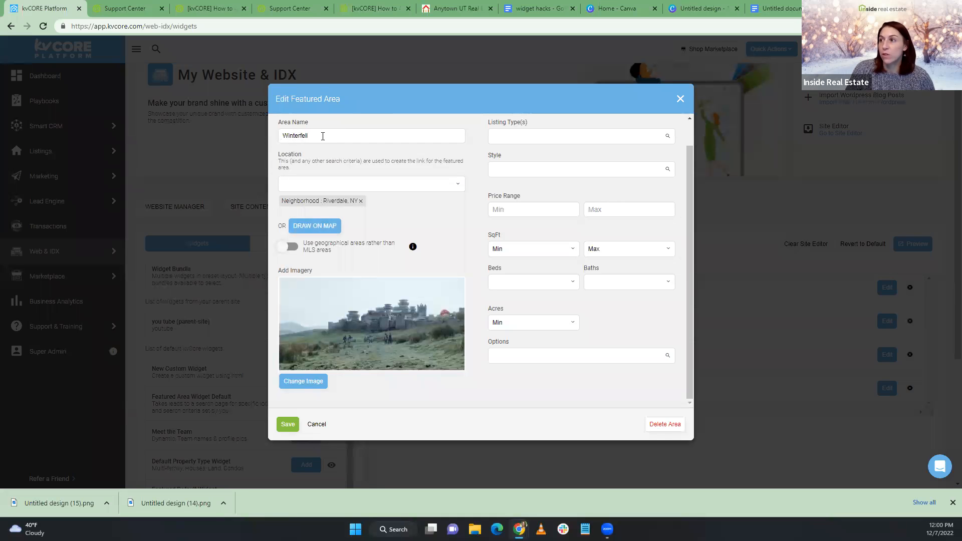
click(461, 9)
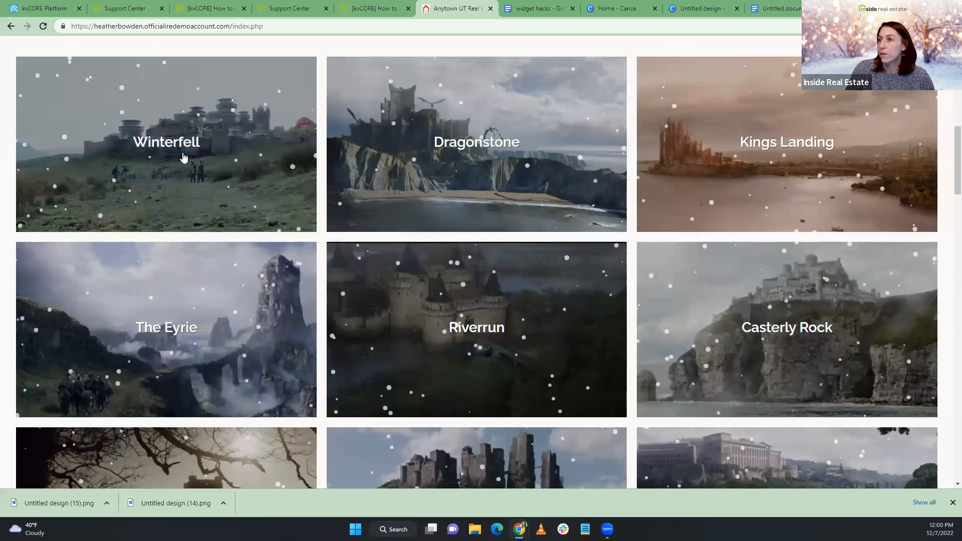
click(45, 8)
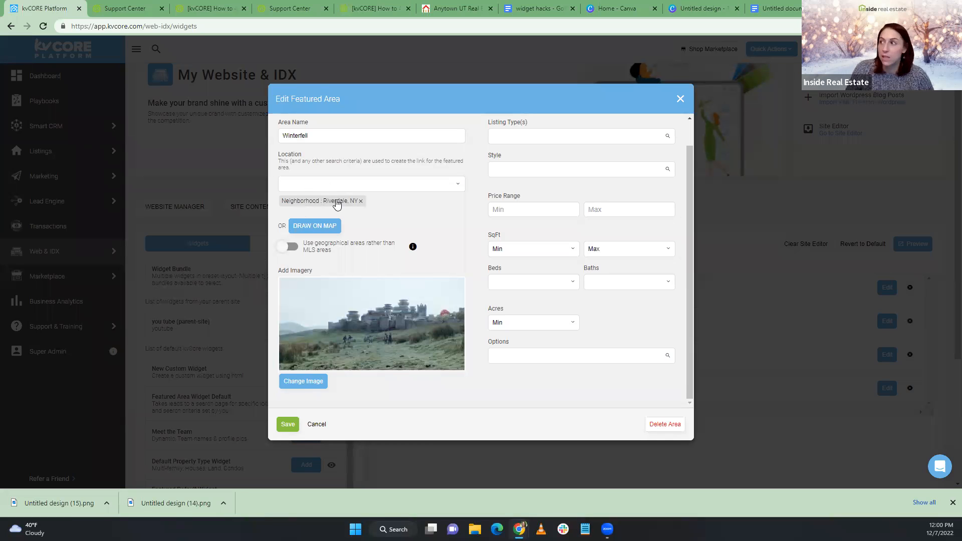
scroll(552, 140, up, 1)
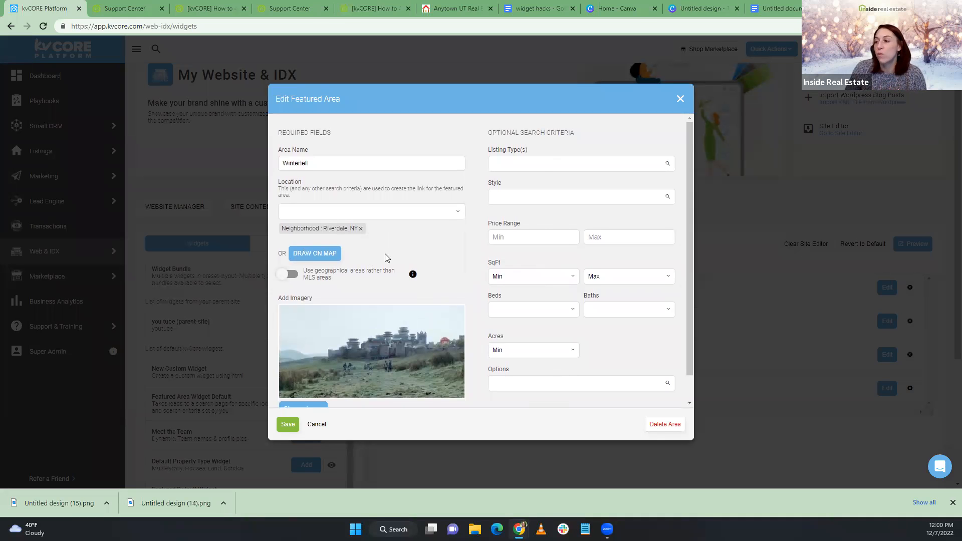
scroll(569, 171, down, 1)
scroll(506, 280, up, 1)
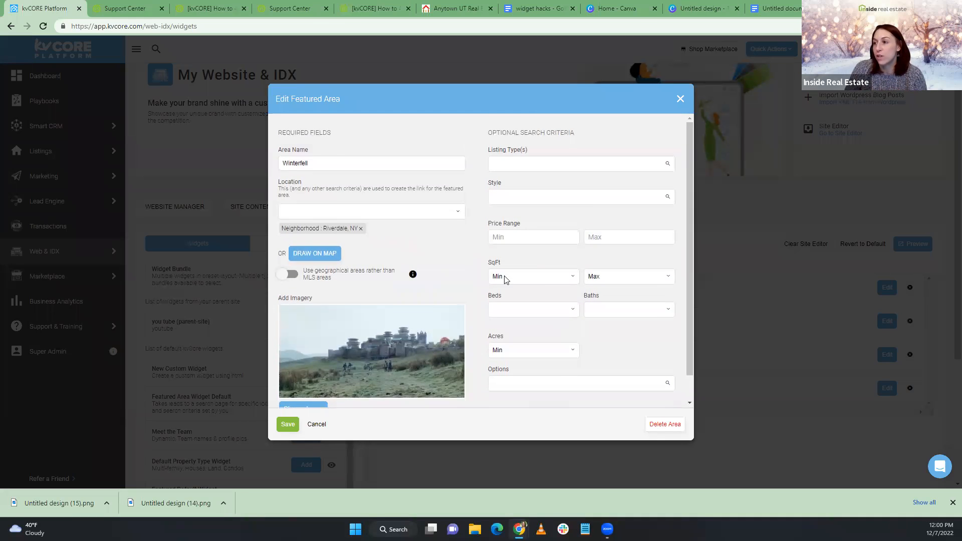
scroll(374, 343, down, 1)
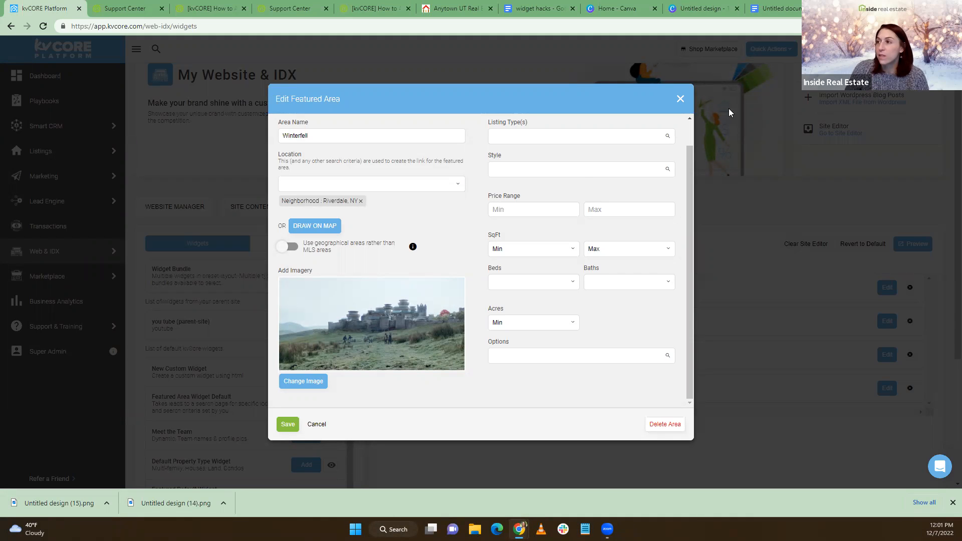
click(680, 98)
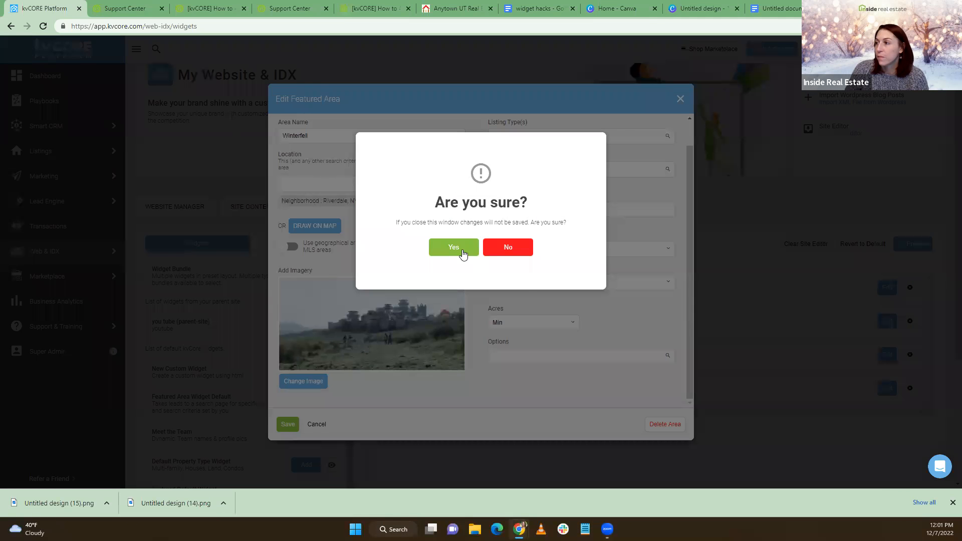
click(462, 253)
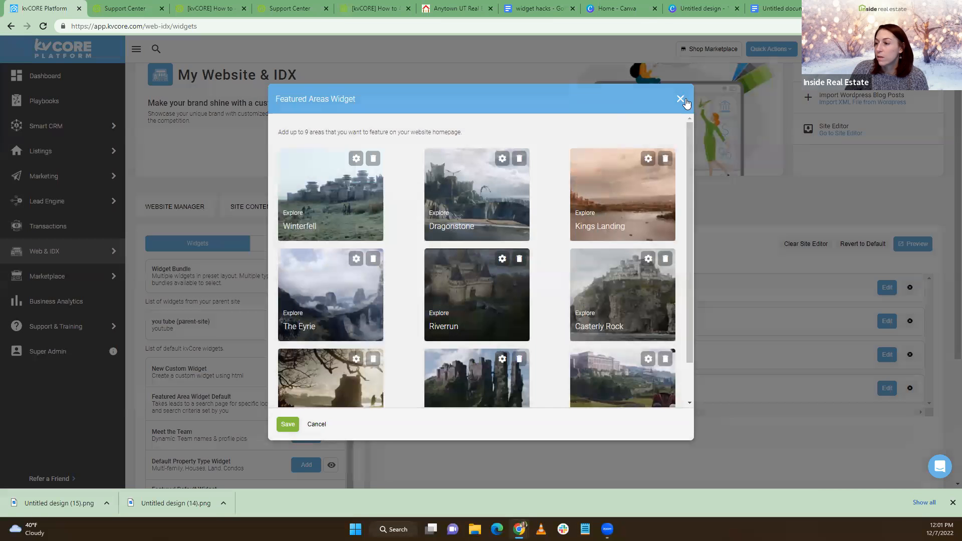
click(316, 424)
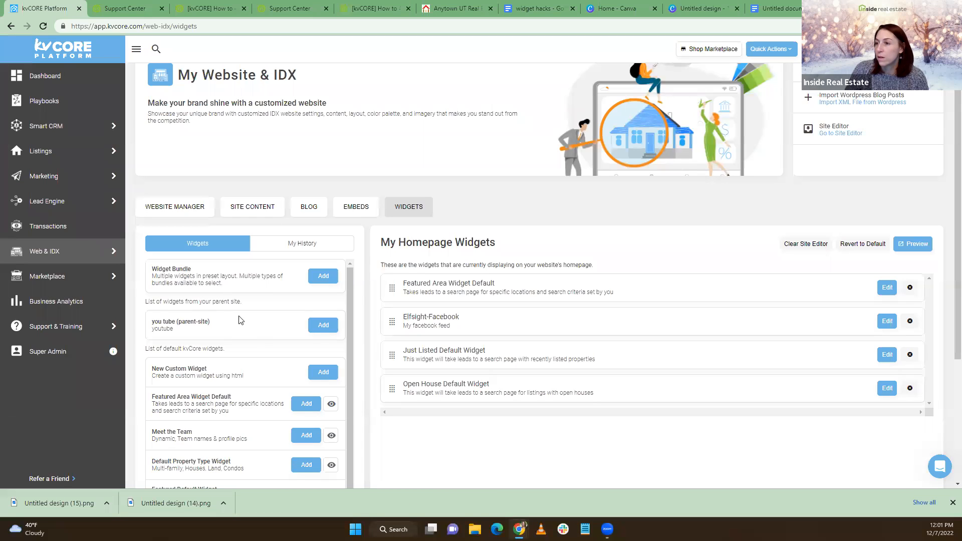
Add a duplicate Featured Default Widget, then cancel removing the Featured Area widget
scroll(232, 303, down, 1)
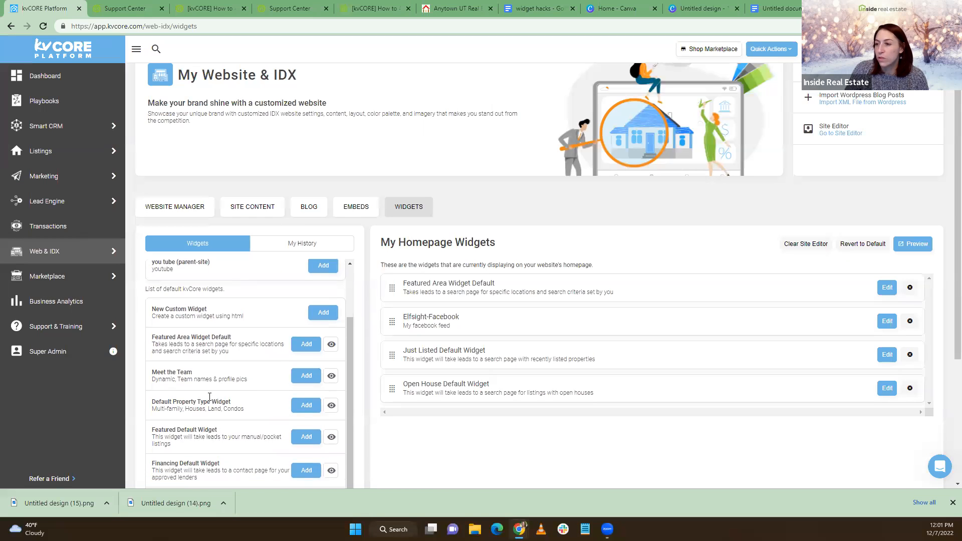
click(305, 437)
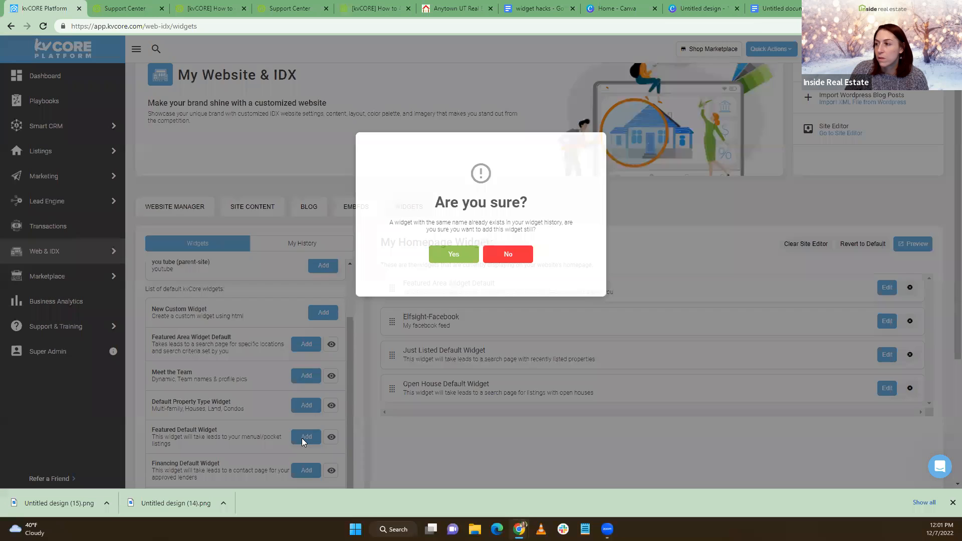
click(441, 255)
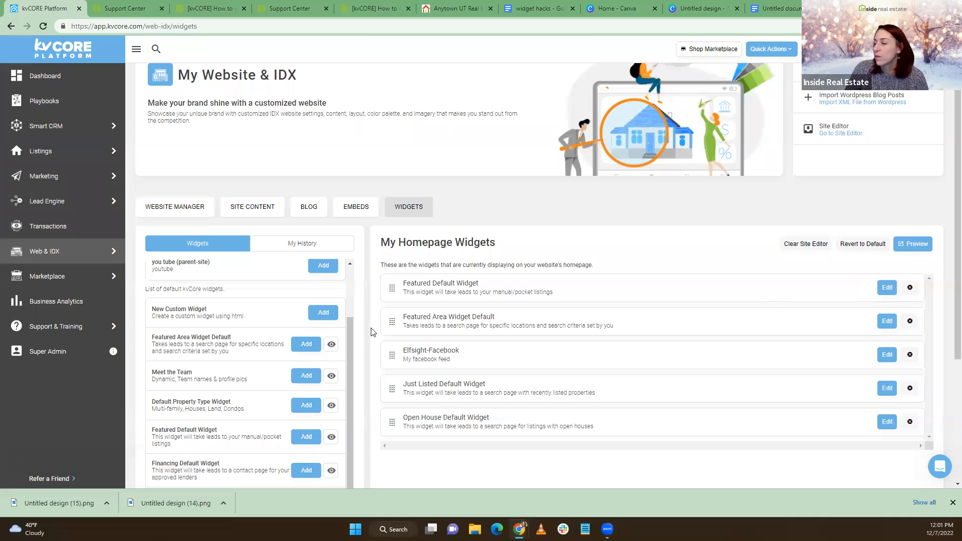
click(910, 321)
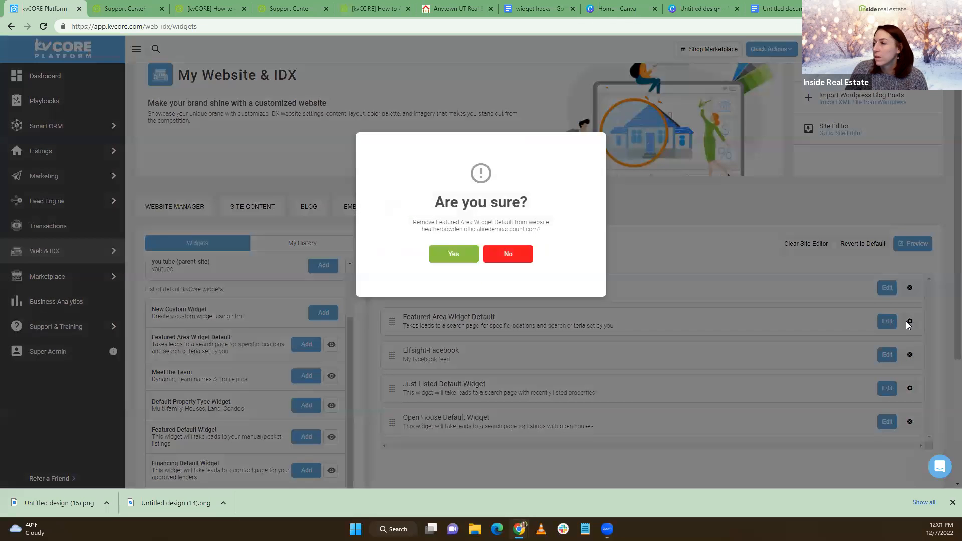
click(520, 257)
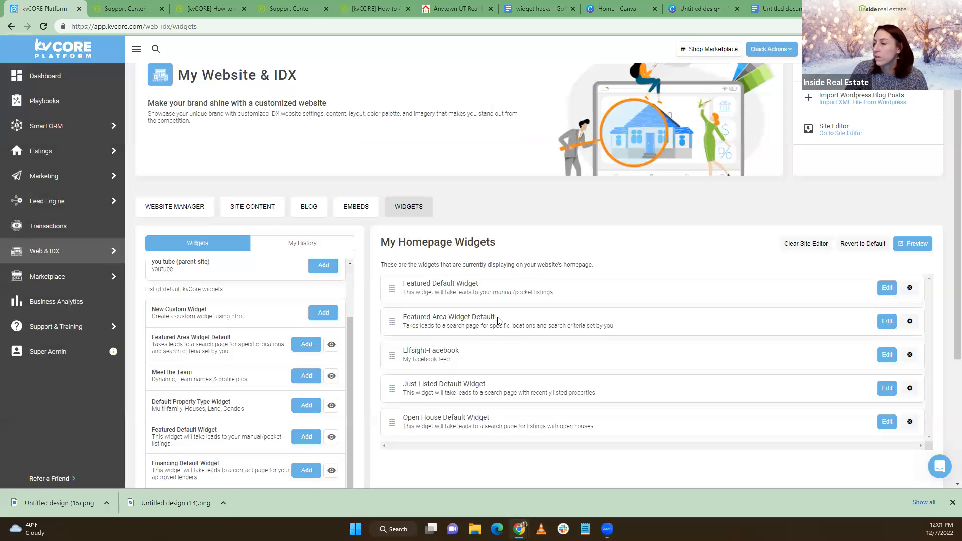
Inspect the Featured Default and Featured Area widgets' settings without saving changes
click(888, 287)
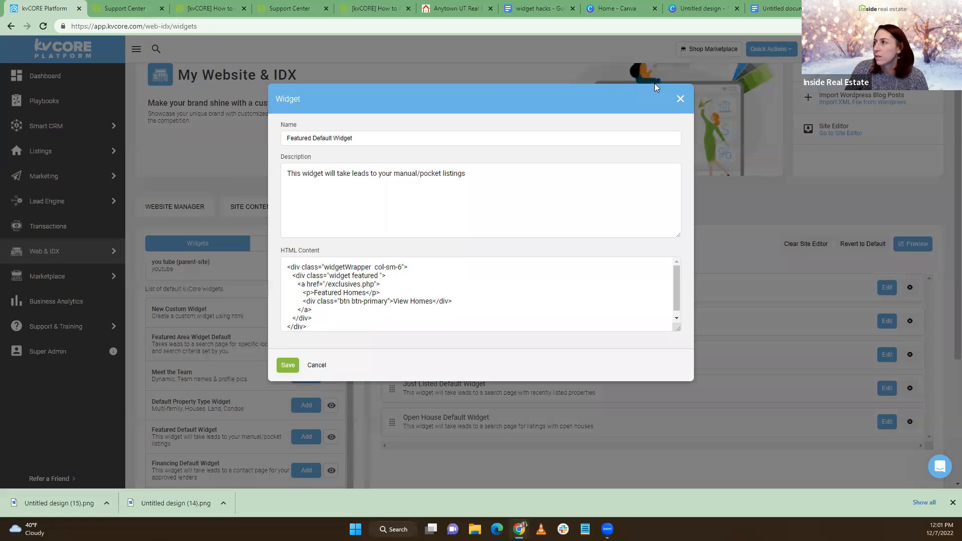
key(Escape)
click(458, 250)
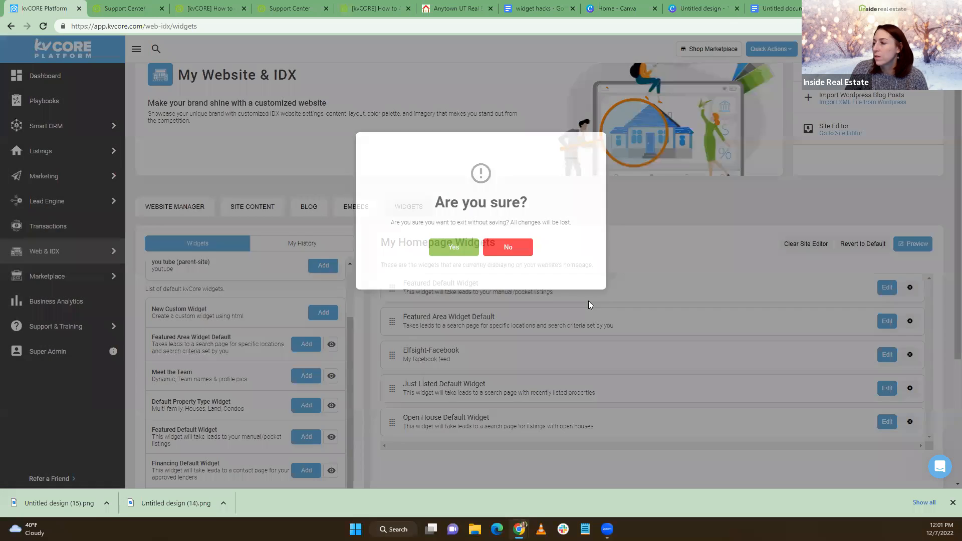
click(886, 323)
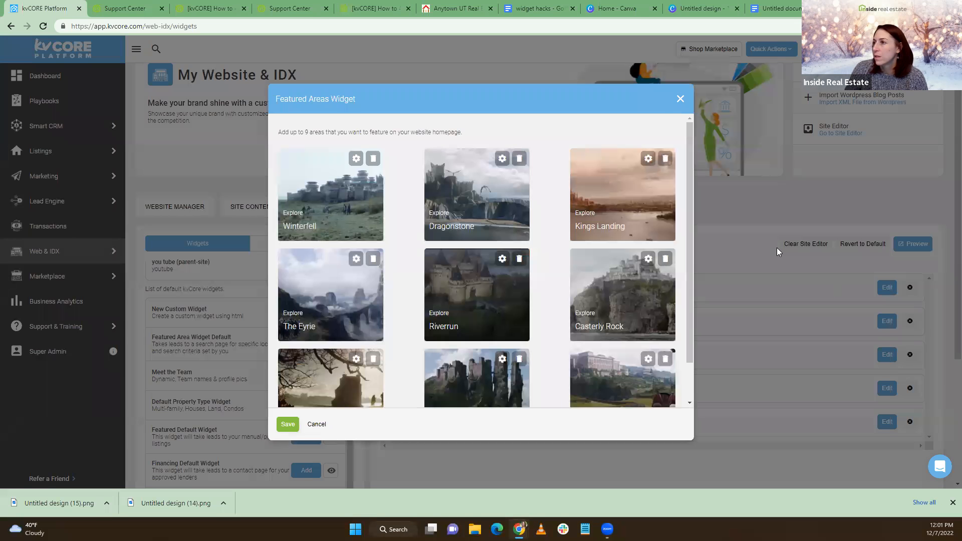
click(681, 100)
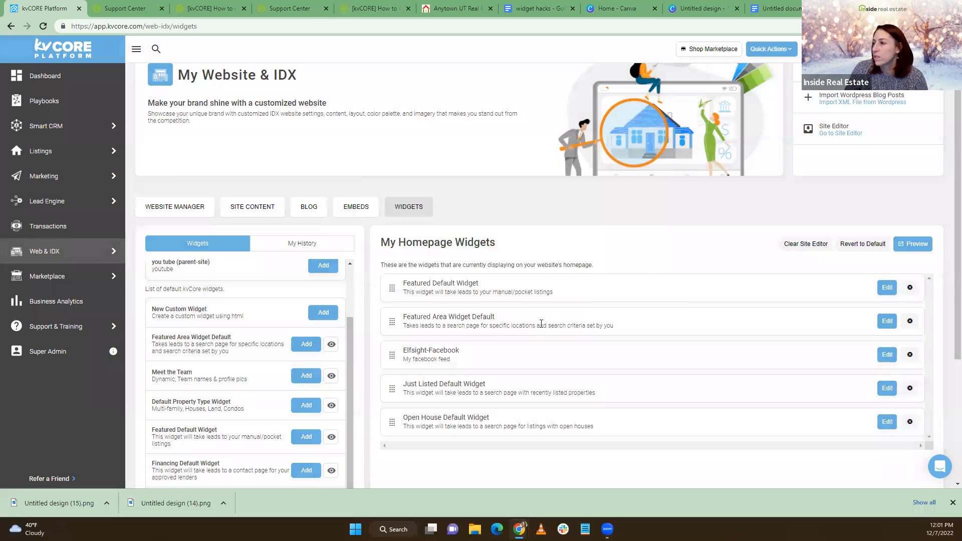
Remove the Featured Default Widget and add a new Featured Areas widget
click(910, 287)
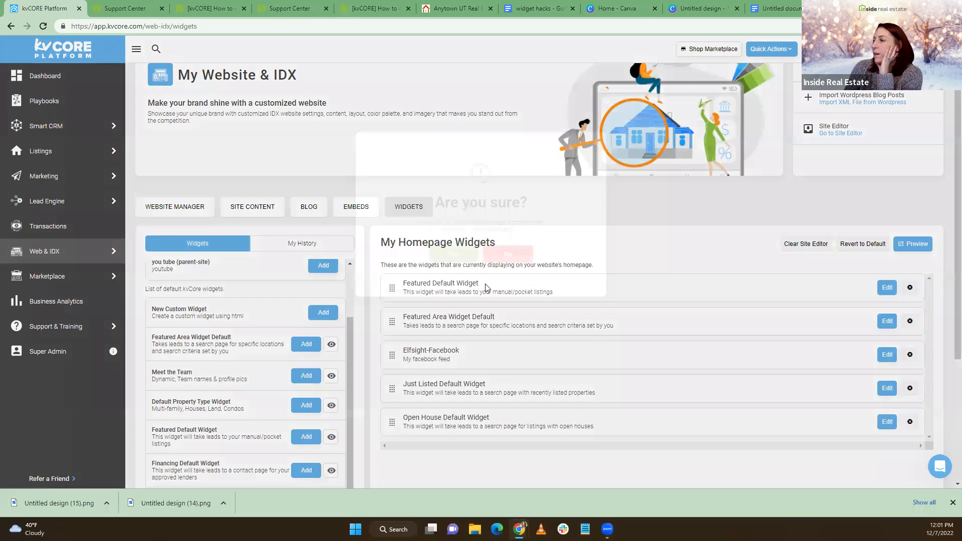
click(451, 254)
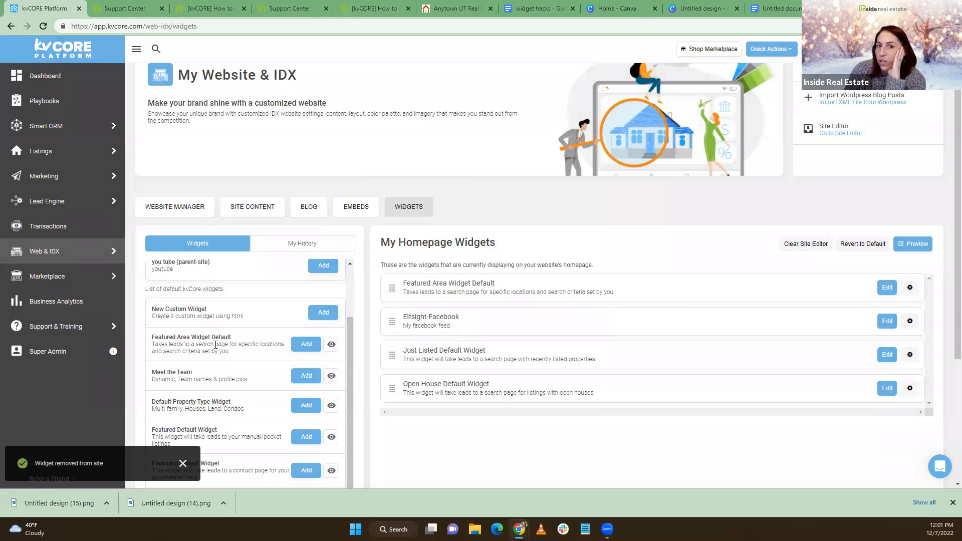
scroll(207, 287, down, 2)
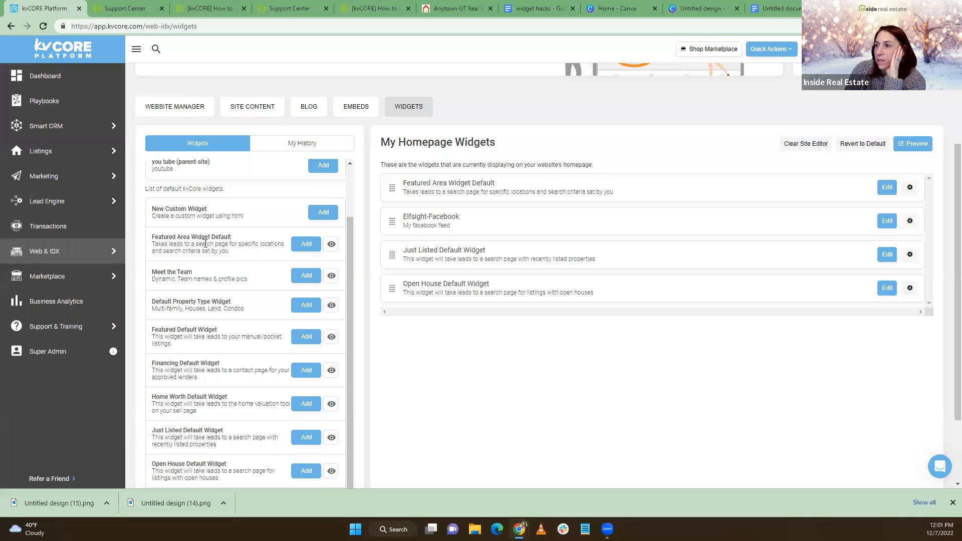
click(304, 245)
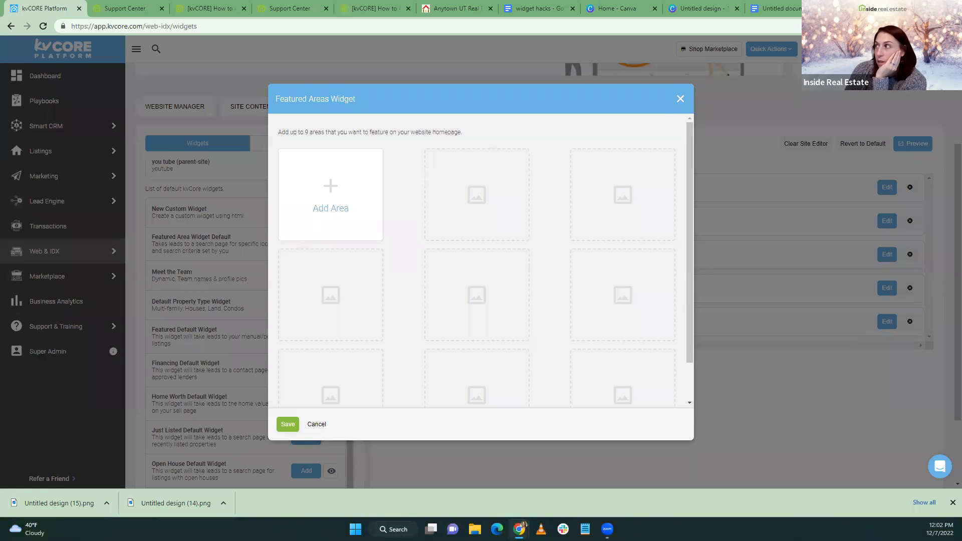
key(ctrl+t)
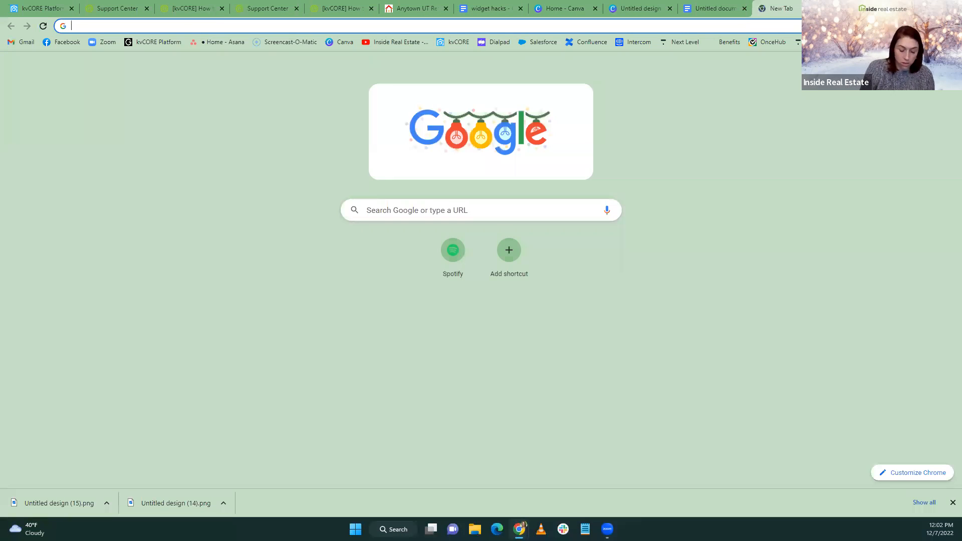
Open Inside Real Estate's 'Make Custom Widgets on Your Website - 10/05' YouTube video
text(yo)
key(BackSpace)
key(BackSpace)
key(BackSpace)
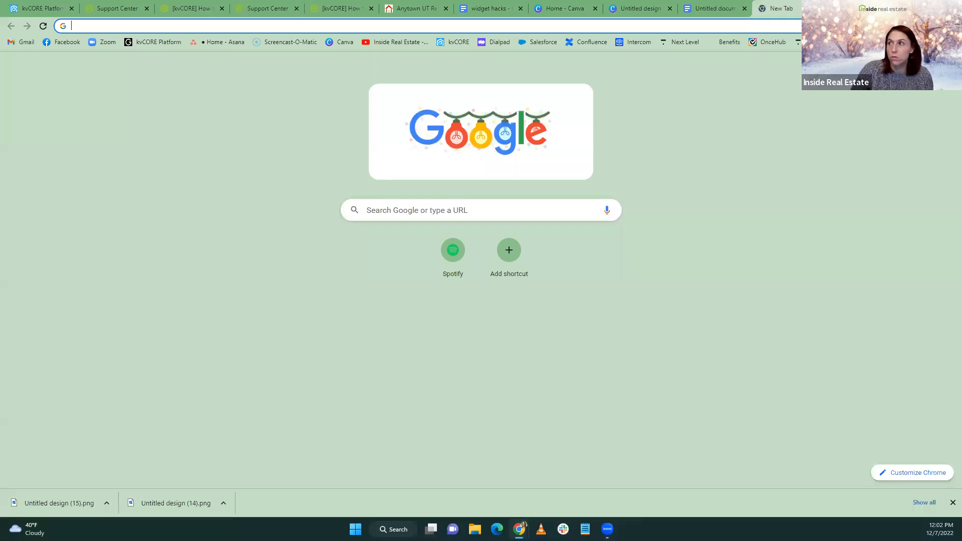
click(391, 42)
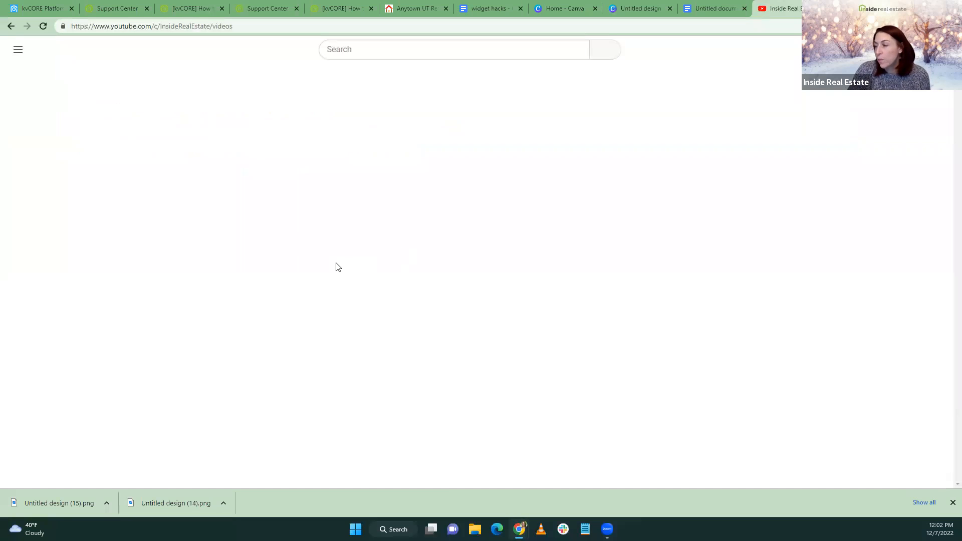
scroll(451, 282, down, 3)
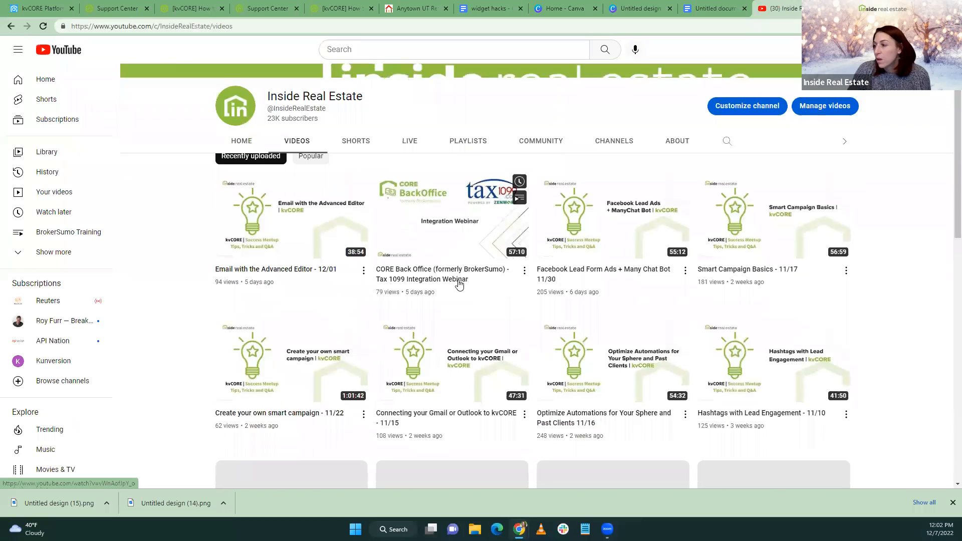
scroll(459, 285, down, 7)
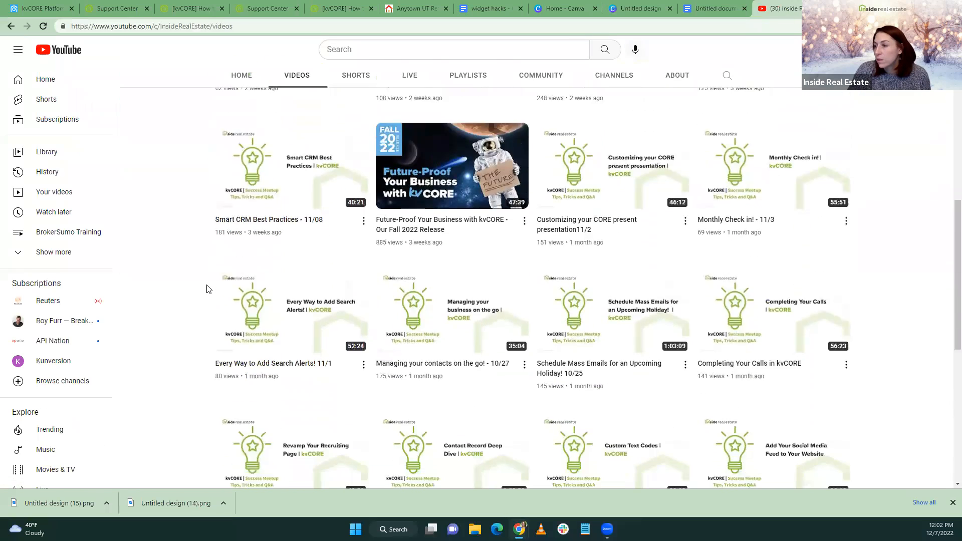
scroll(208, 289, down, 5)
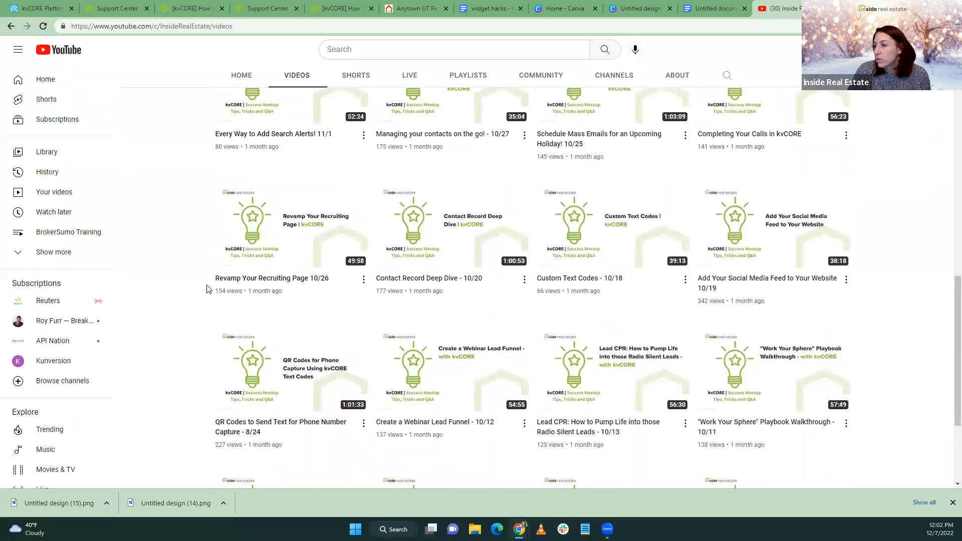
scroll(209, 289, down, 3)
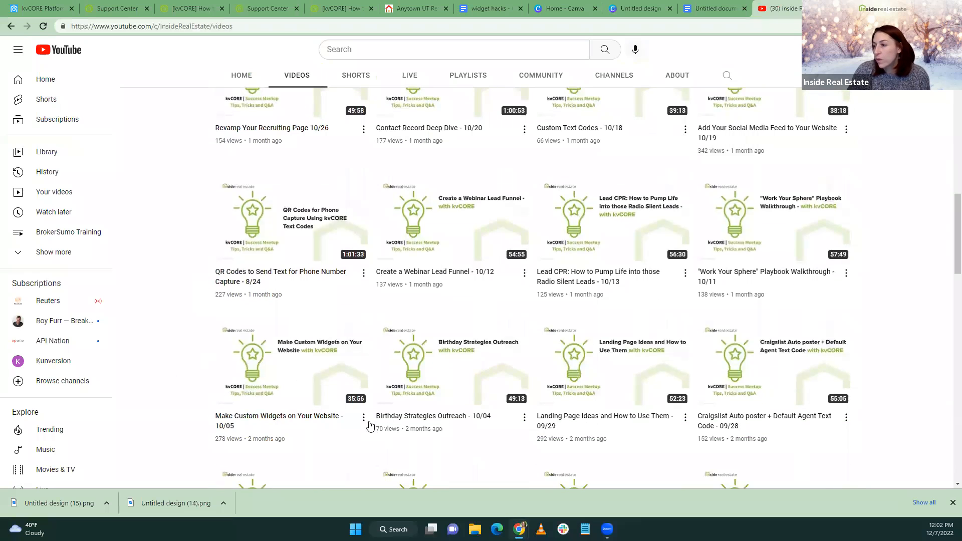
click(278, 368)
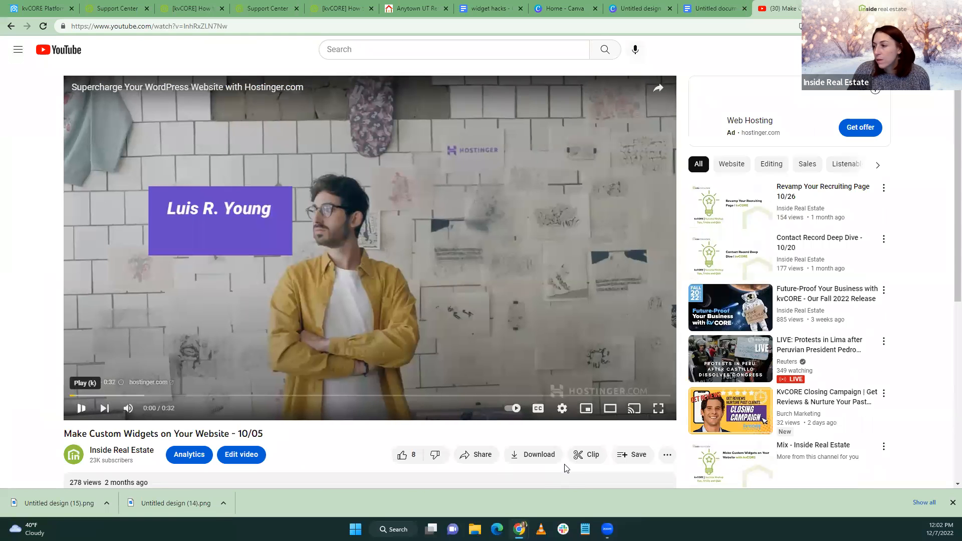
Copy the video's share link and return to kvCORE's Featured Areas setup
click(477, 455)
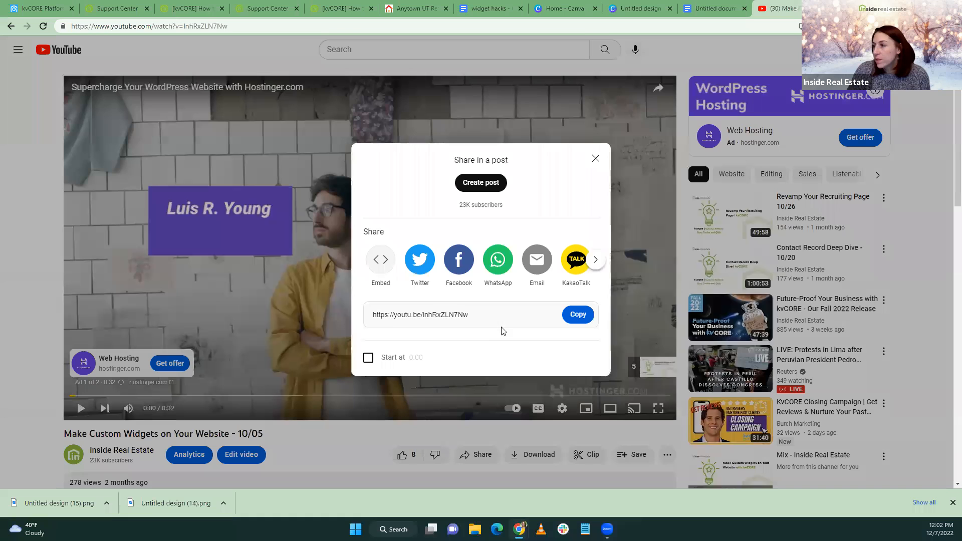
click(577, 315)
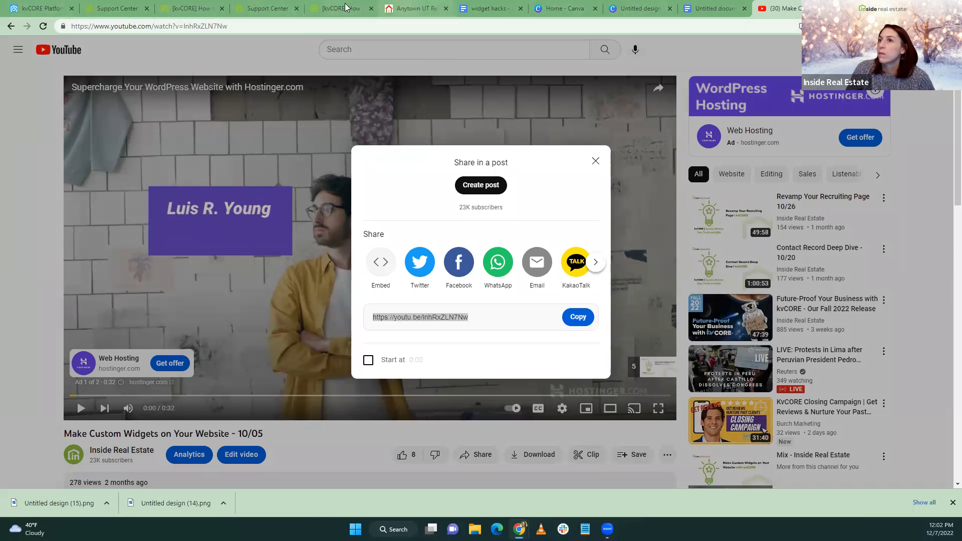
click(416, 8)
click(42, 8)
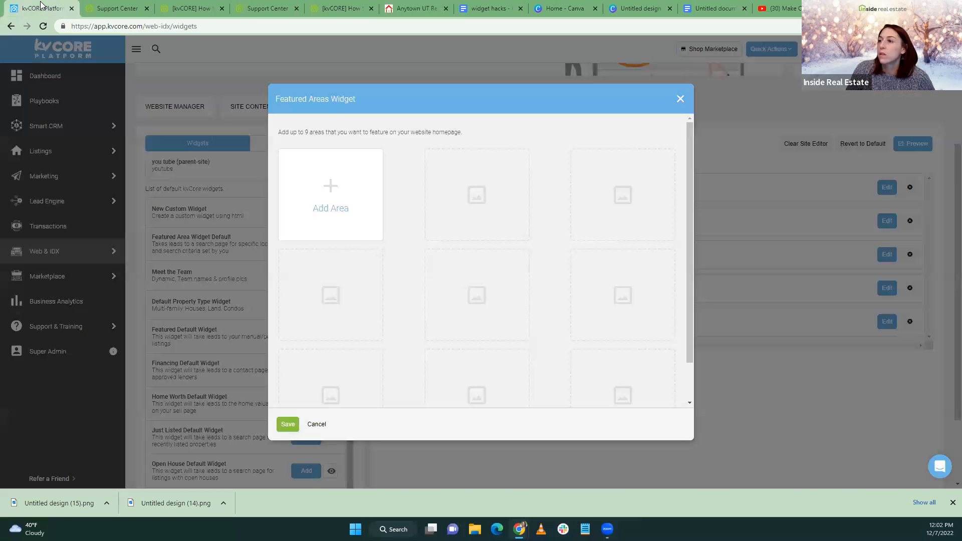
Add a featured area named 'New Kent' with location City: New Kent, VA
click(330, 209)
click(299, 166)
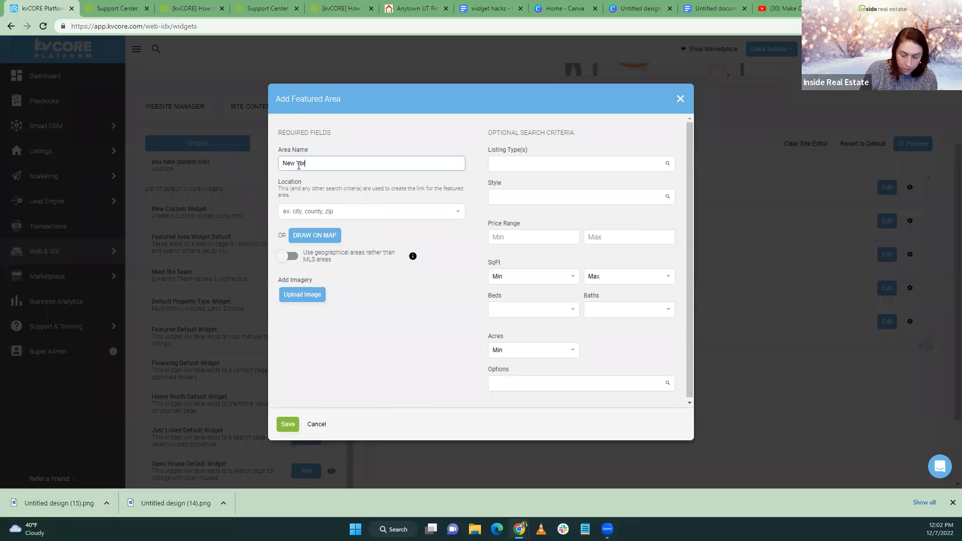
click(304, 213)
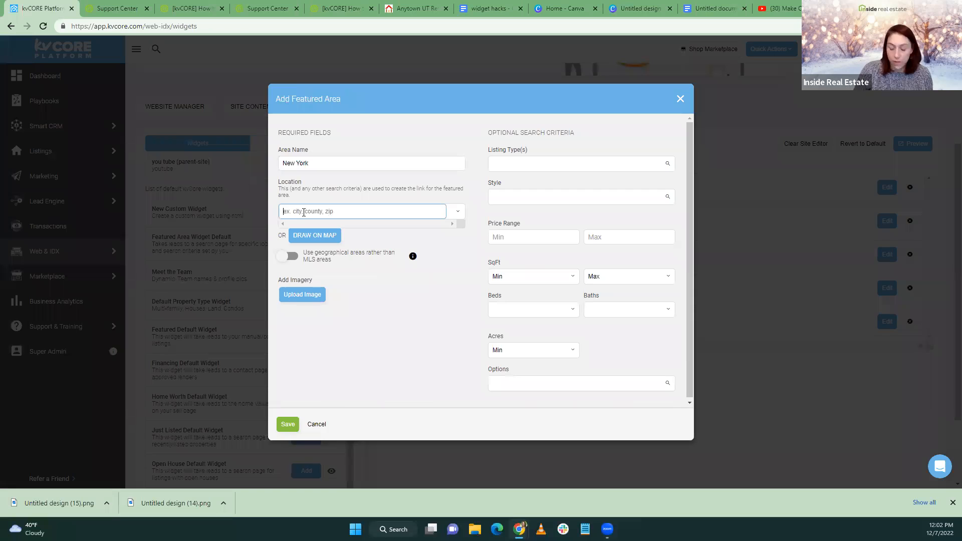
text(new)
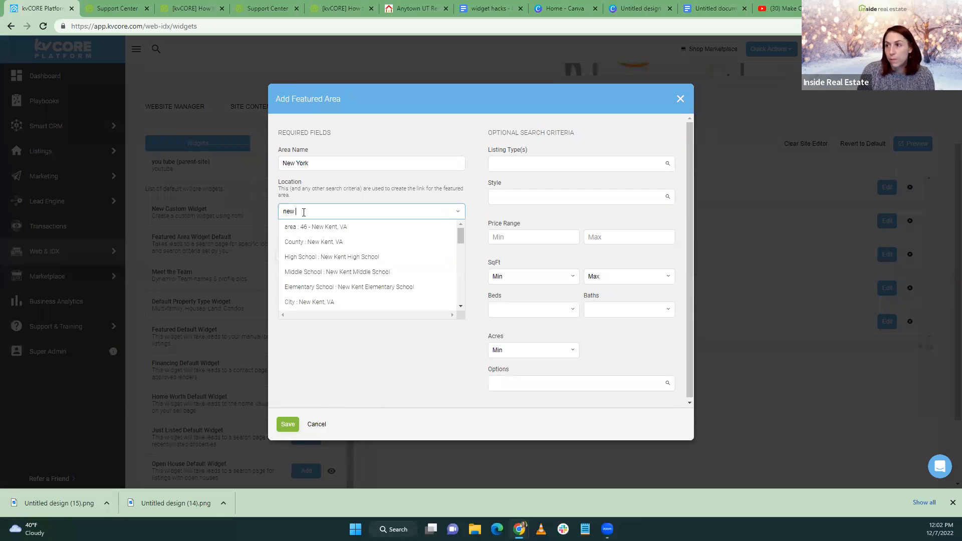
scroll(353, 273, down, 2)
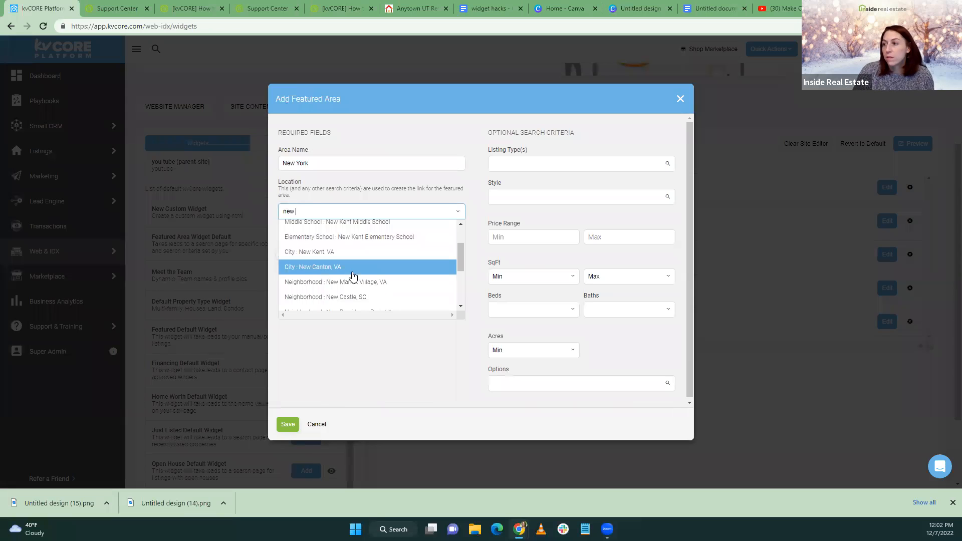
click(329, 253)
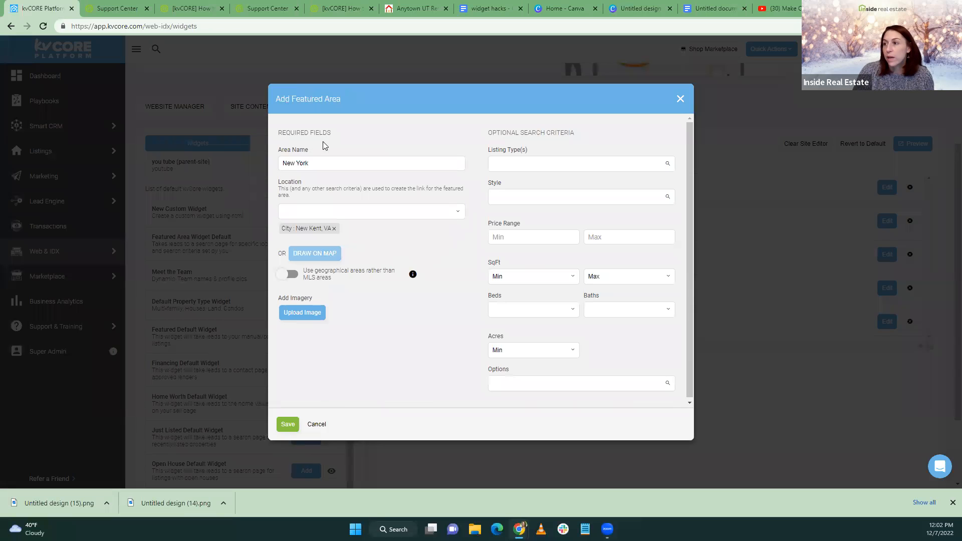
click(296, 163)
key(BackSpace)
text(Kent)
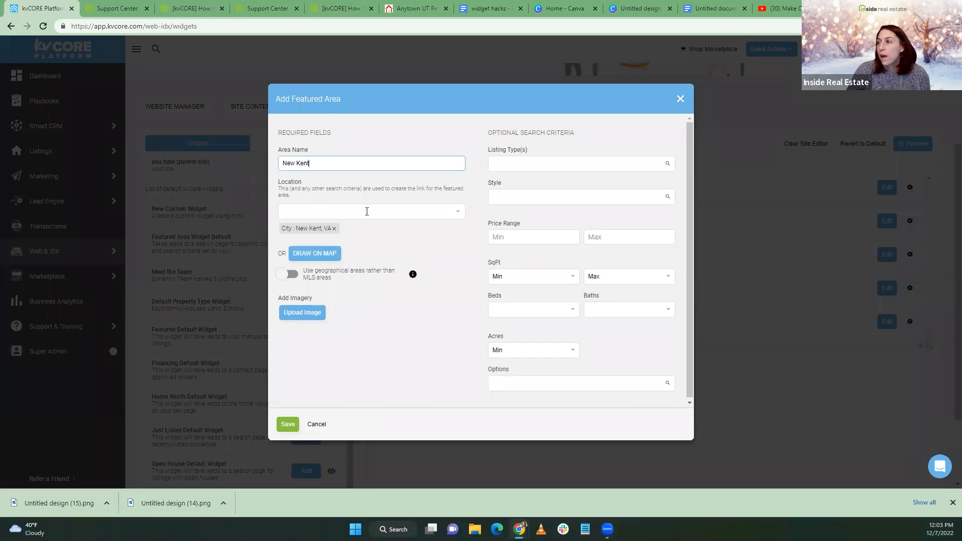
click(367, 211)
Set the area's listing types to Condos and Single Family
click(507, 165)
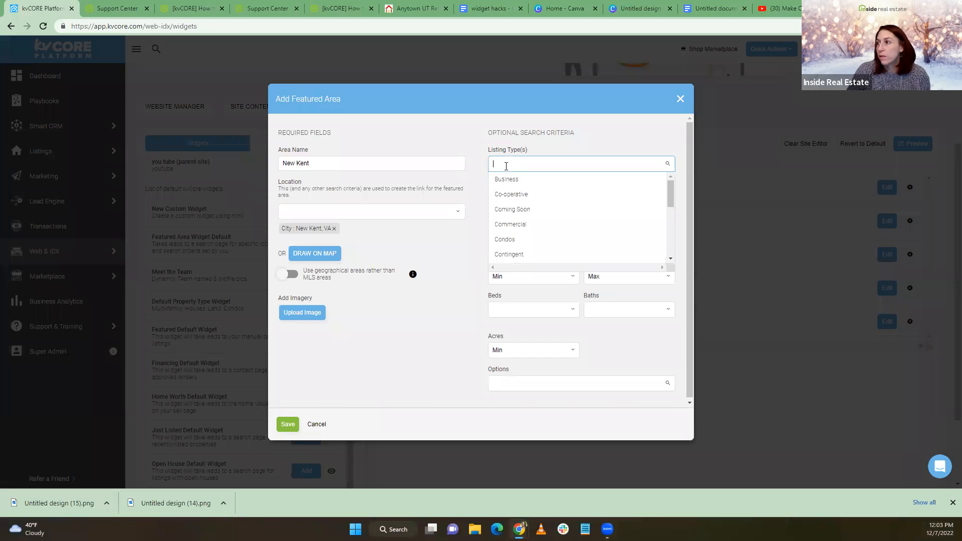
scroll(528, 203, down, 1)
scroll(527, 207, up, 1)
scroll(527, 205, down, 1)
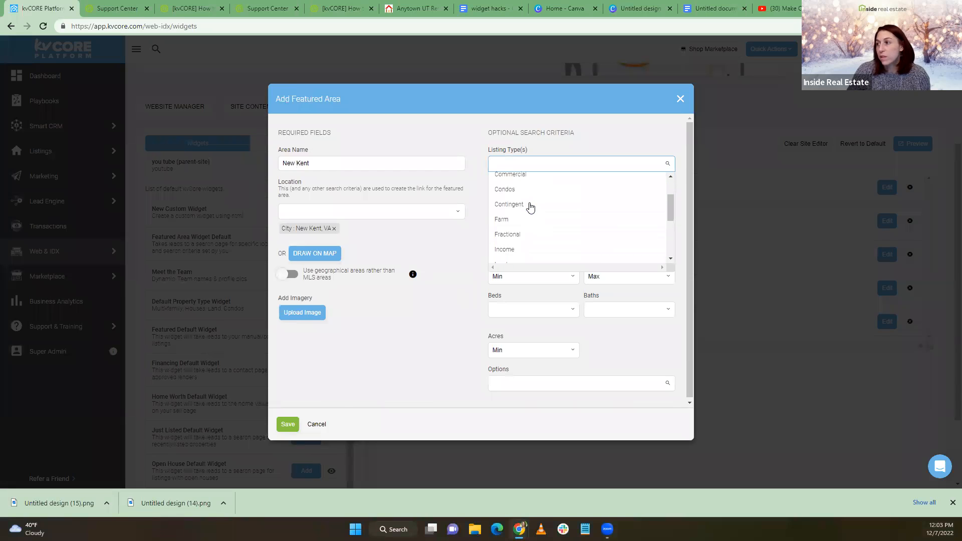
click(518, 189)
click(518, 142)
scroll(526, 192, down, 2)
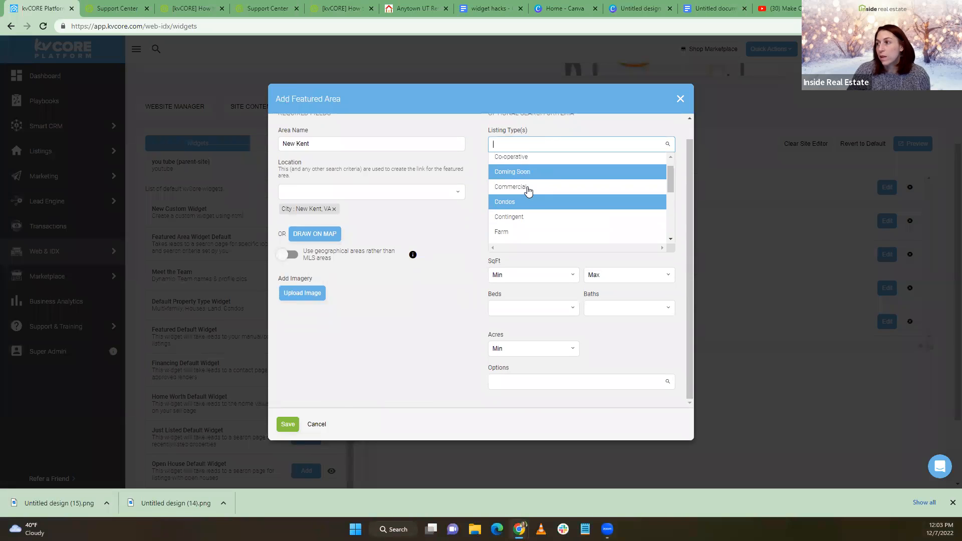
scroll(526, 195, down, 2)
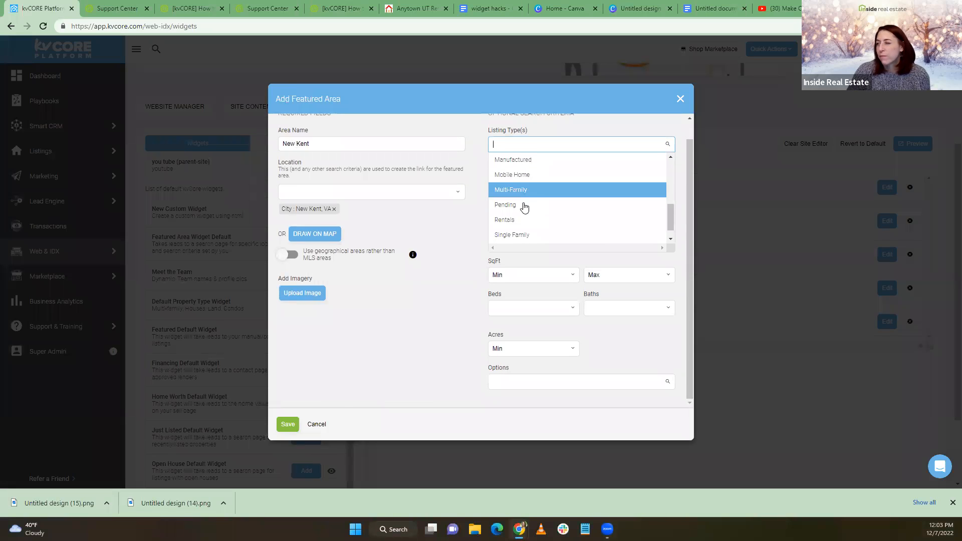
click(523, 234)
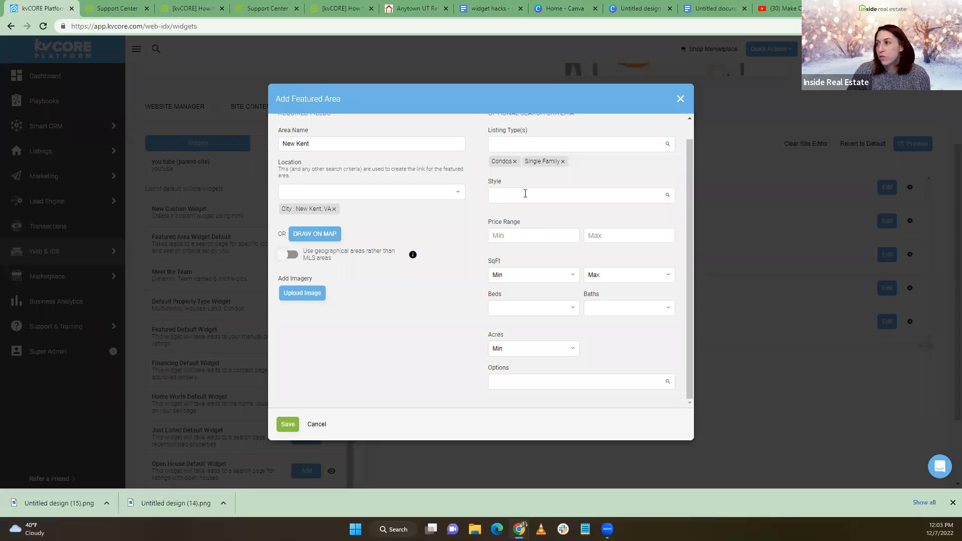
Set a $250,000 minimum price and require a Pool
click(515, 237)
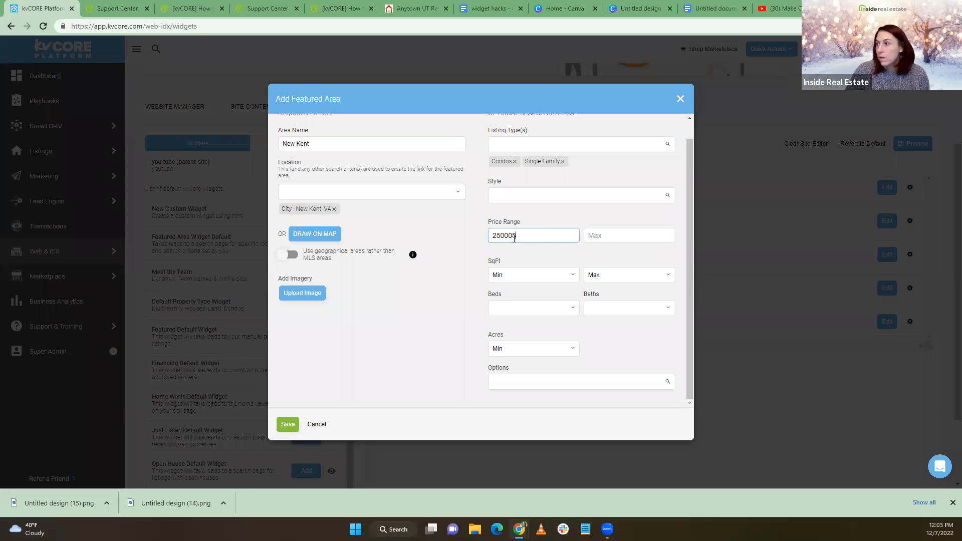
click(456, 307)
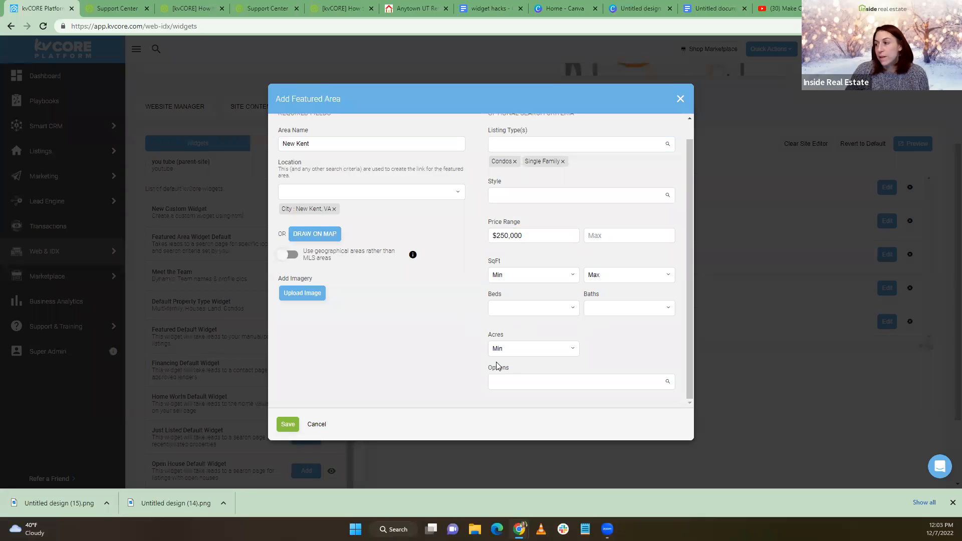
click(543, 380)
scroll(556, 358, down, 5)
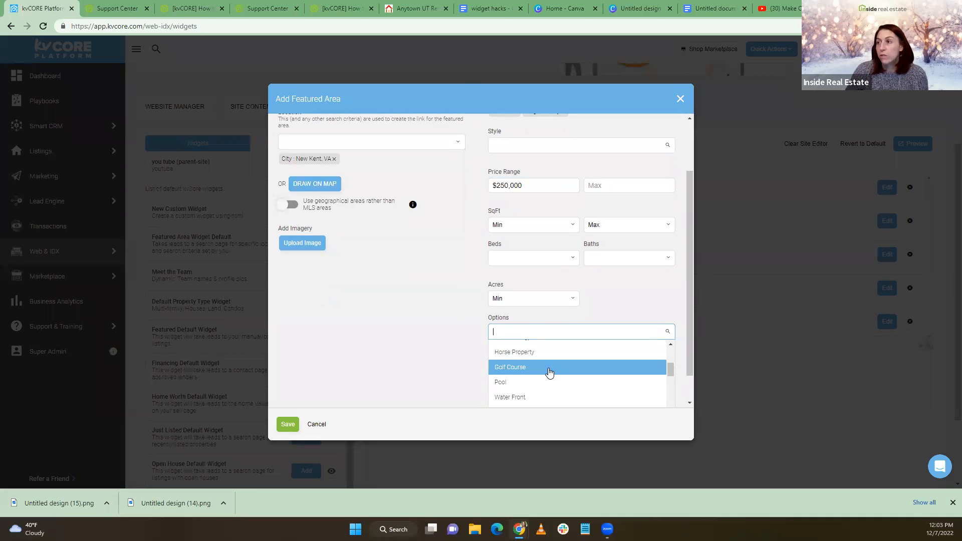
scroll(548, 373, down, 1)
scroll(549, 373, up, 1)
click(516, 389)
scroll(370, 138, up, 3)
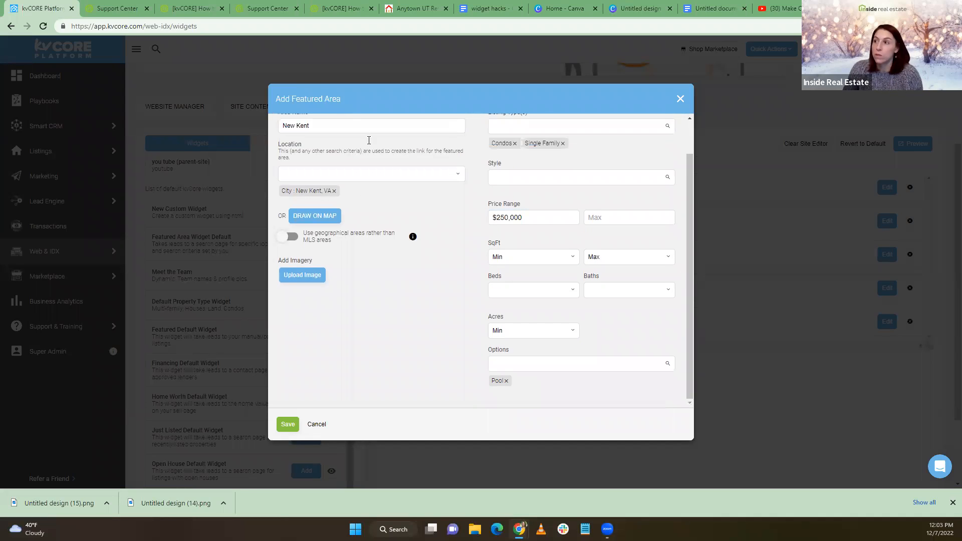
Rename the featured area to 'New Kent Pool Homes'
click(336, 165)
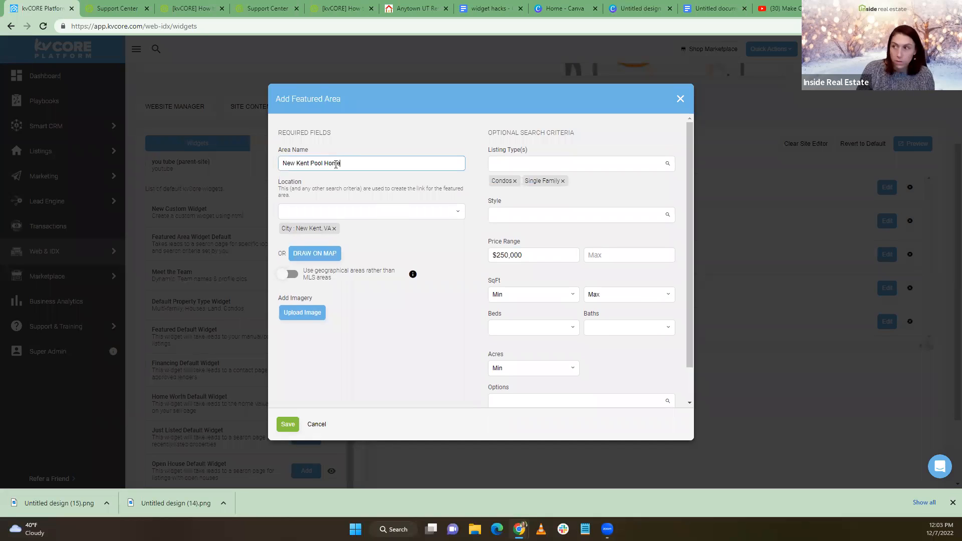
click(412, 358)
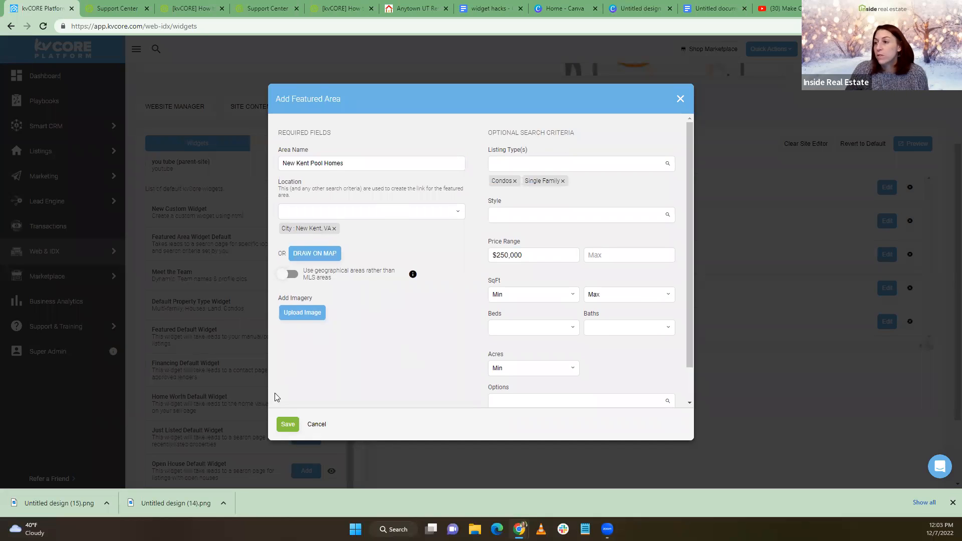
click(296, 317)
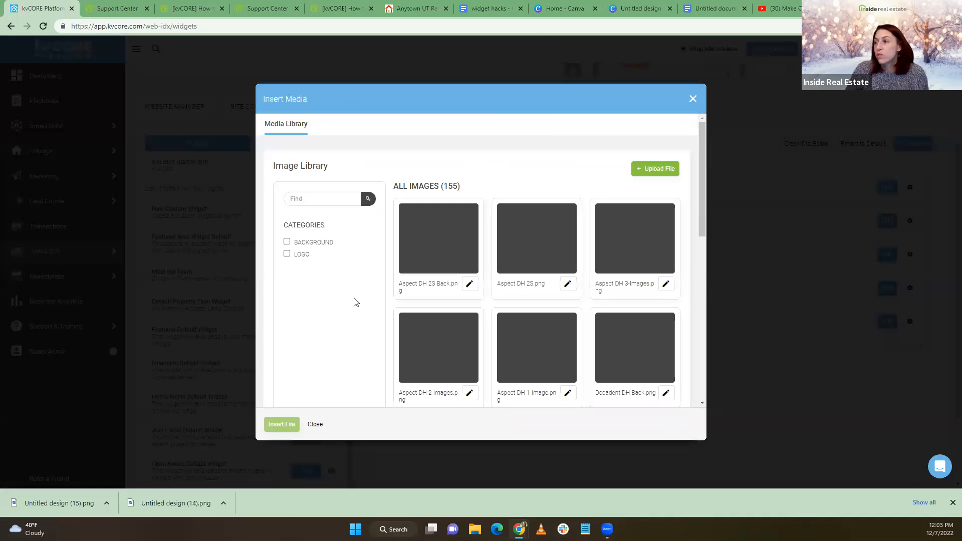
Upload 'Untitled design (14).png' to the library and insert it as the area's image
scroll(624, 223, down, 6)
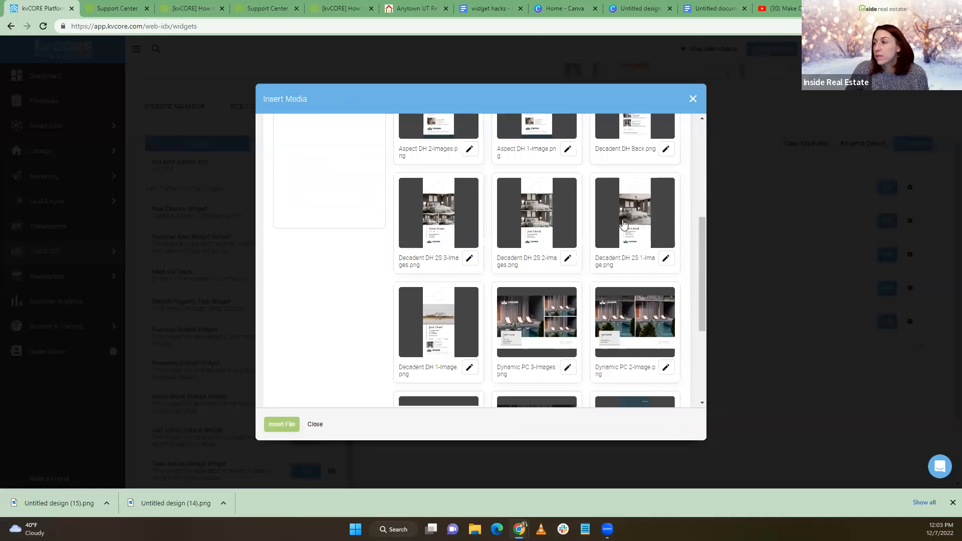
scroll(624, 223, up, 8)
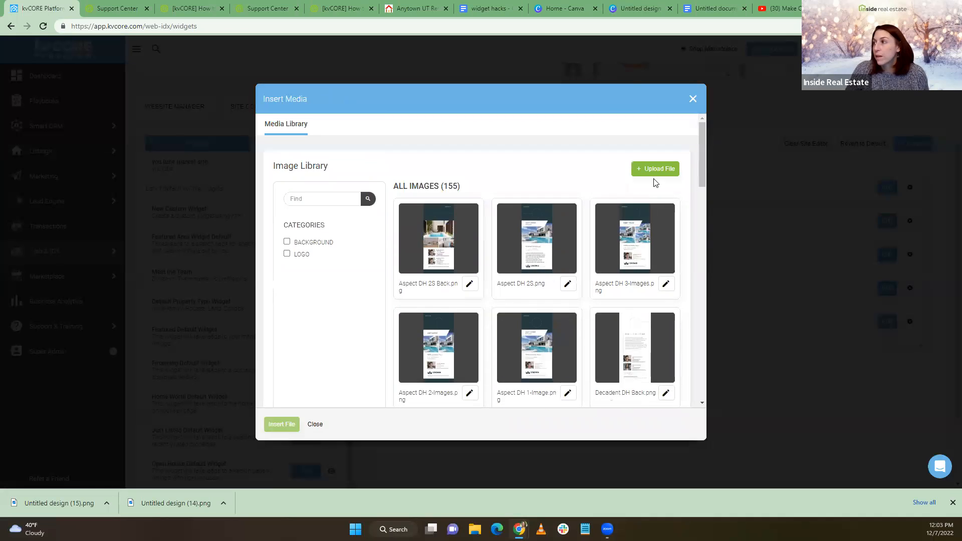
click(654, 173)
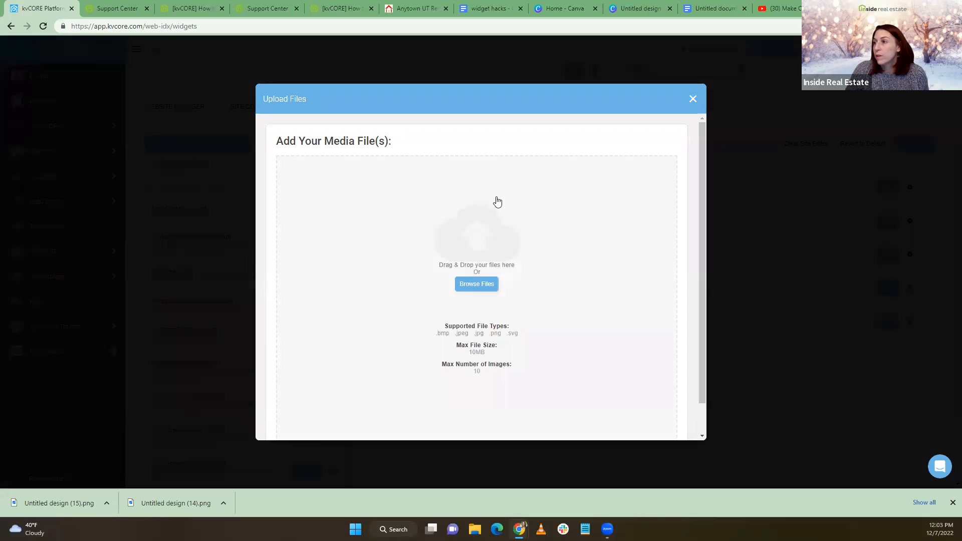
click(476, 285)
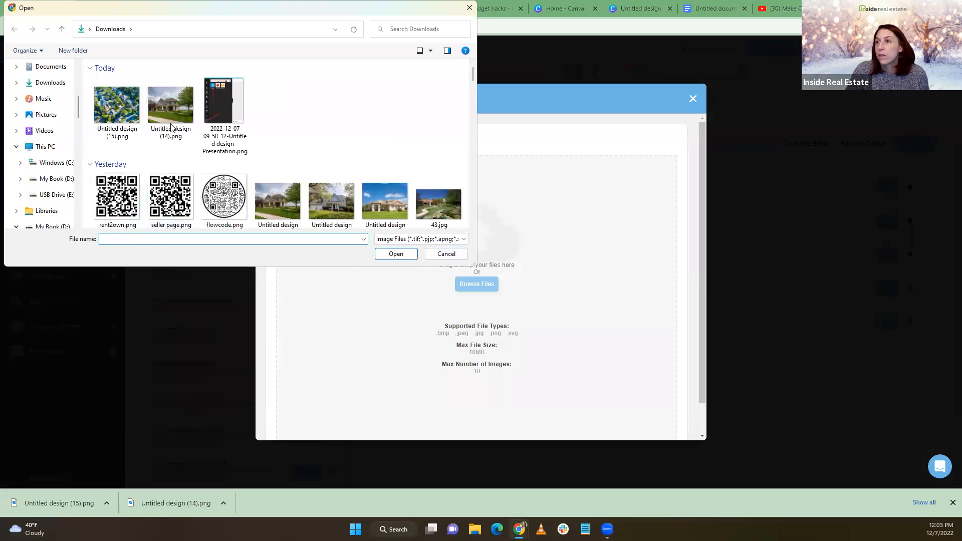
click(170, 107)
click(388, 252)
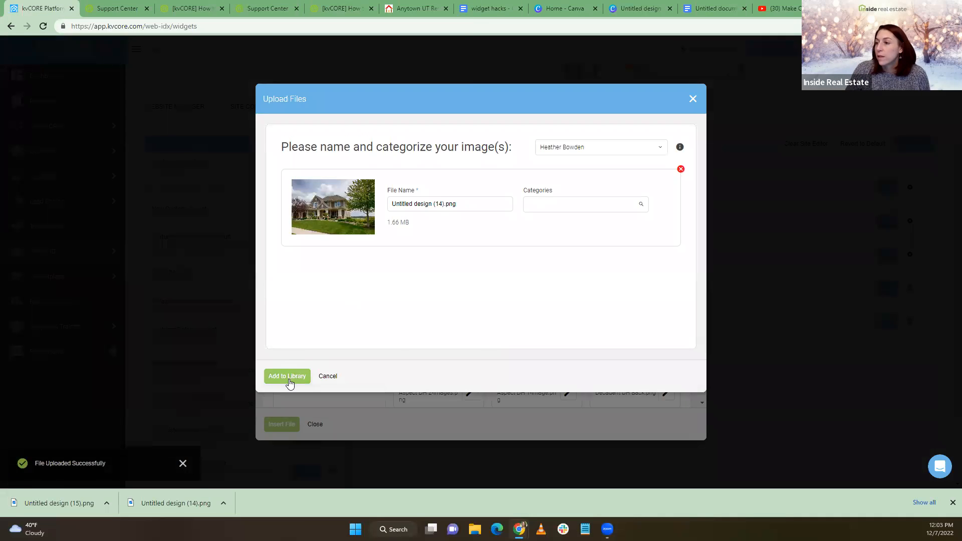
click(289, 381)
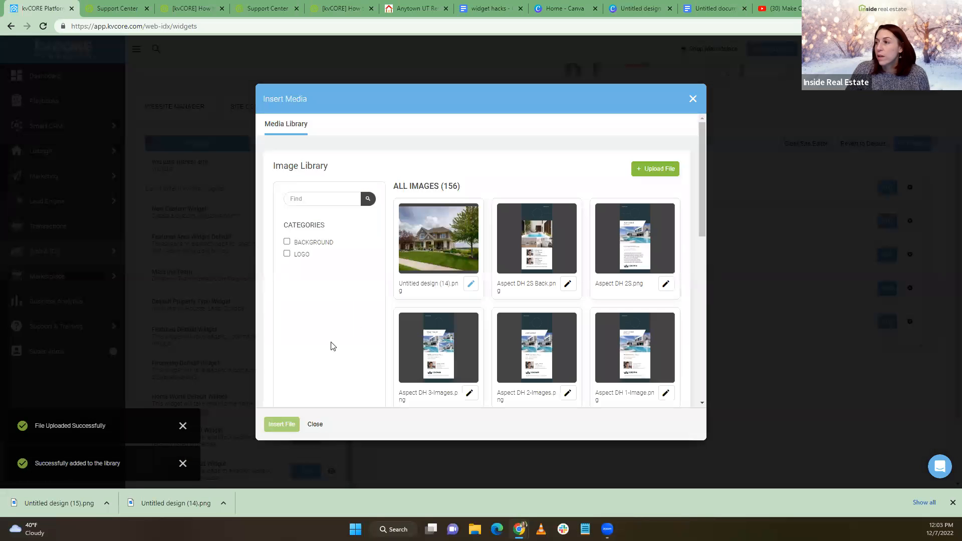
click(438, 244)
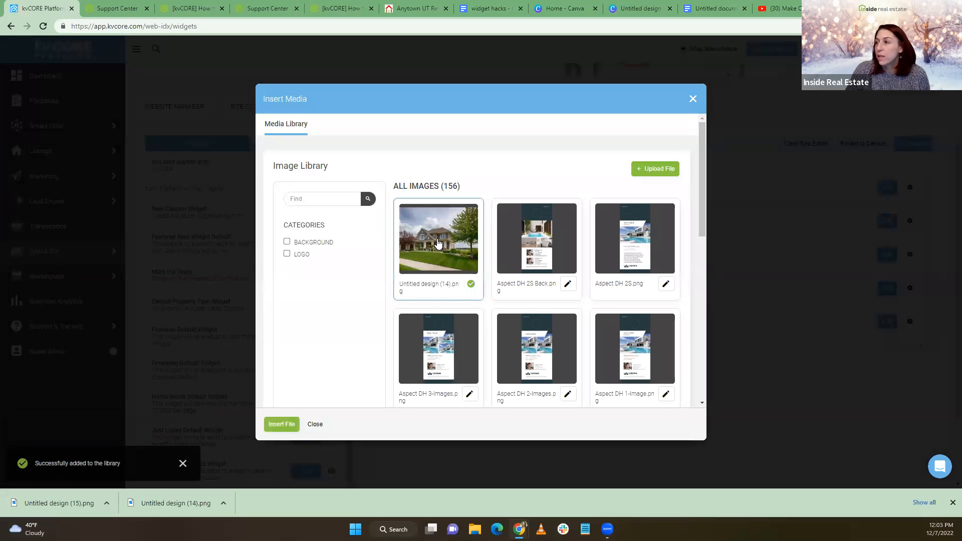
click(280, 425)
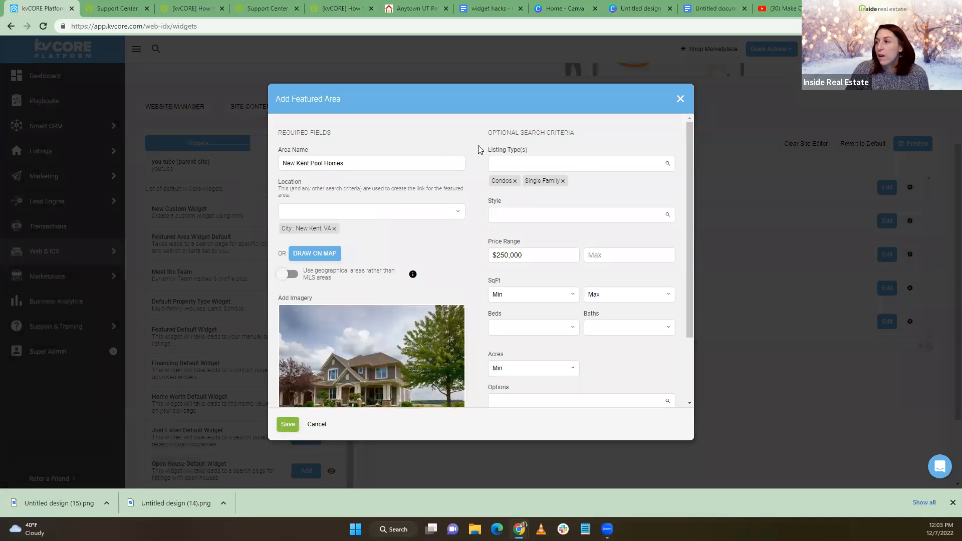
Save the New Kent Pool Homes area and Featured Areas widget, then reload the site to show its photo tile
scroll(499, 260, down, 2)
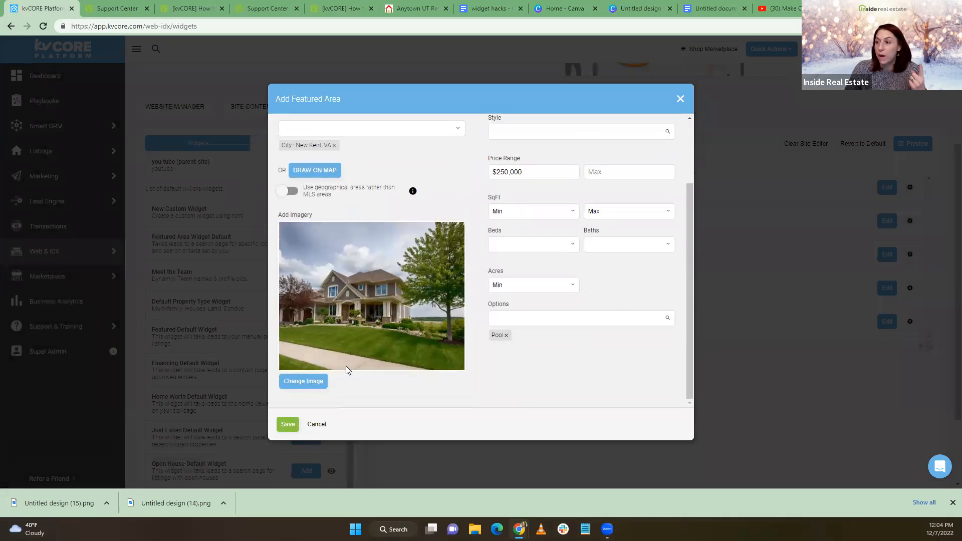
click(287, 426)
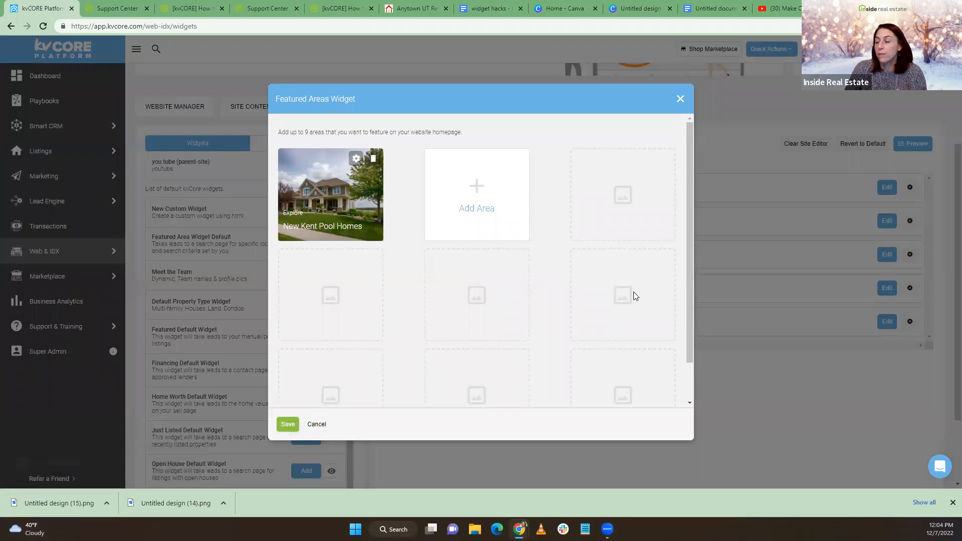
click(293, 424)
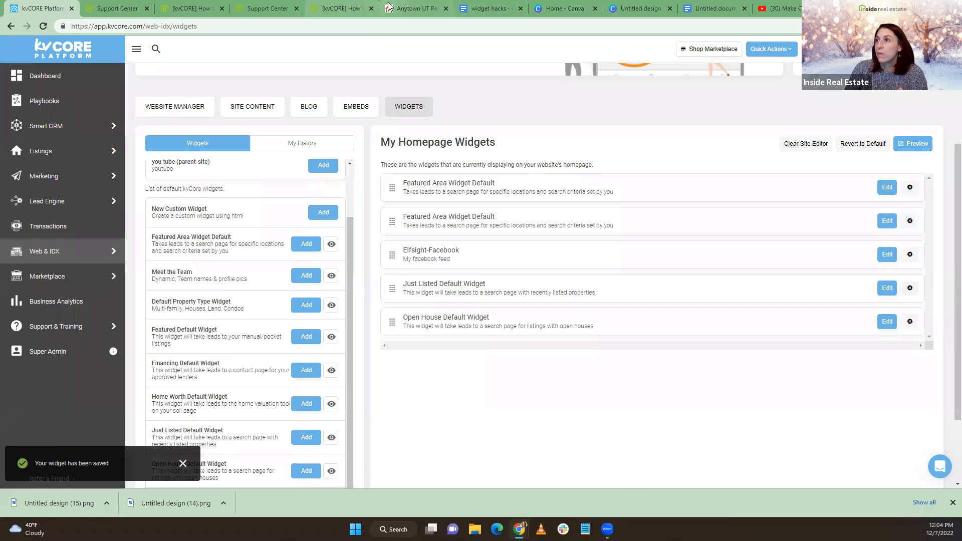
click(415, 9)
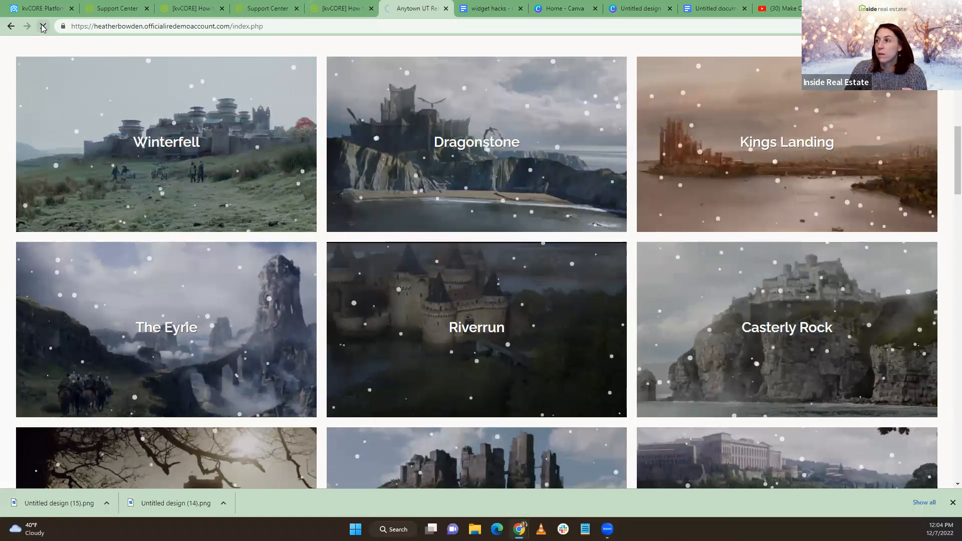
click(42, 26)
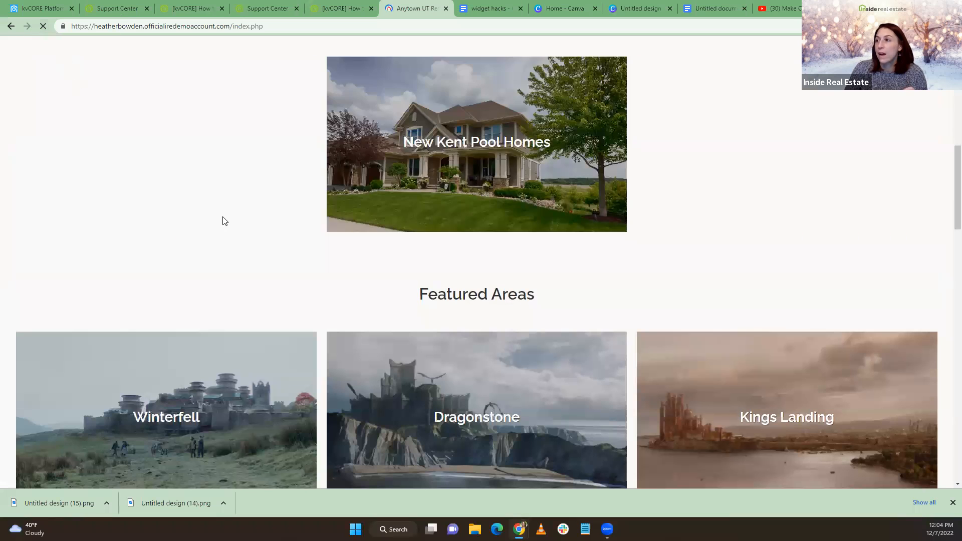